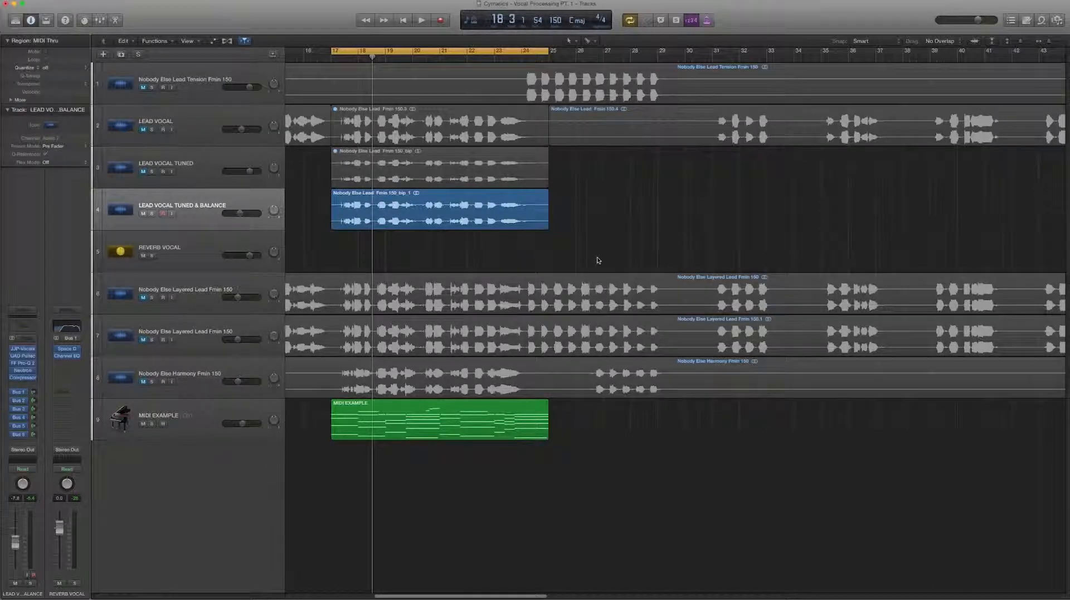
Solo the first Nobody Else Layered Lead Fmin 150 track and move it directly below LEAD VOCAL TUNED
{"action": "left_click", "coordinate": [203, 340]}
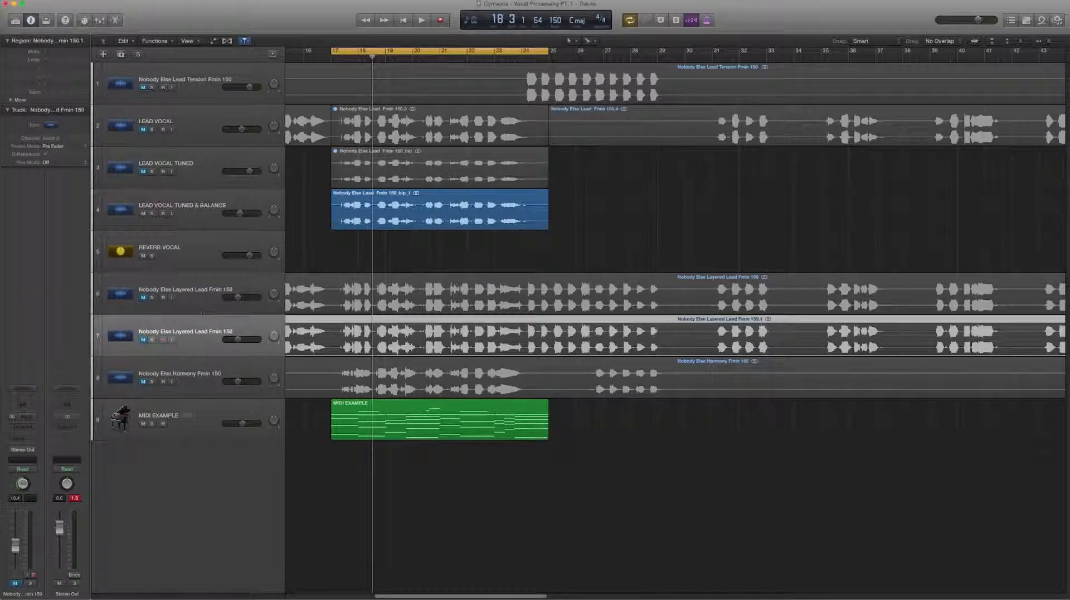
{"action": "left_click", "coordinate": [203, 298]}
{"action": "left_click", "coordinate": [152, 298]}
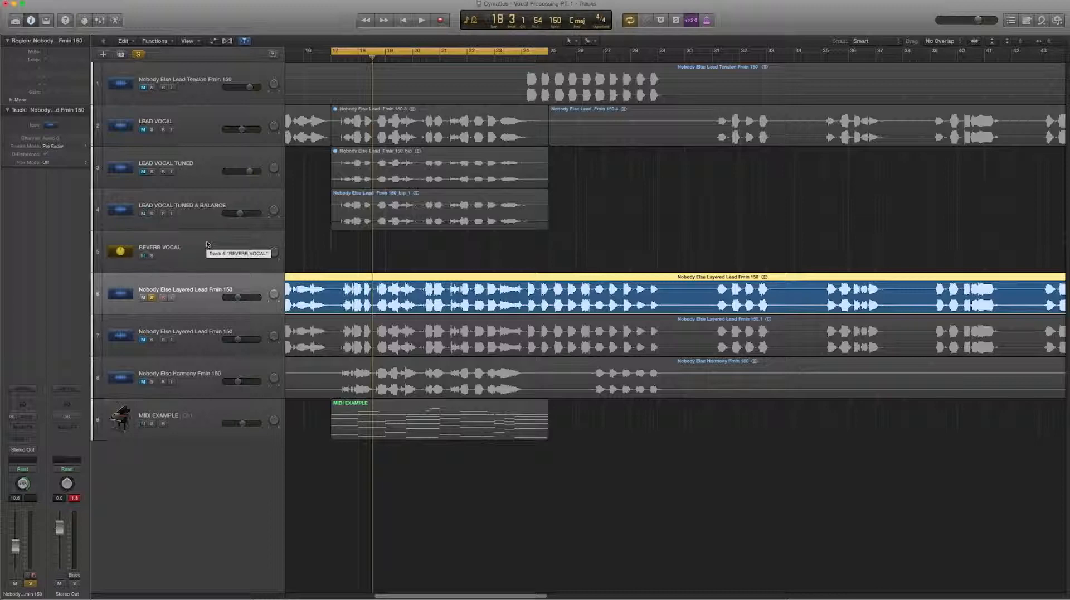
{"action": "scroll", "coordinate": [207, 274], "scroll_direction": "right", "scroll_amount": 1}
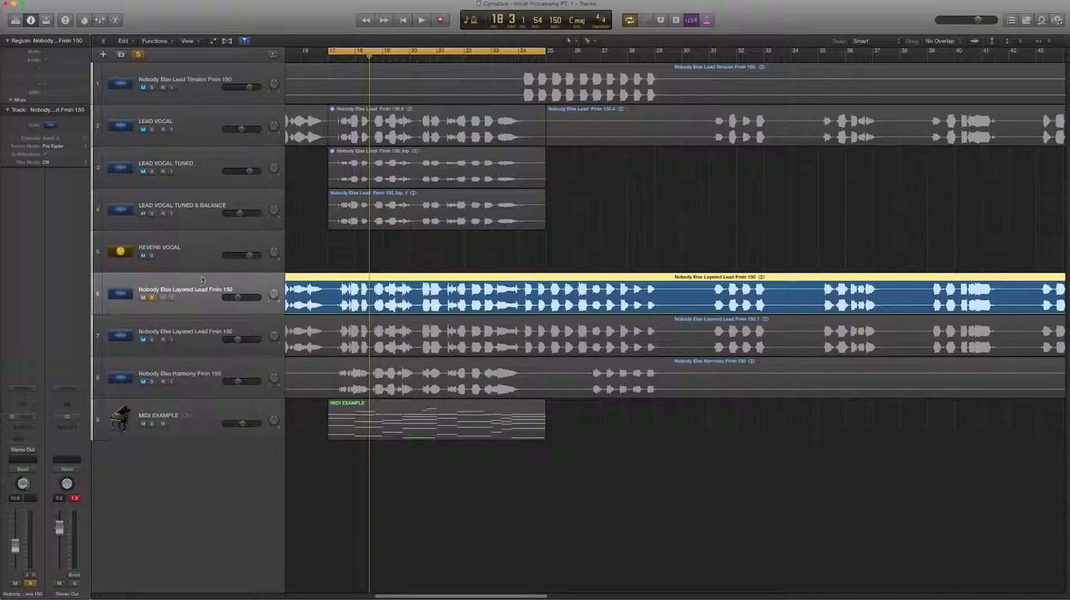
{"action": "left_click_drag", "start_coordinate": [200, 286], "coordinate": [216, 213]}
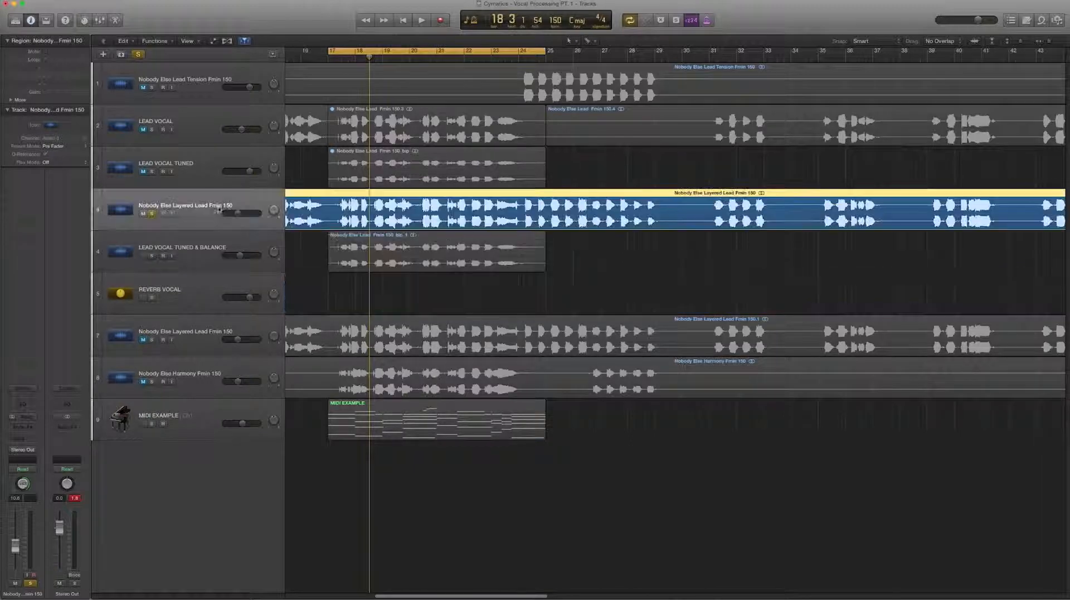
Insert the Melodyne audio effect on the soloed layered lead track
{"action": "left_click", "coordinate": [22, 424]}
{"action": "mouse_move", "coordinate": [34, 531]}
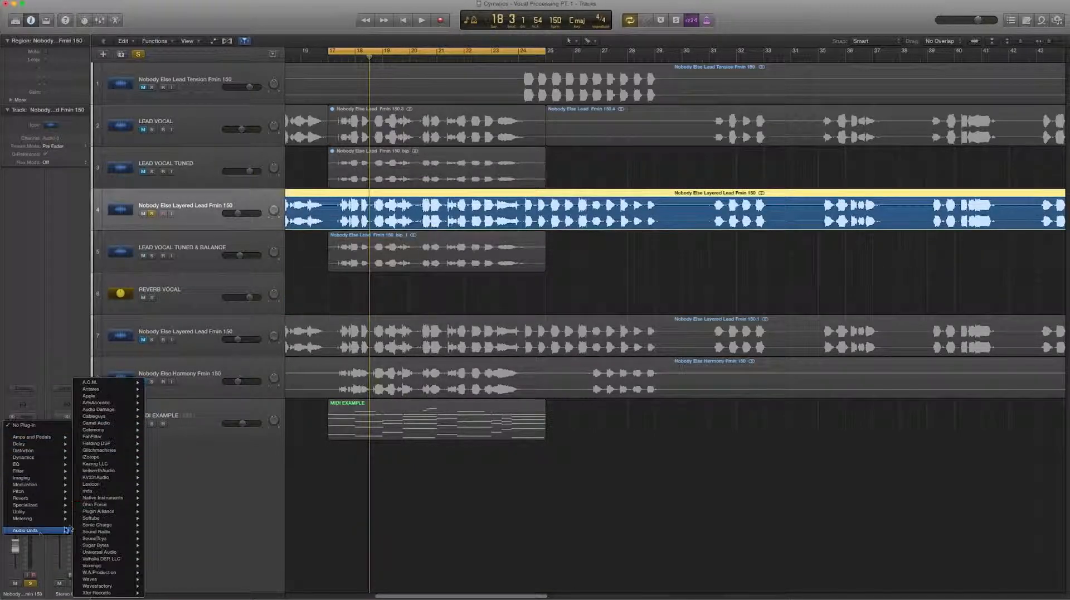
{"action": "mouse_move", "coordinate": [106, 417]}
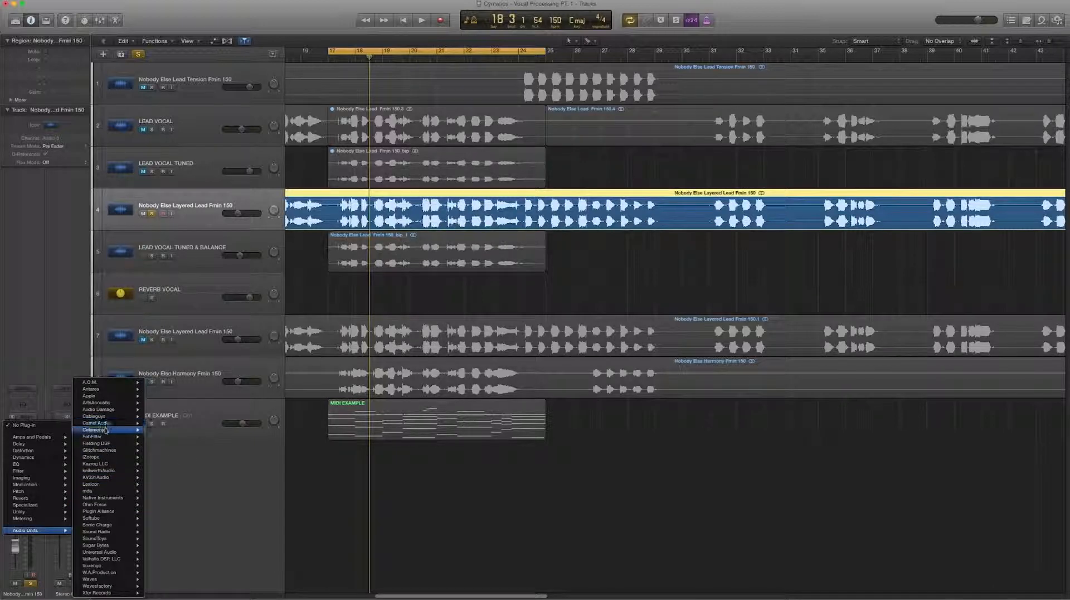
{"action": "mouse_move", "coordinate": [165, 430]}
{"action": "left_click", "coordinate": [208, 431]}
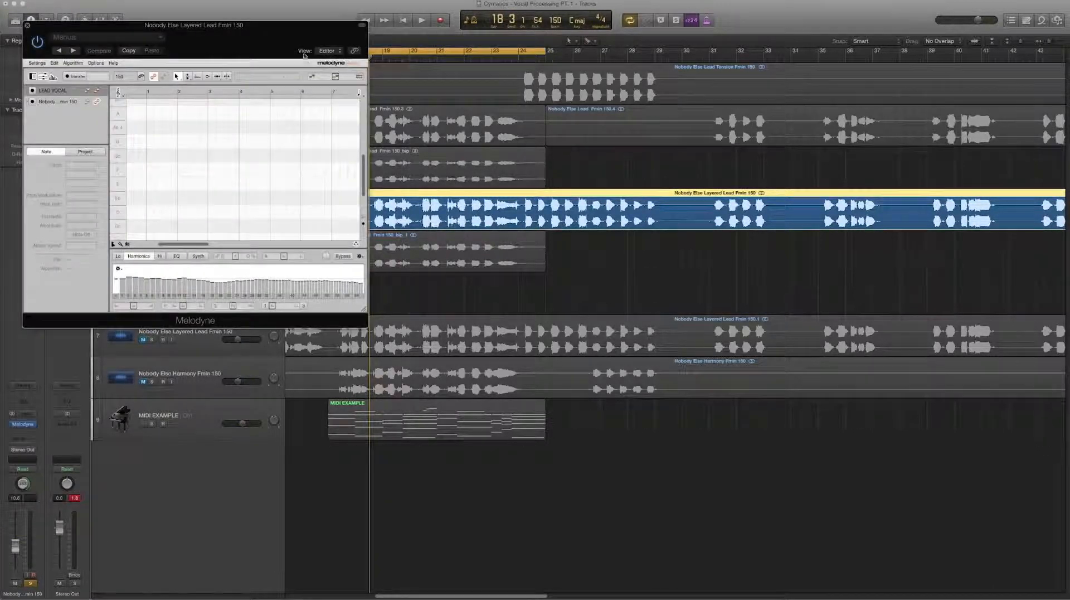
Transfer the layered lead vocal from bar 17 to bar 24 into Melodyne during playback
{"action": "key", "text": "space"}
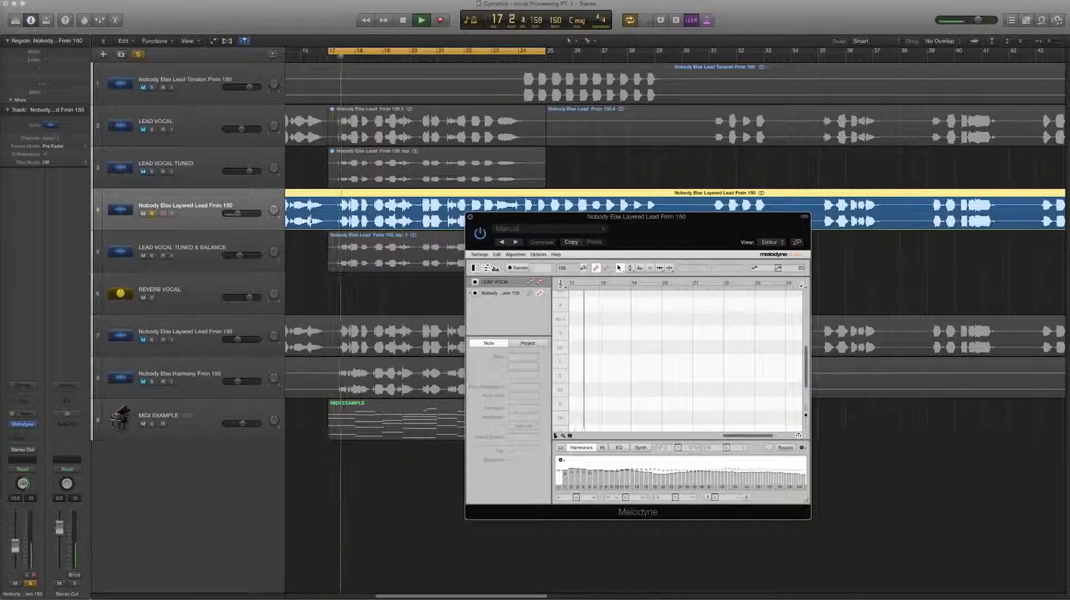
{"action": "left_click", "coordinate": [339, 221]}
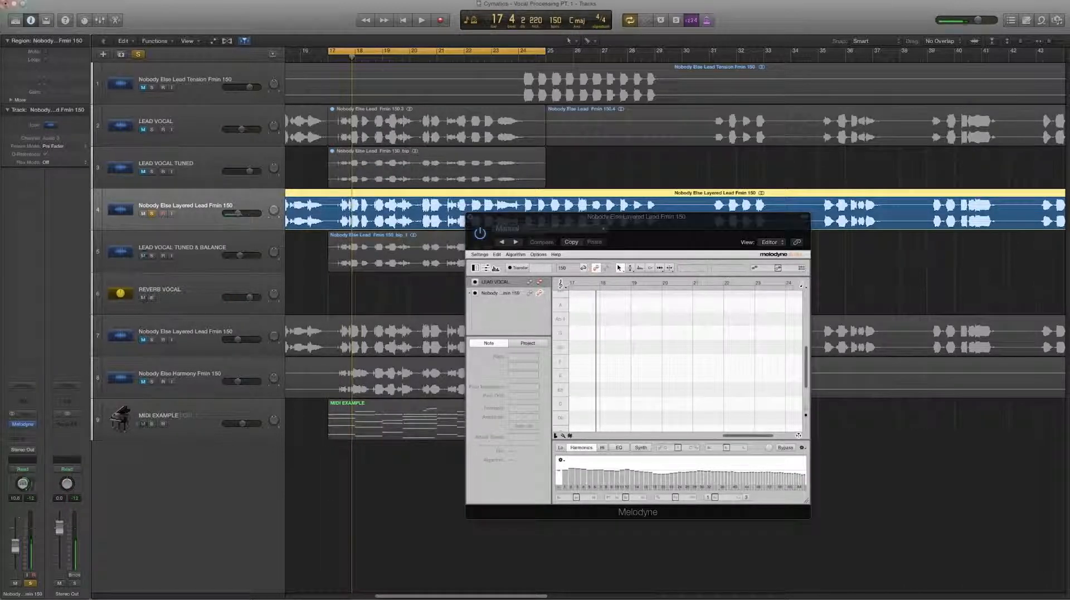
{"action": "left_click", "coordinate": [517, 268]}
{"action": "key", "text": "space"}
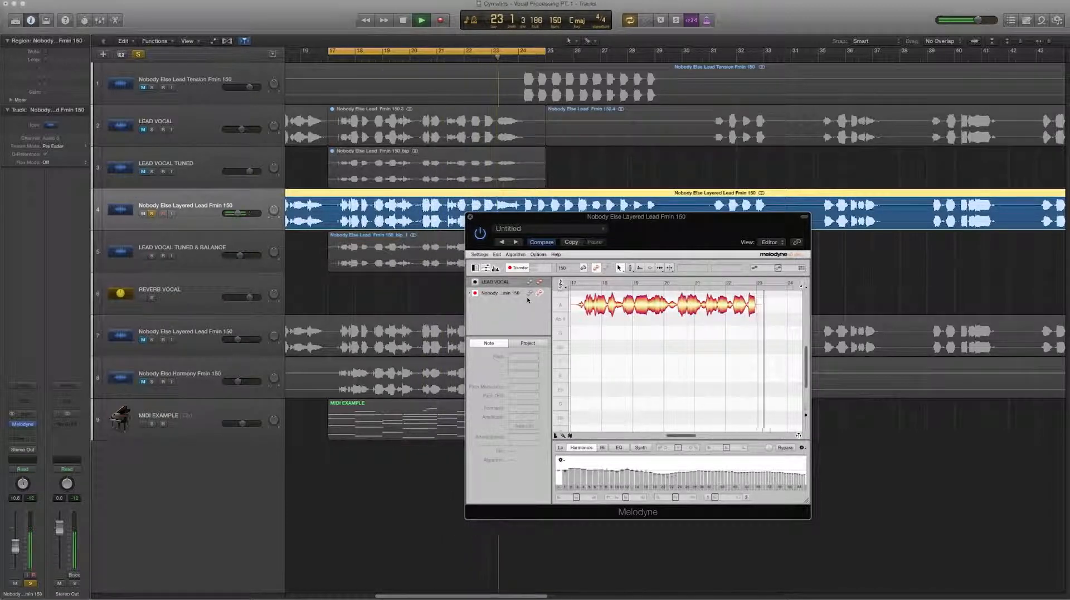
{"action": "key", "text": "space"}
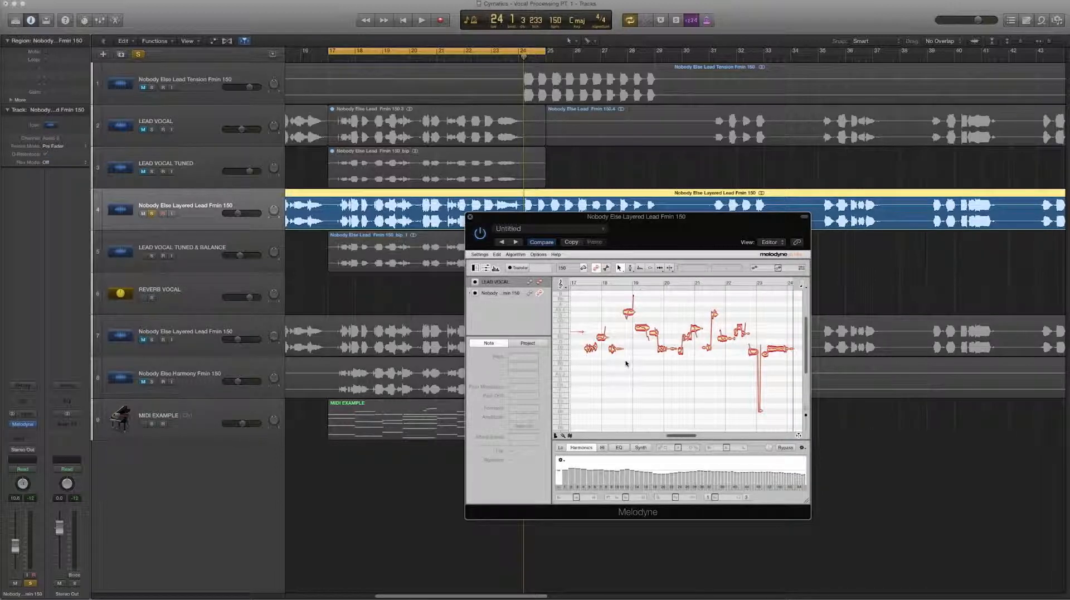
Correct the high note between bars 21 and 22 to Ab 4 in Melodyne while the vocal plays
{"action": "left_click_drag", "start_coordinate": [512, 216], "coordinate": [352, 120]}
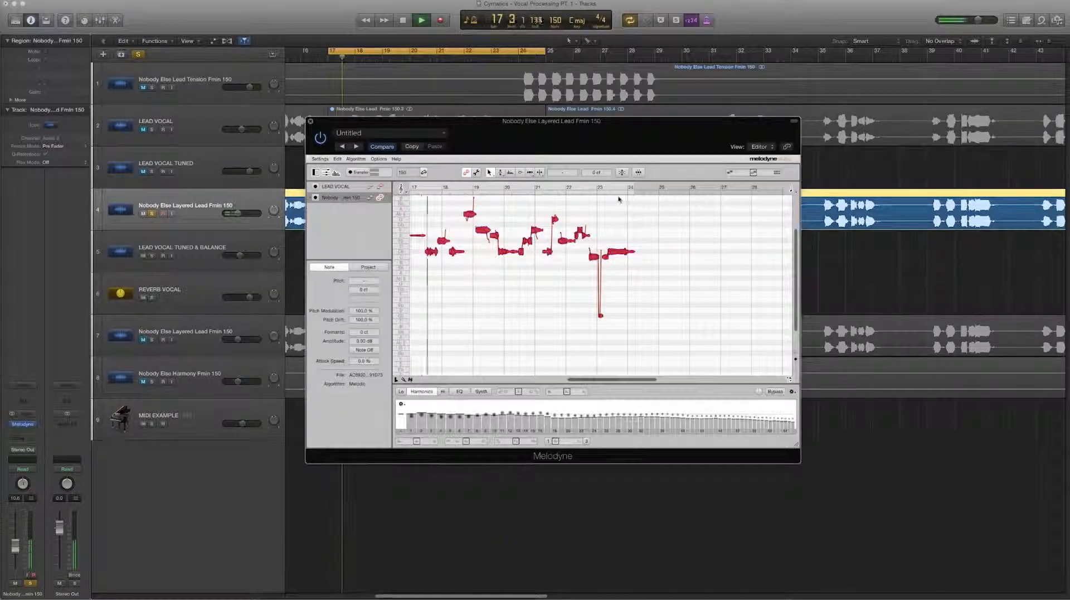
{"action": "left_click", "coordinate": [619, 200]}
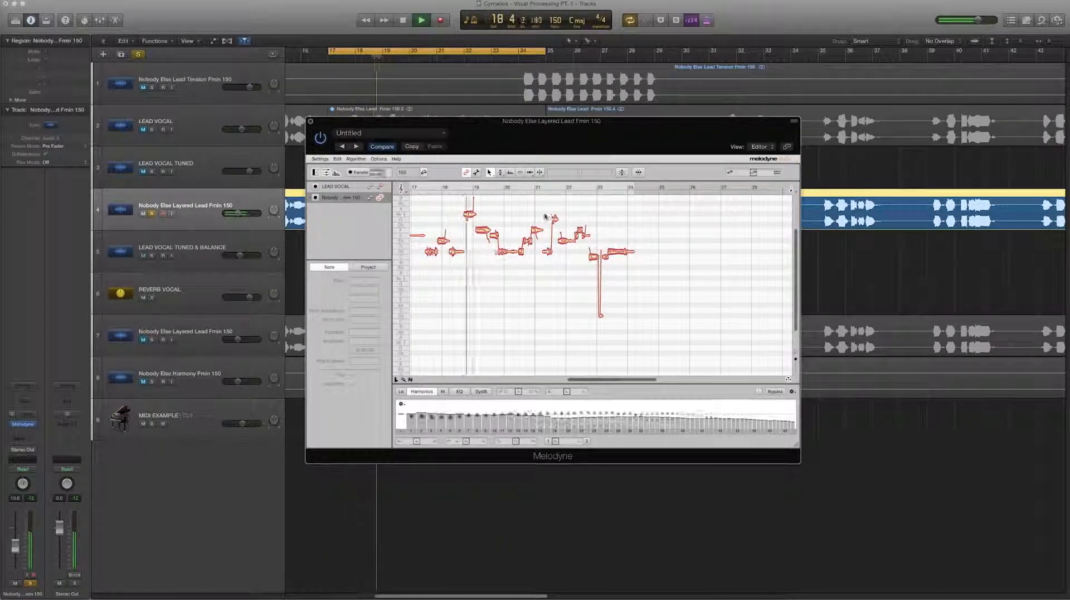
{"action": "left_click", "coordinate": [554, 216]}
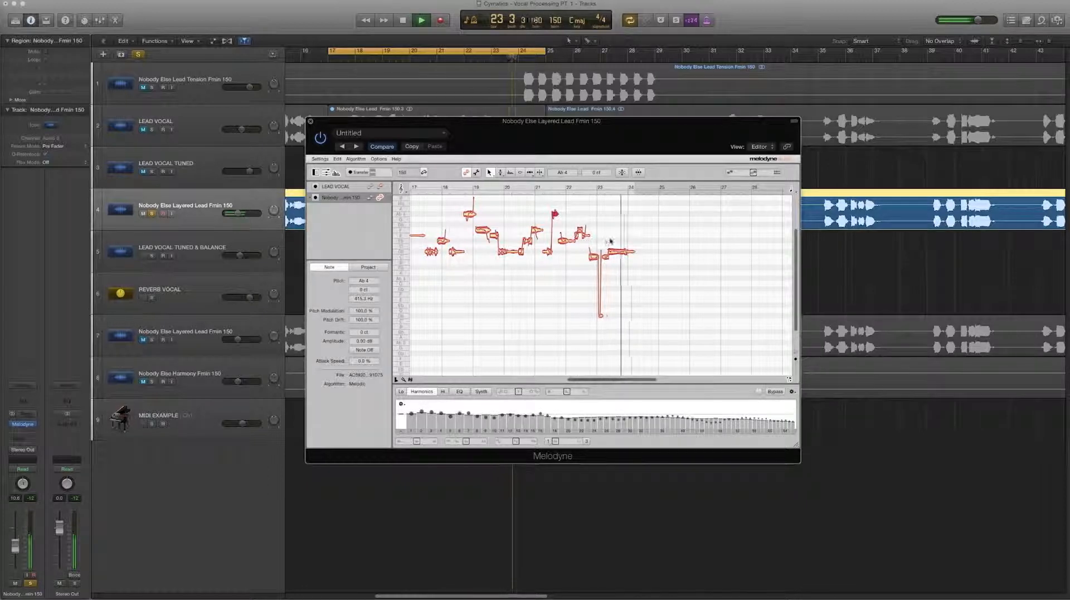
{"action": "key", "text": "space"}
Adjust all the transferred notes together with the Pitch tool and close the Melodyne window
{"action": "left_click_drag", "start_coordinate": [422, 201], "coordinate": [647, 328]}
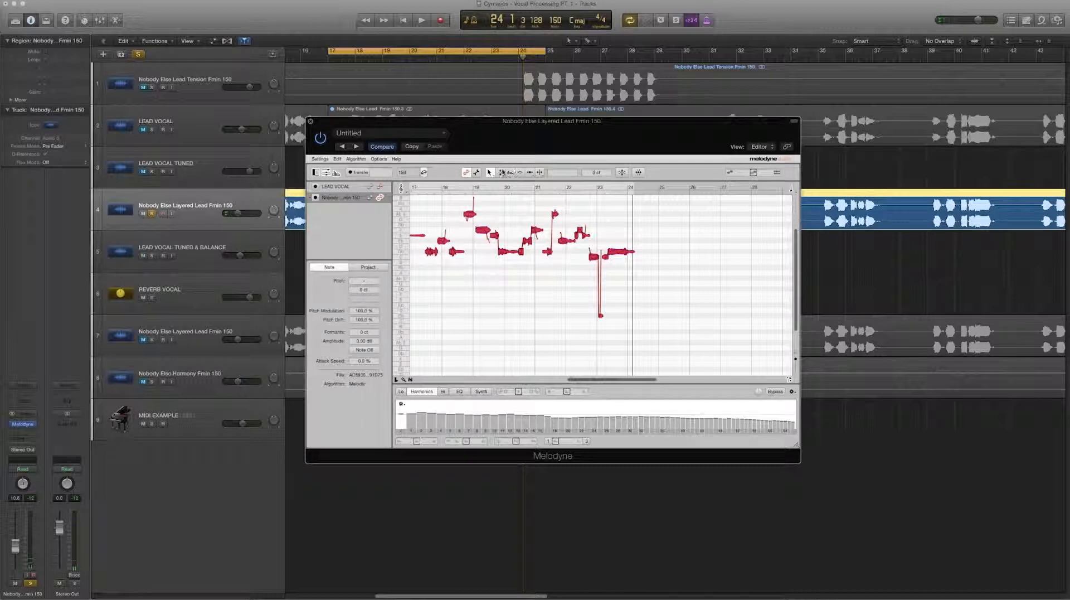
{"action": "left_click_drag", "start_coordinate": [501, 172], "coordinate": [510, 190]}
{"action": "left_click_drag", "start_coordinate": [622, 255], "coordinate": [620, 265]}
{"action": "left_click", "coordinate": [311, 120]}
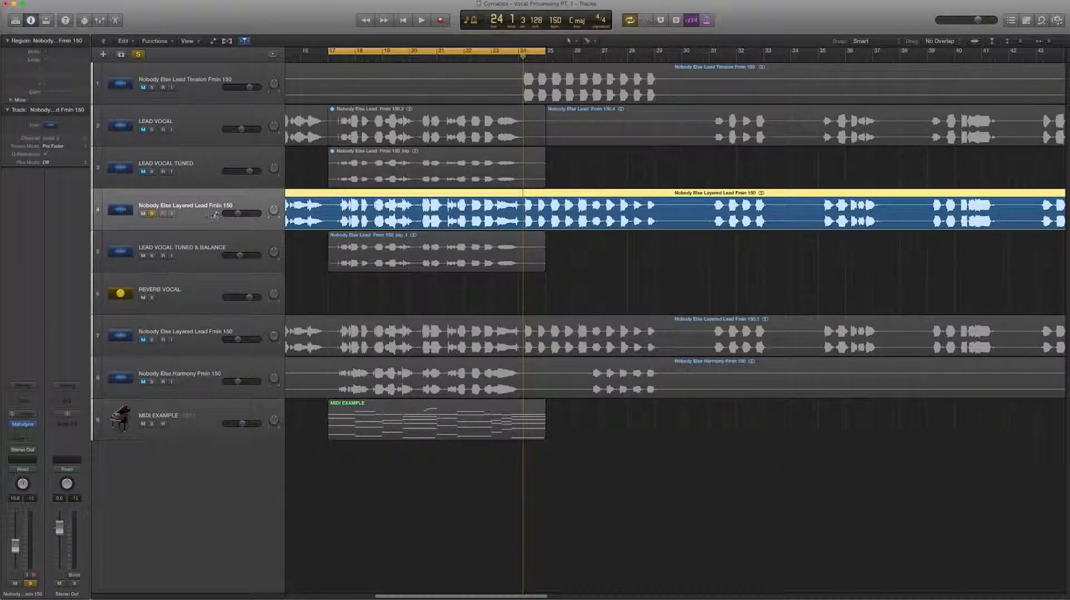
Trim the layered lead to a region from bar 17 to just past bar 24, deleting everything after it
{"action": "left_click", "coordinate": [152, 213]}
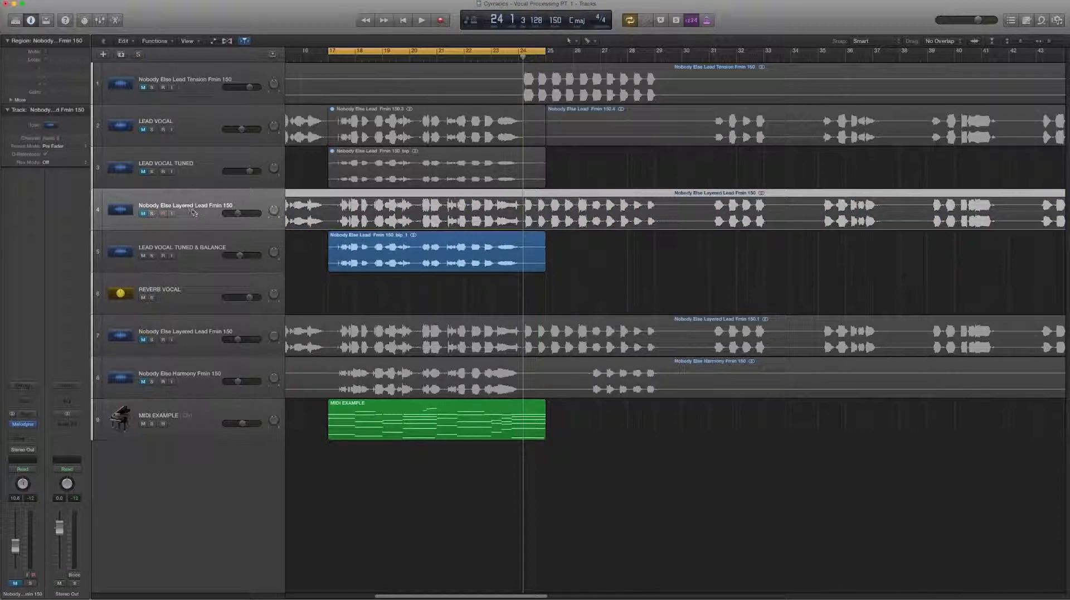
{"action": "left_click", "coordinate": [153, 214]}
{"action": "left_click", "coordinate": [328, 210], "text": "super"}
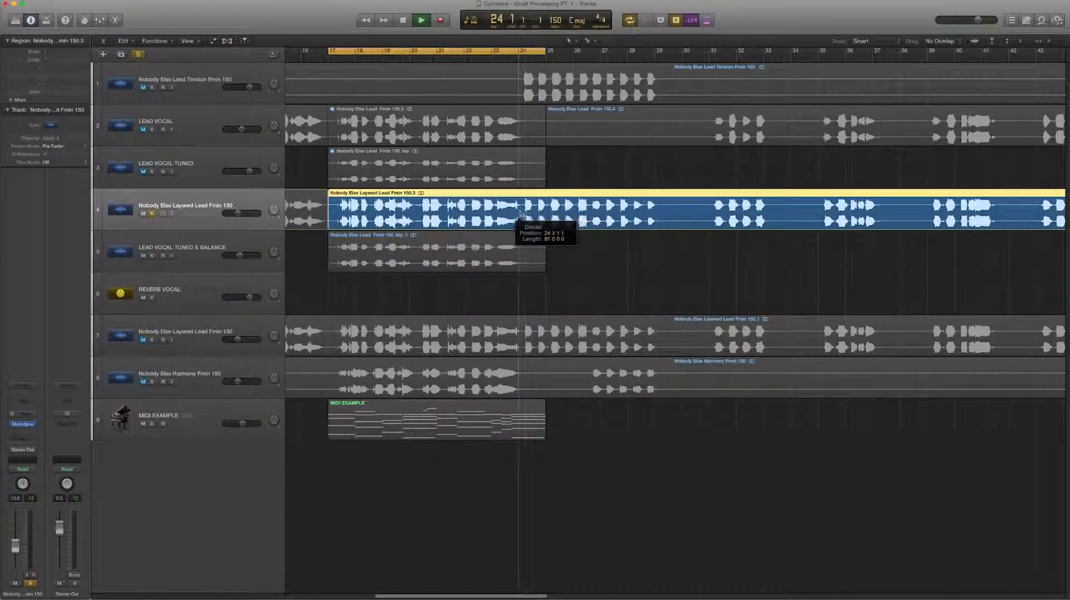
{"action": "left_click", "coordinate": [546, 210], "text": "super"}
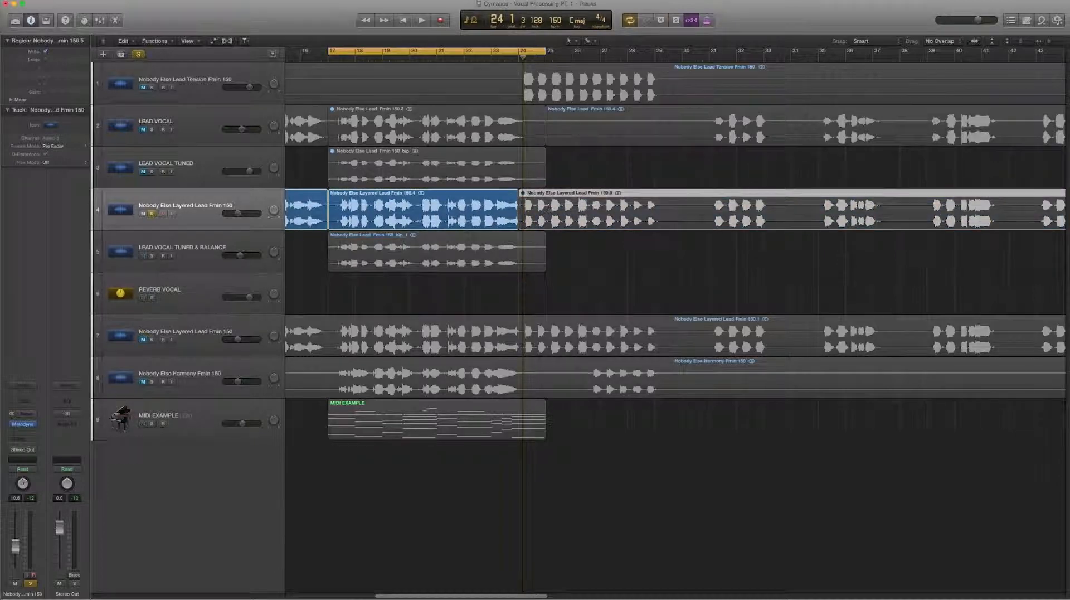
{"action": "key", "text": "Delete"}
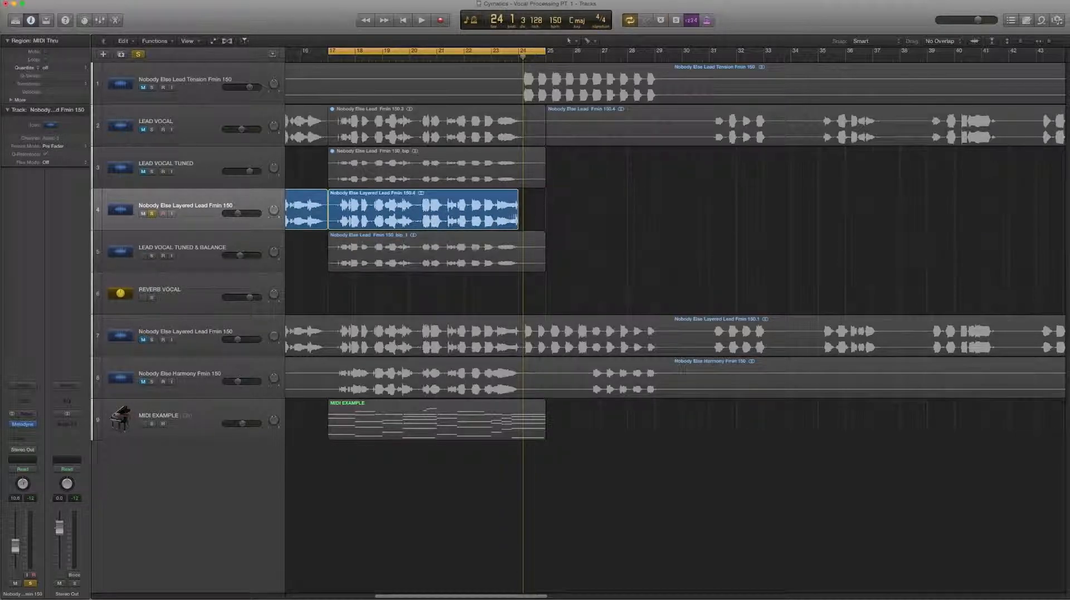
{"action": "left_click_drag", "start_coordinate": [517, 221], "coordinate": [522, 222]}
Bounce the trimmed layered lead region in place to a new track with the source muted, and solo the bounced track
{"action": "key", "text": "ctrl+b"}
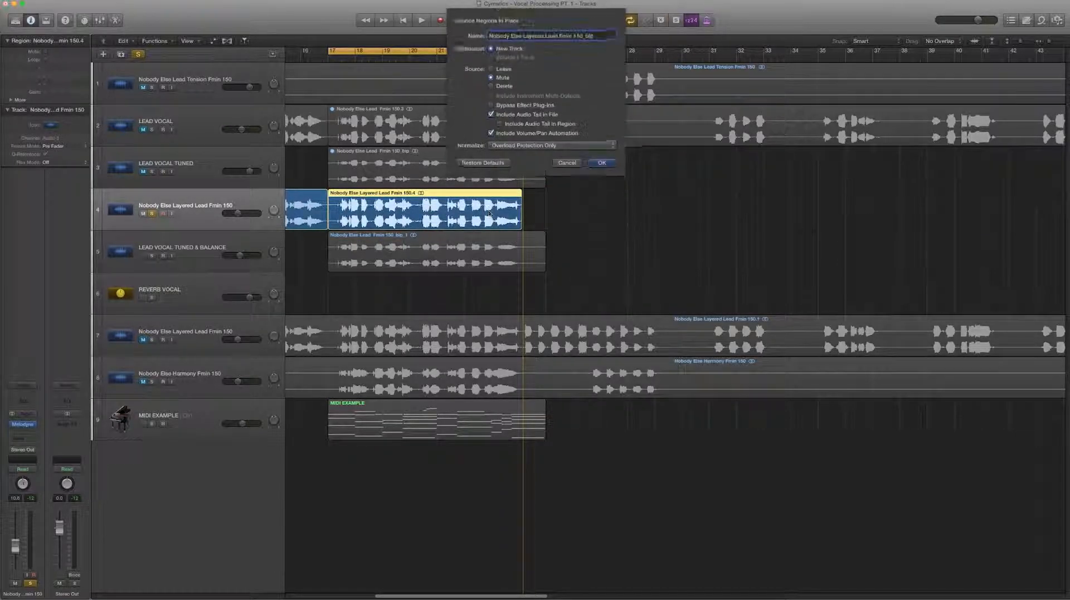
{"action": "key", "text": "Return"}
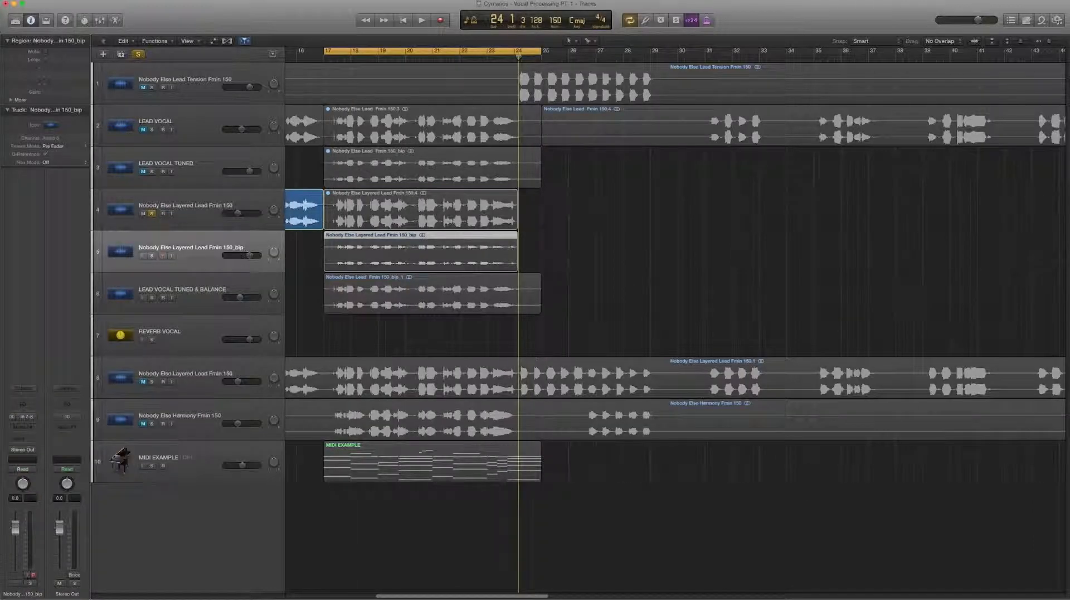
{"action": "left_click", "coordinate": [151, 213]}
{"action": "left_click", "coordinate": [151, 256]}
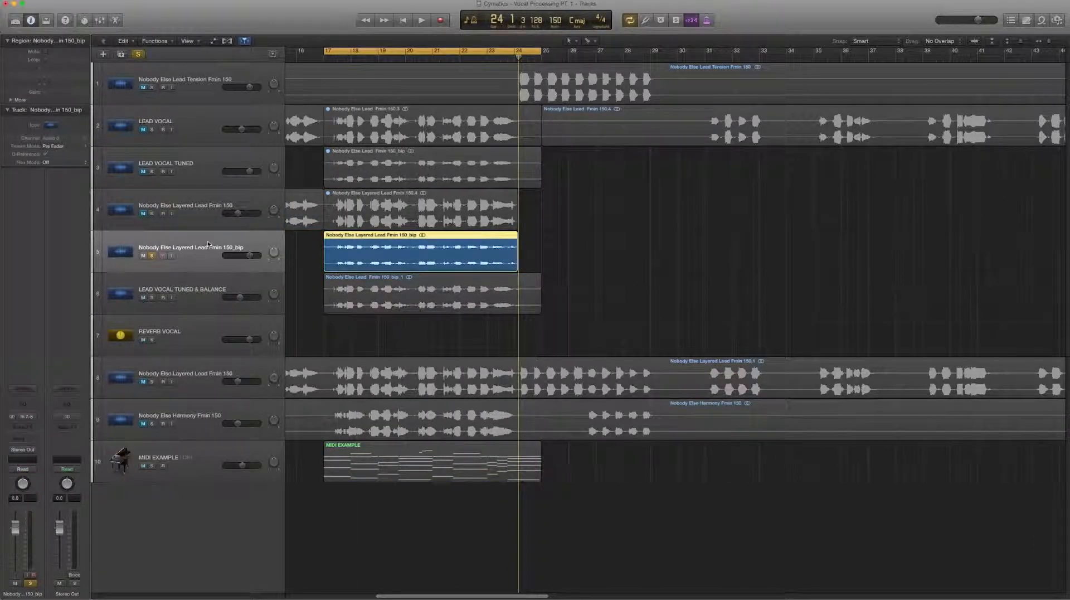
Unsolo the bounced layered lead track and move it below LEAD VOCAL TUNED & BALANCE
{"action": "left_click", "coordinate": [151, 256]}
{"action": "left_click", "coordinate": [181, 298]}
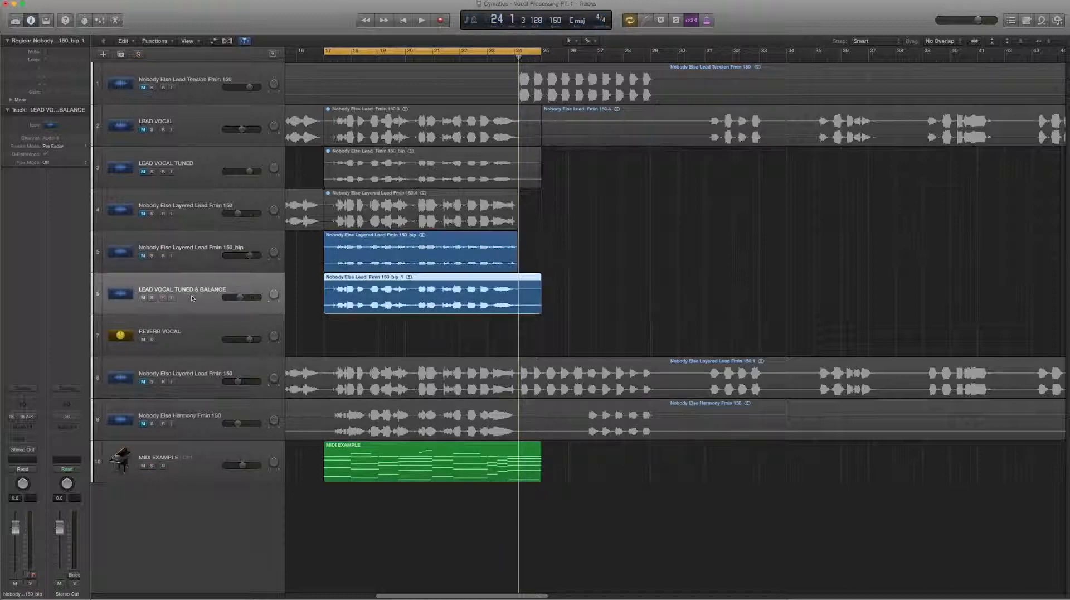
{"action": "left_click_drag", "start_coordinate": [209, 256], "coordinate": [234, 311]}
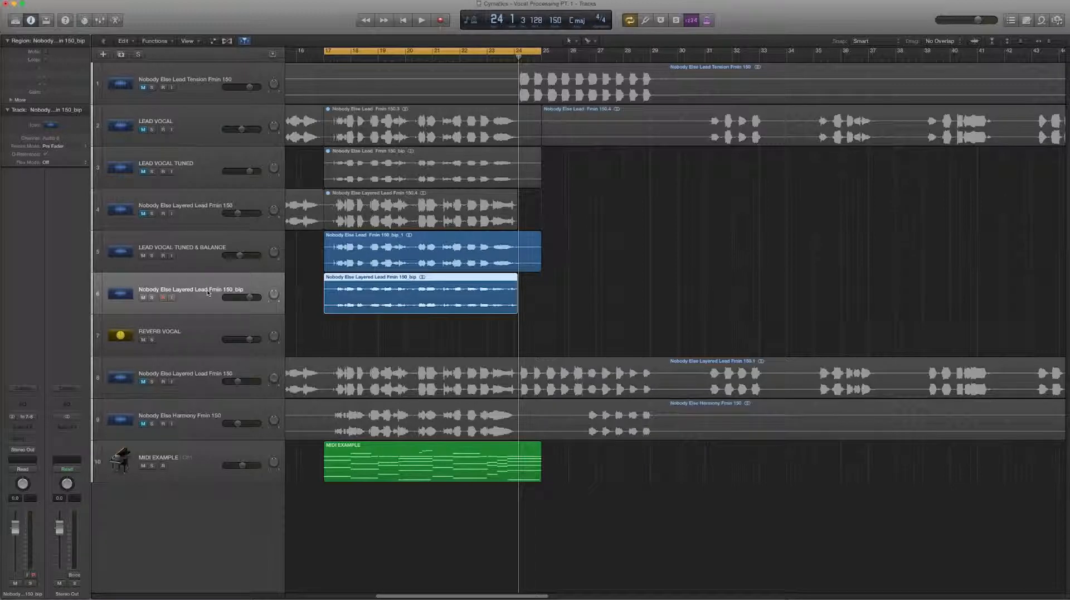
Copy the bounced layered lead region onto a duplicate track and pan the two layers in opposite directions
{"action": "key", "text": "super+d"}
{"action": "left_click", "coordinate": [210, 303]}
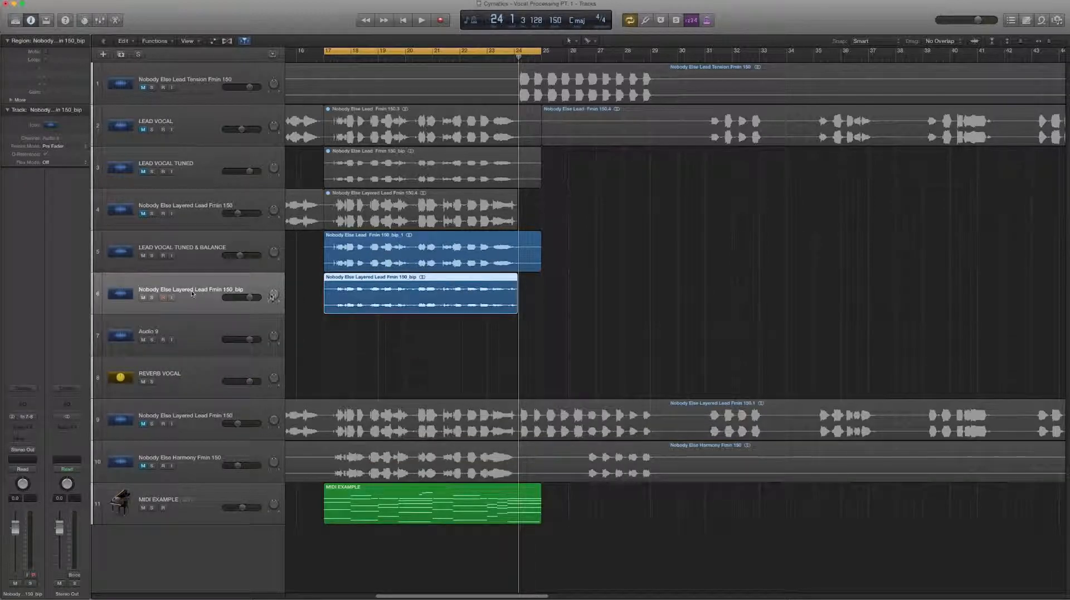
{"action": "left_click_drag", "start_coordinate": [275, 297], "coordinate": [283, 252]}
{"action": "left_click", "coordinate": [217, 341]}
{"action": "left_click_drag", "start_coordinate": [353, 304], "coordinate": [340, 328]}
{"action": "left_click_drag", "start_coordinate": [275, 337], "coordinate": [280, 370]}
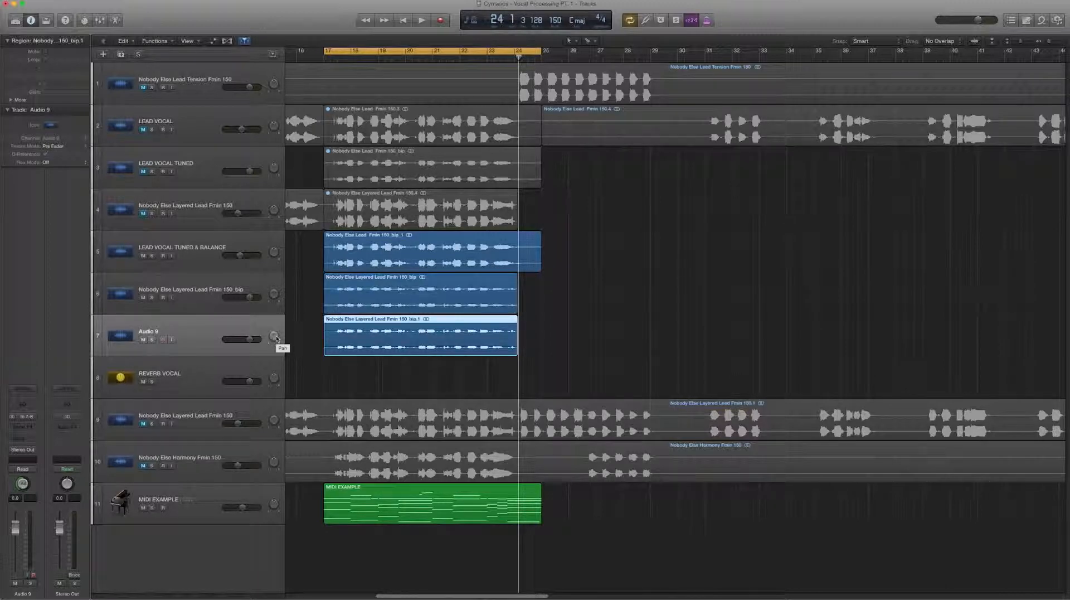
Rename the Audio 9 track to Nobody Else Layered Lead Fmin 150_bip, copying the name from the track above
{"action": "left_click", "coordinate": [218, 306], "text": "shift"}
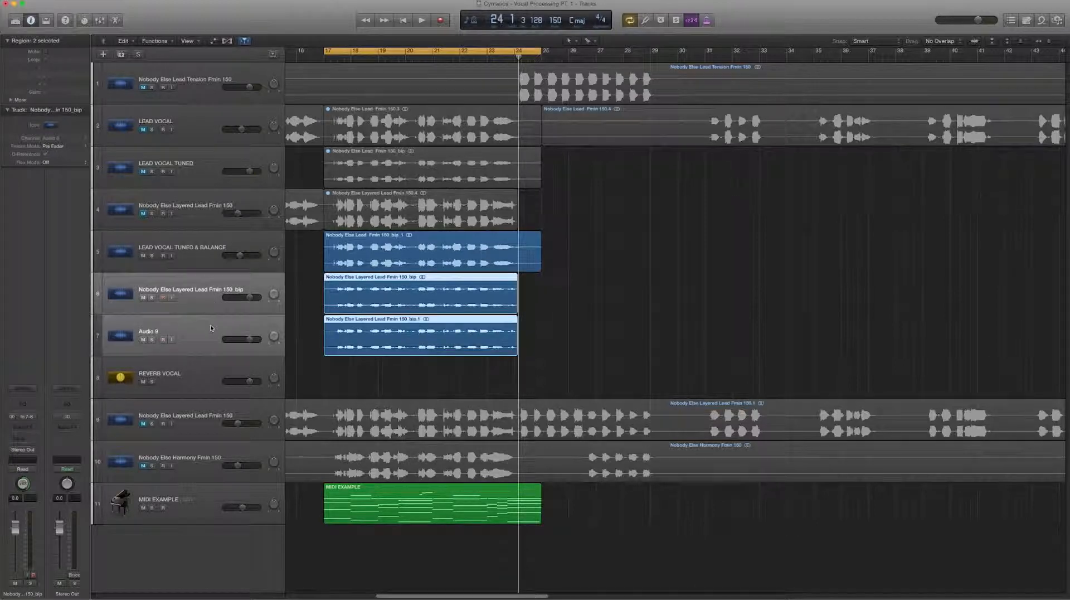
{"action": "double_click", "coordinate": [206, 289]}
{"action": "key", "text": "super+c"}
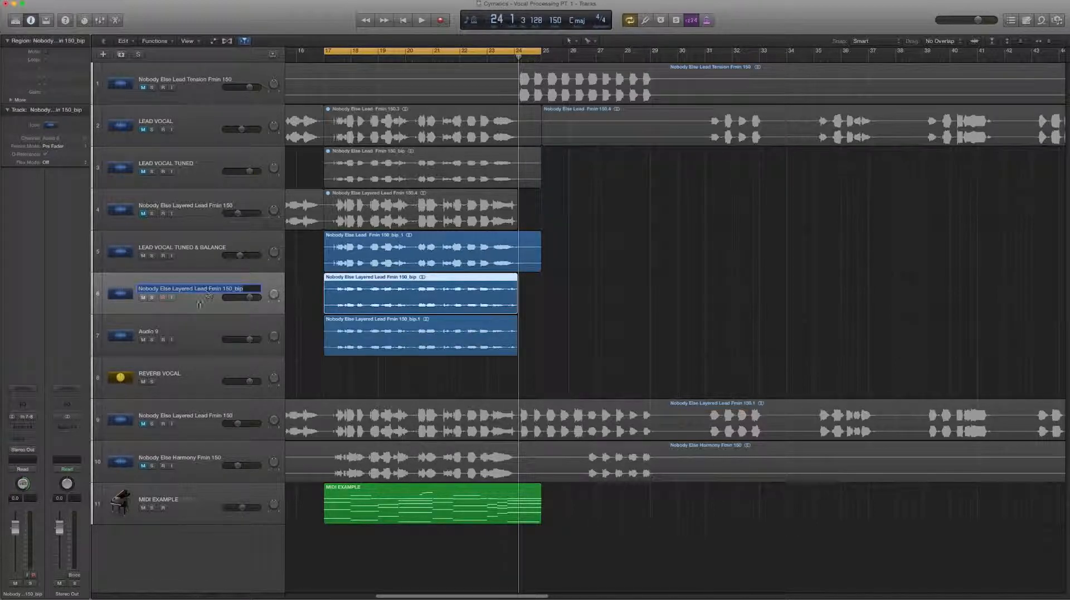
{"action": "left_click", "coordinate": [192, 321]}
{"action": "double_click", "coordinate": [192, 322]}
{"action": "key", "text": "super+v"}
{"action": "key", "text": "Return"}
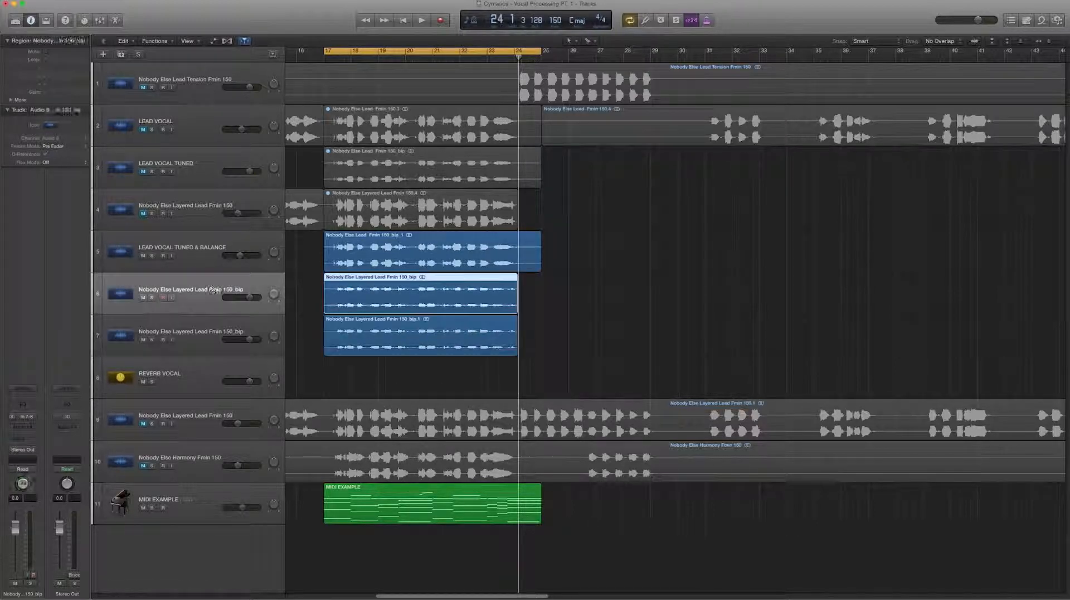
Show the mixer in an enlarged pane and select the LEAD VOCAL TUNED & BALANCE track to view its plug-ins and sends
{"action": "left_click", "coordinate": [100, 20]}
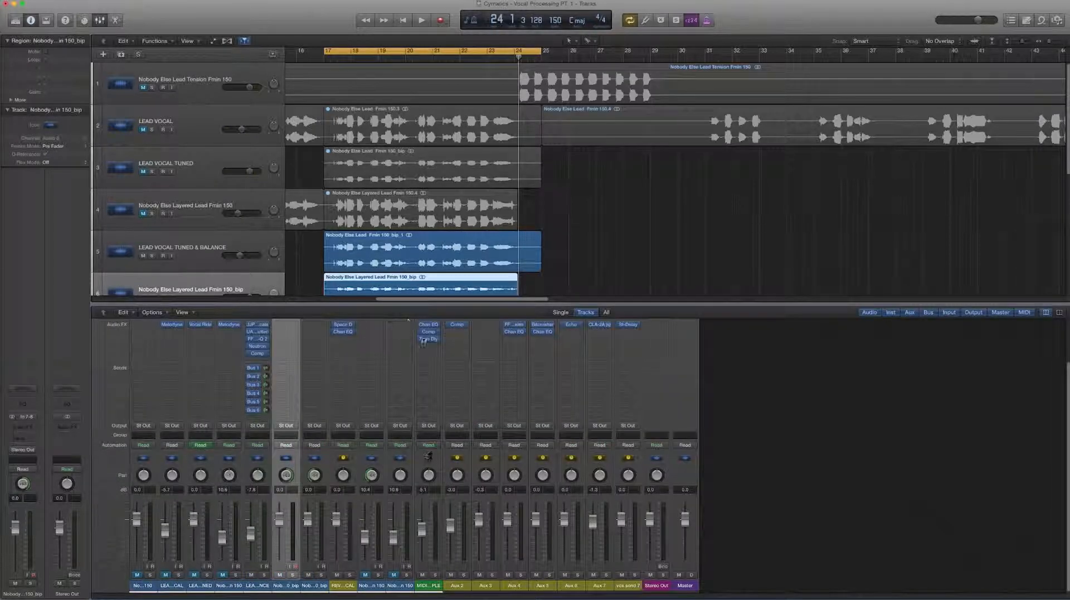
{"action": "left_click_drag", "start_coordinate": [502, 302], "coordinate": [502, 253]}
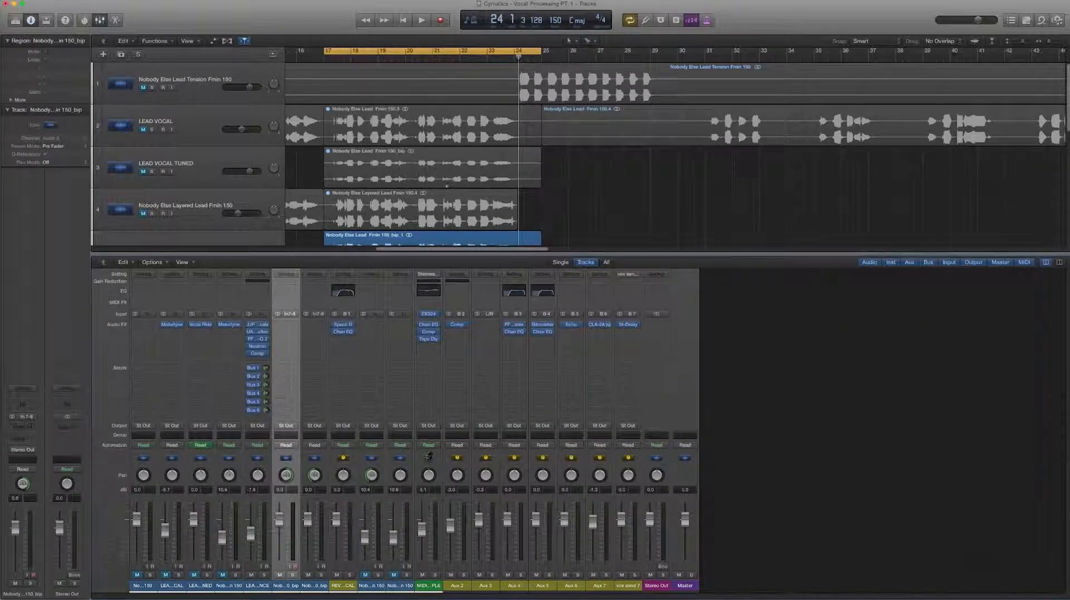
{"action": "scroll", "coordinate": [199, 167], "scroll_direction": "down", "scroll_amount": 5}
{"action": "left_click", "coordinate": [199, 135]}
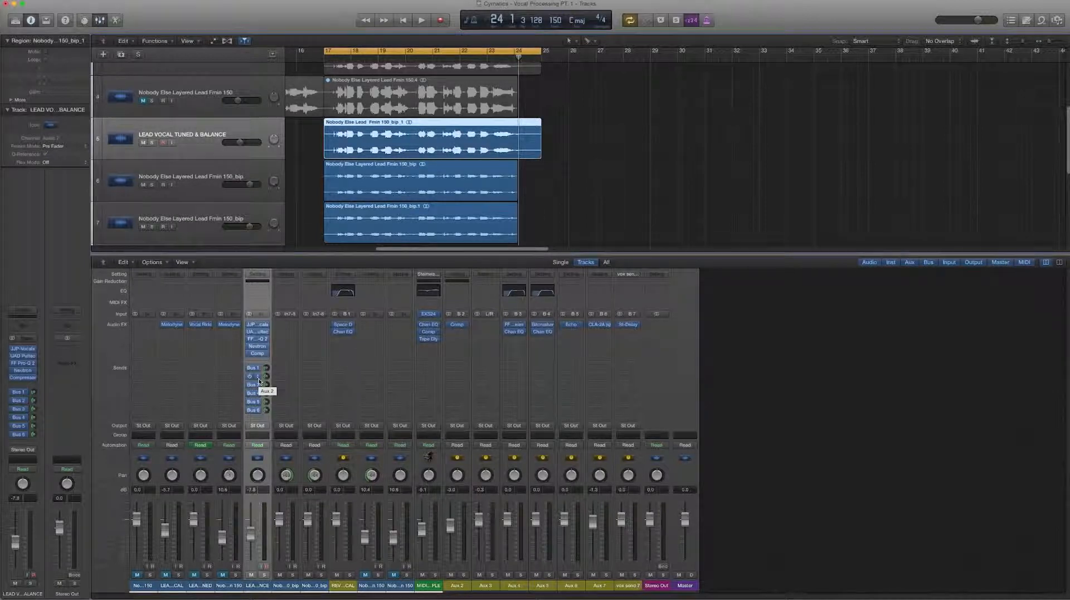
Select both bounced layered lead channels, pull their faders down and raise them together during playback to about -4.8 dB
{"action": "left_click", "coordinate": [191, 169]}
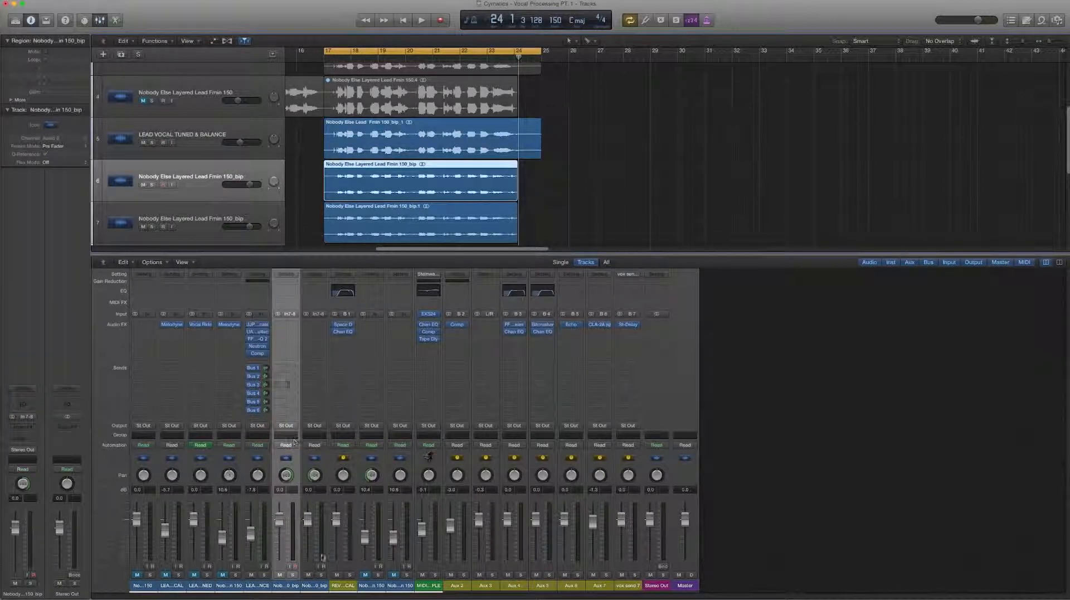
{"action": "left_click", "coordinate": [315, 586], "text": "shift"}
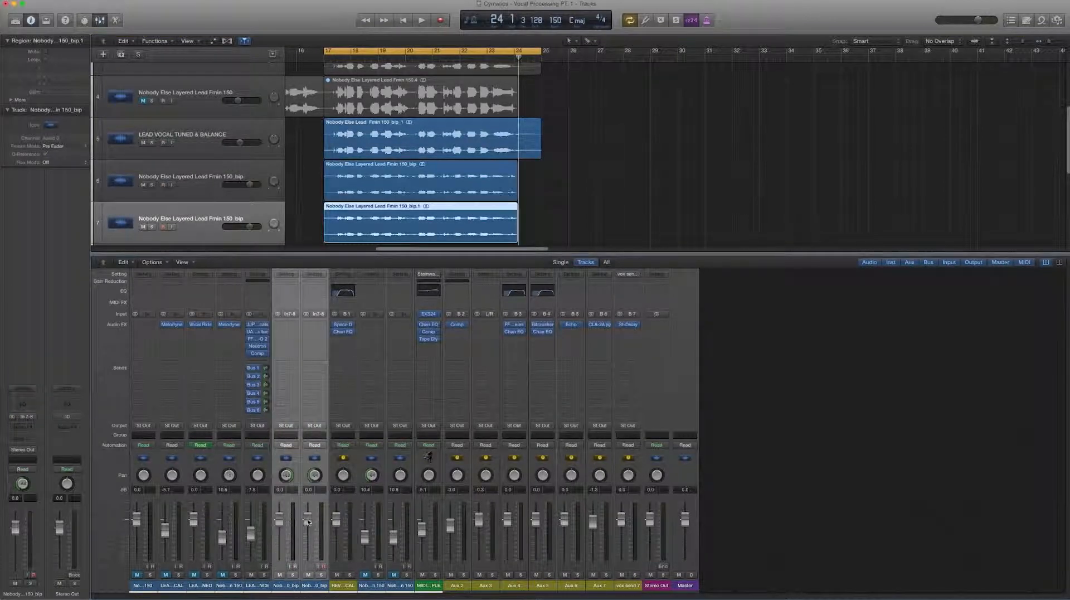
{"action": "left_click_drag", "start_coordinate": [309, 523], "coordinate": [311, 581]}
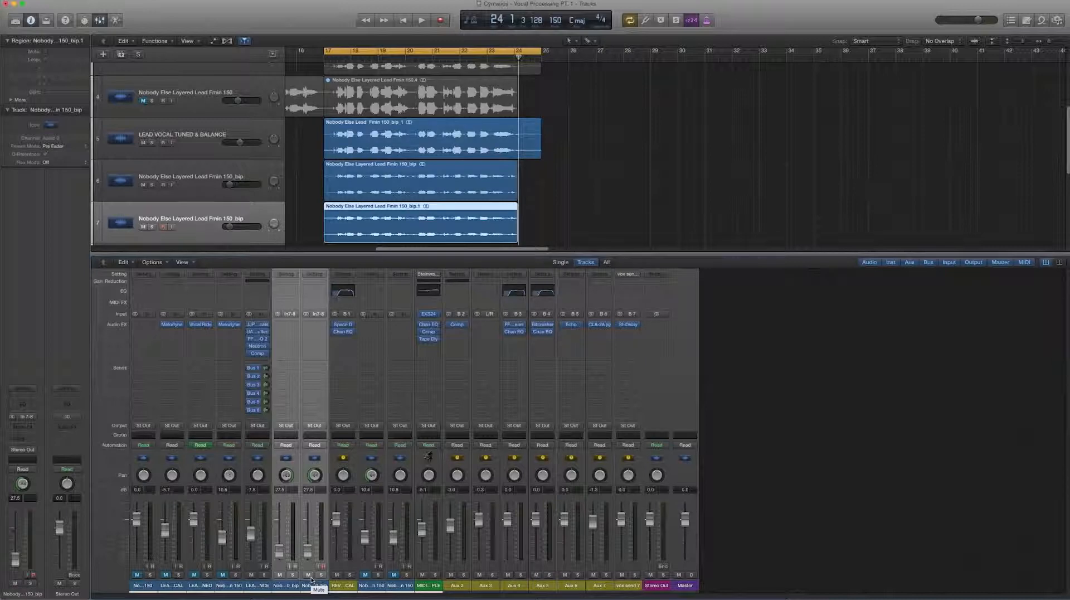
{"action": "key", "text": "space"}
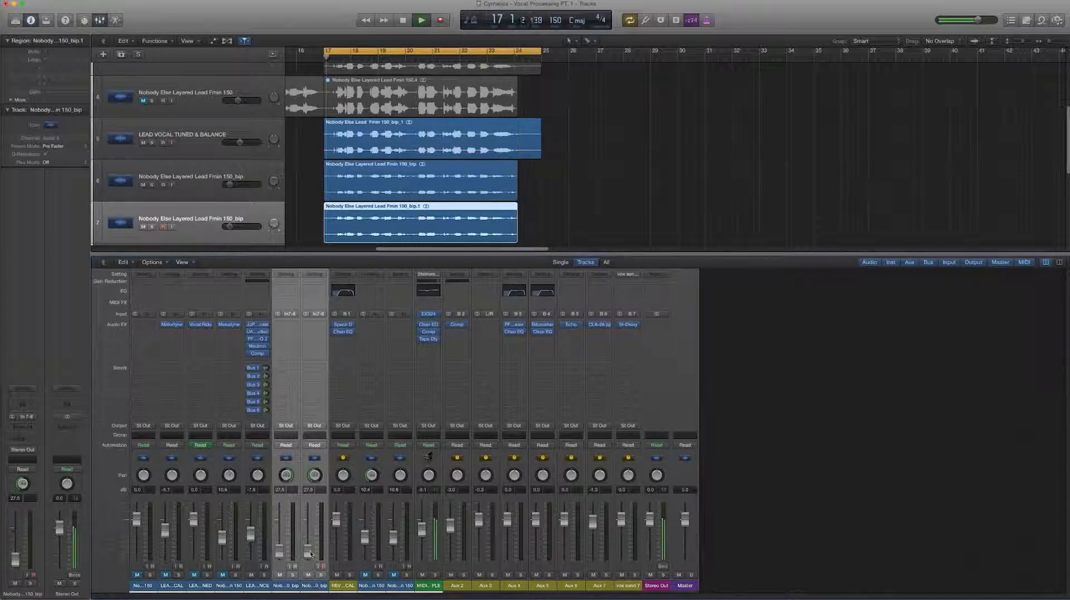
{"action": "left_click_drag", "start_coordinate": [308, 551], "coordinate": [308, 529]}
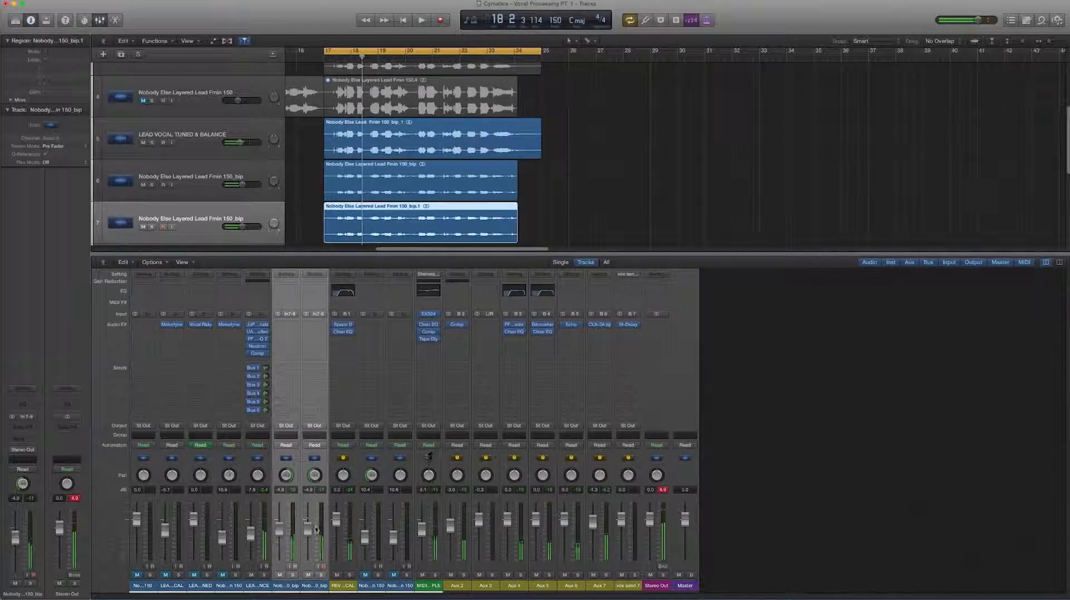
Insert the Waves CLA-2A stereo compressor in the first audio effect slot of both bounced layered lead channels
{"action": "left_click", "coordinate": [765, 340]}
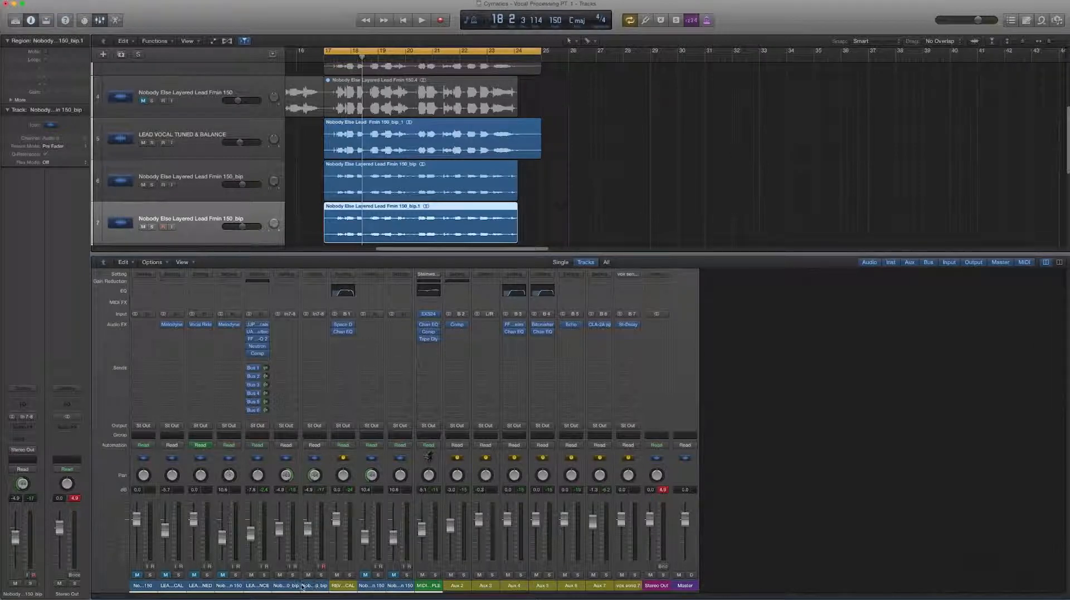
{"action": "left_click_drag", "start_coordinate": [305, 586], "coordinate": [294, 586]}
{"action": "left_click", "coordinate": [286, 324]}
{"action": "mouse_move", "coordinate": [295, 428]}
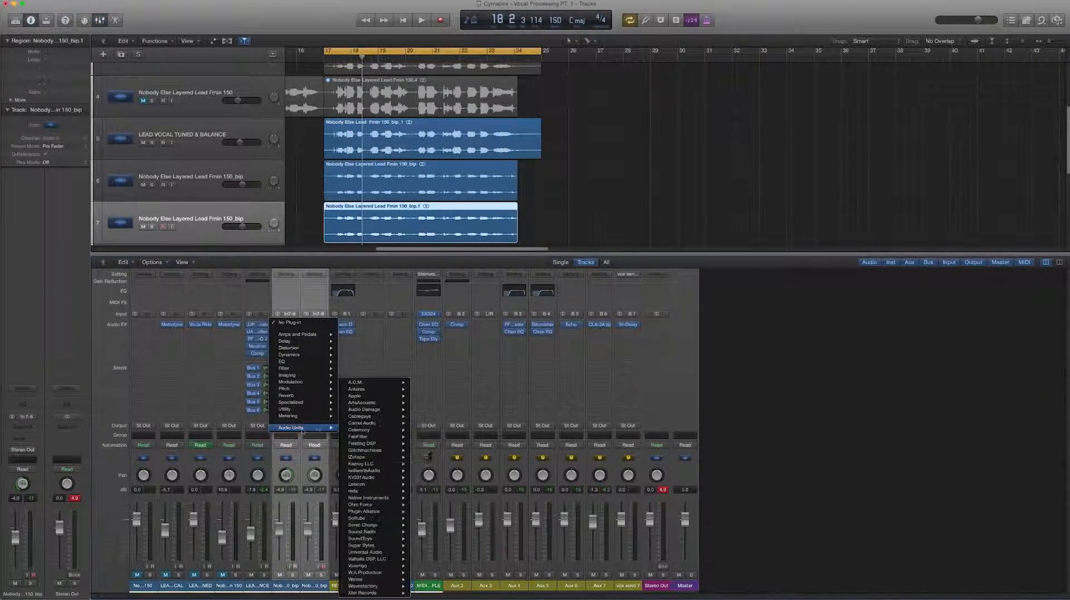
{"action": "mouse_move", "coordinate": [362, 579]}
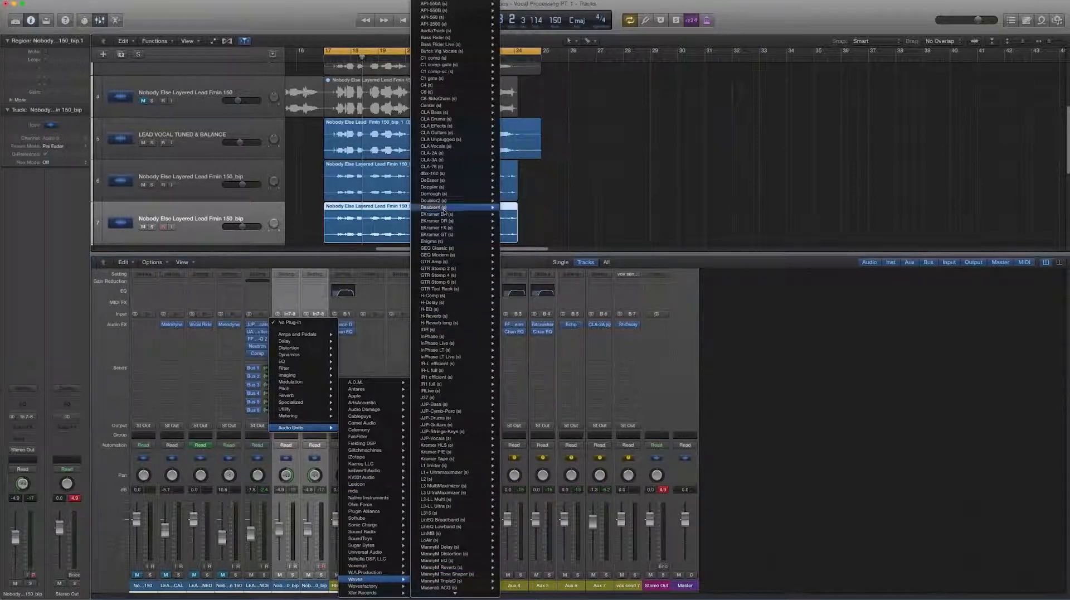
{"action": "left_click", "coordinate": [514, 153]}
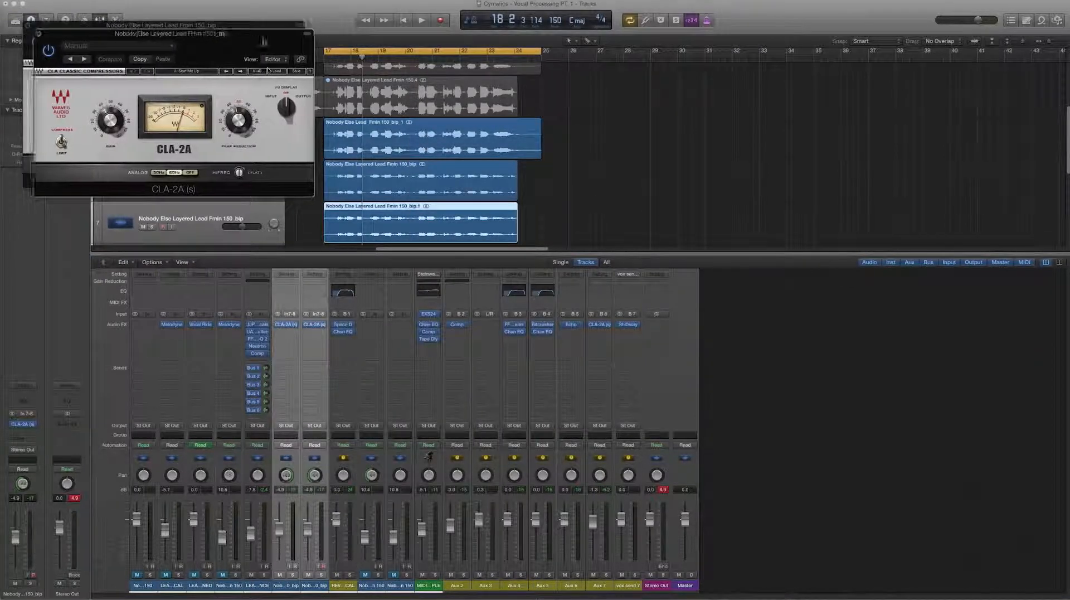
Play the cycle with both CLA-2A windows in view and lower both layered lead faders together to about -12 dB
{"action": "key", "text": "space"}
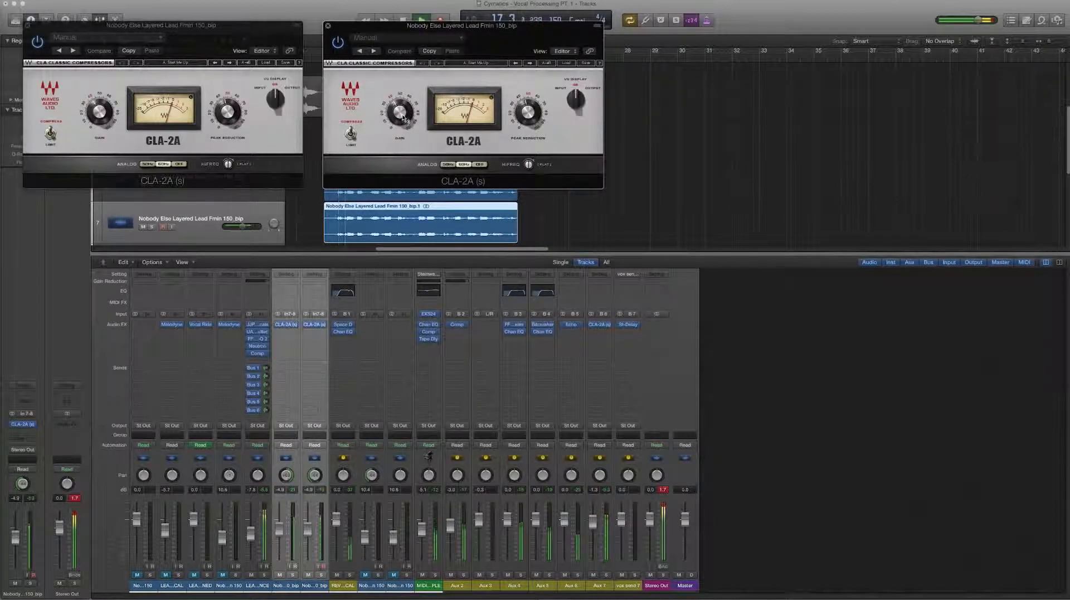
{"action": "left_click", "coordinate": [313, 585]}
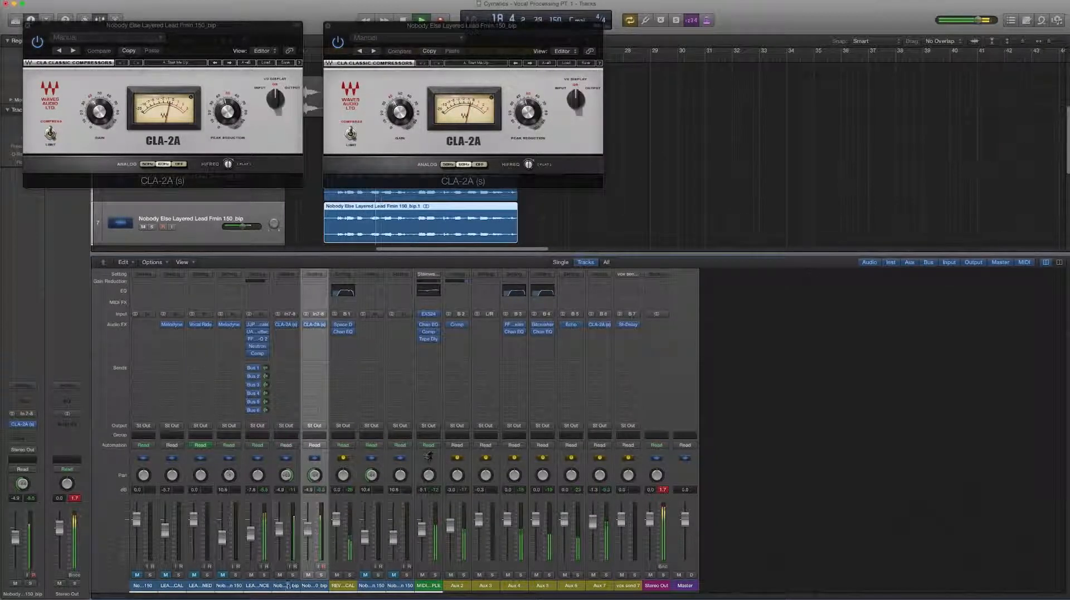
{"action": "left_click", "coordinate": [288, 586], "text": "shift"}
{"action": "left_click_drag", "start_coordinate": [308, 529], "coordinate": [308, 540]}
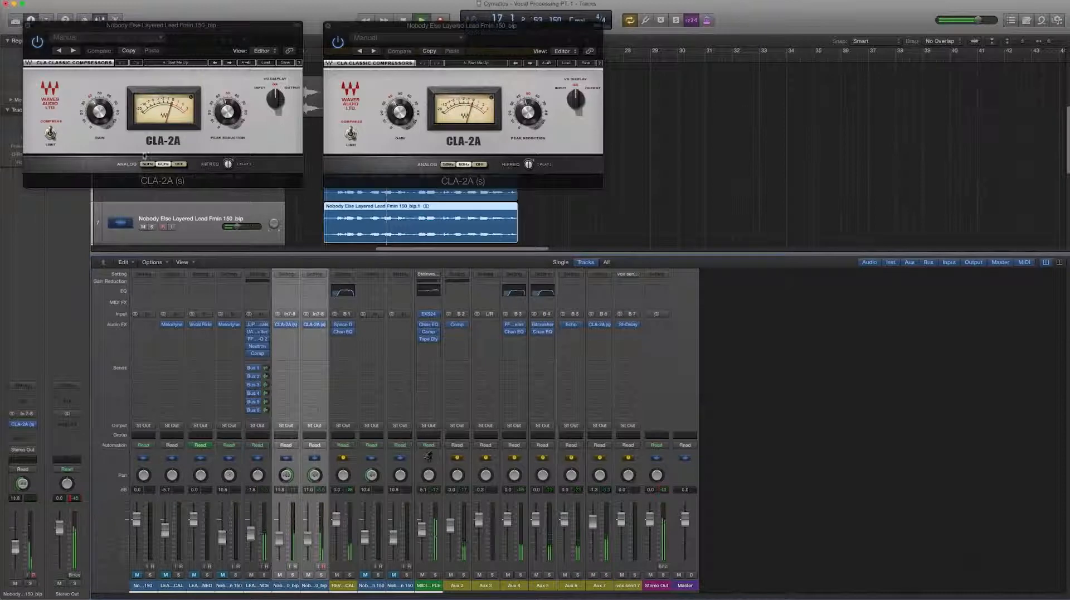
Adjust the gain and peak reduction of one layered lead's CLA-2A, and lower both layer faders to about -16 dB
{"action": "left_click_drag", "start_coordinate": [100, 112], "coordinate": [100, 101]}
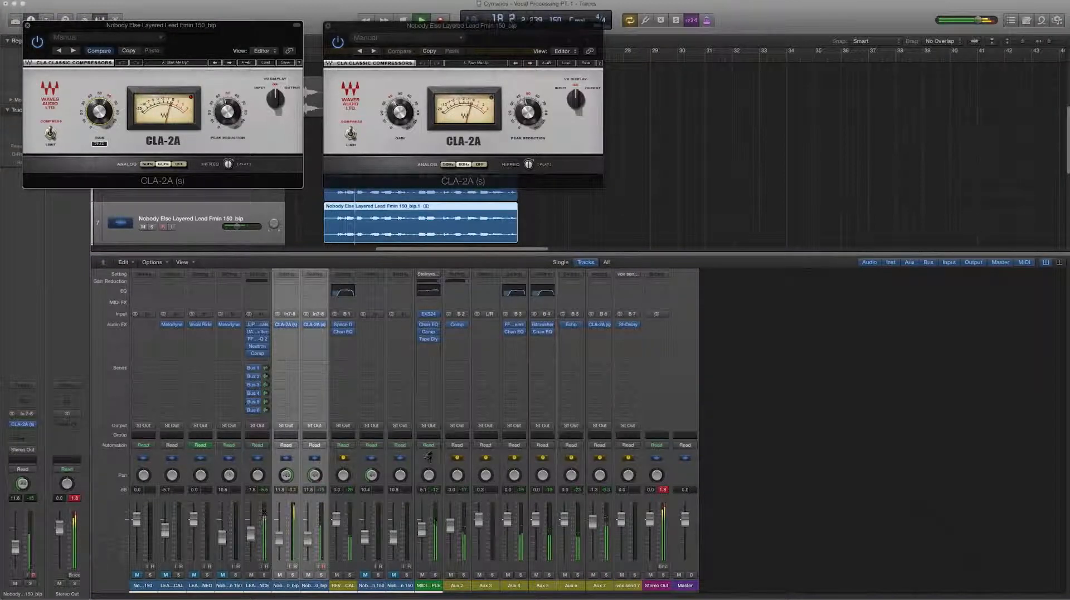
{"action": "left_click", "coordinate": [227, 112]}
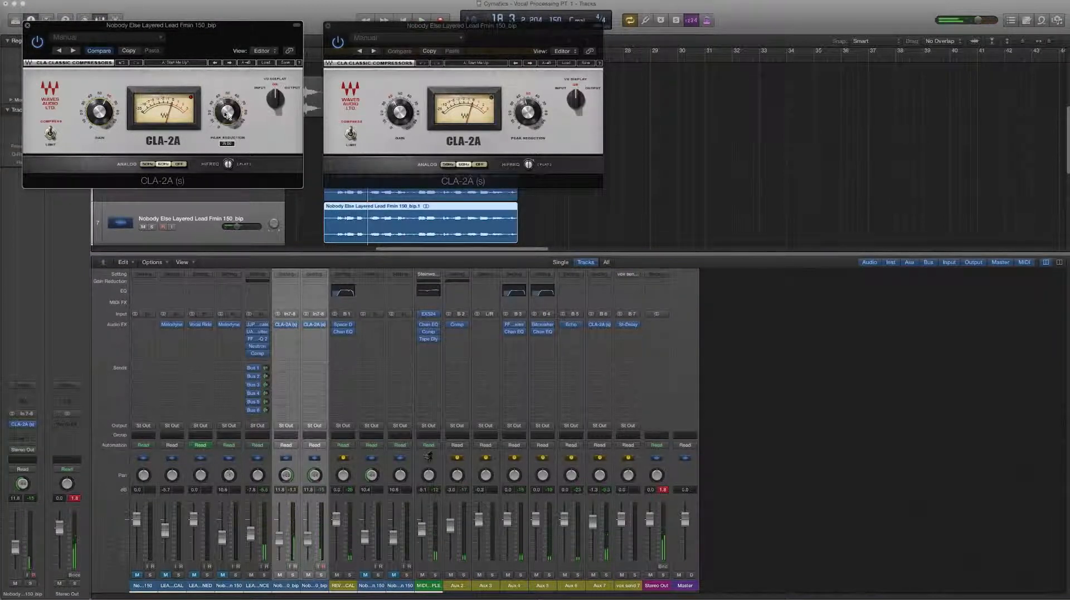
{"action": "left_click", "coordinate": [308, 539]}
{"action": "left_click_drag", "start_coordinate": [308, 539], "coordinate": [307, 545]}
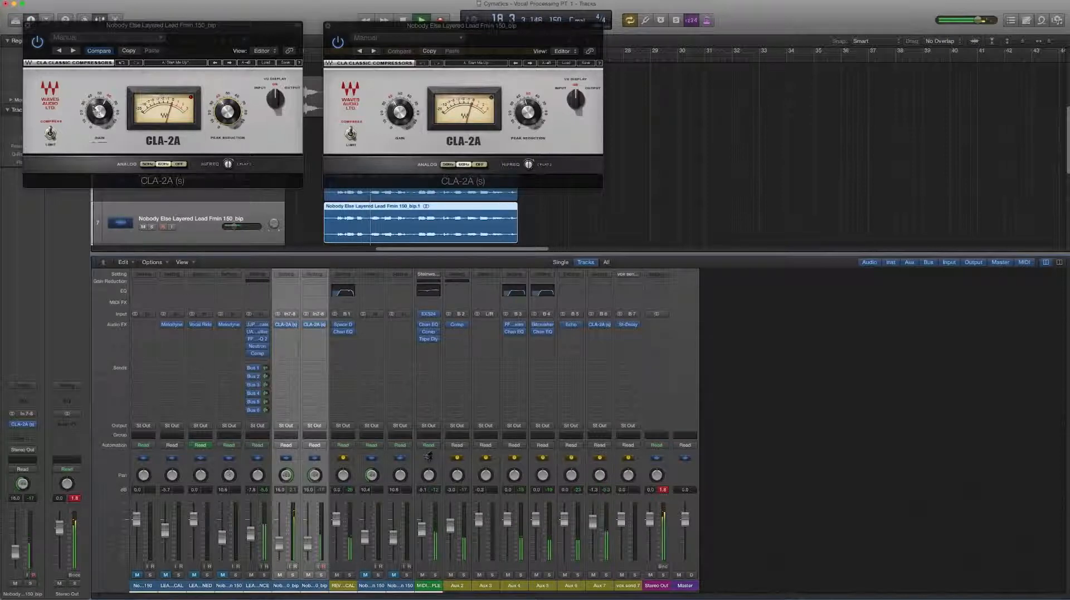
{"action": "left_click", "coordinate": [100, 112]}
{"action": "left_click", "coordinate": [228, 112]}
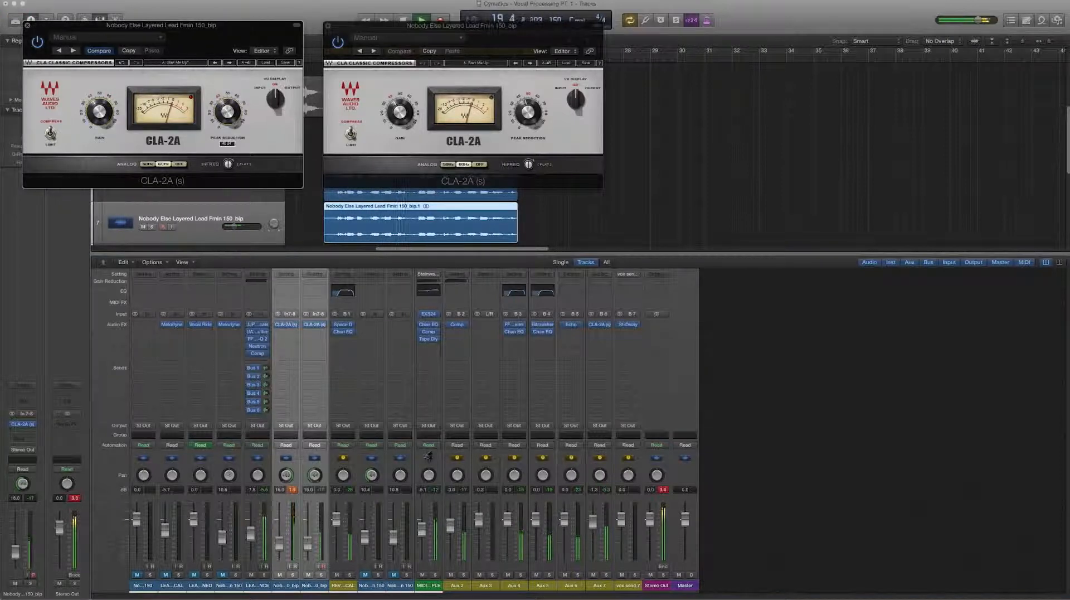
{"action": "left_click_drag", "start_coordinate": [228, 111], "coordinate": [227, 125]}
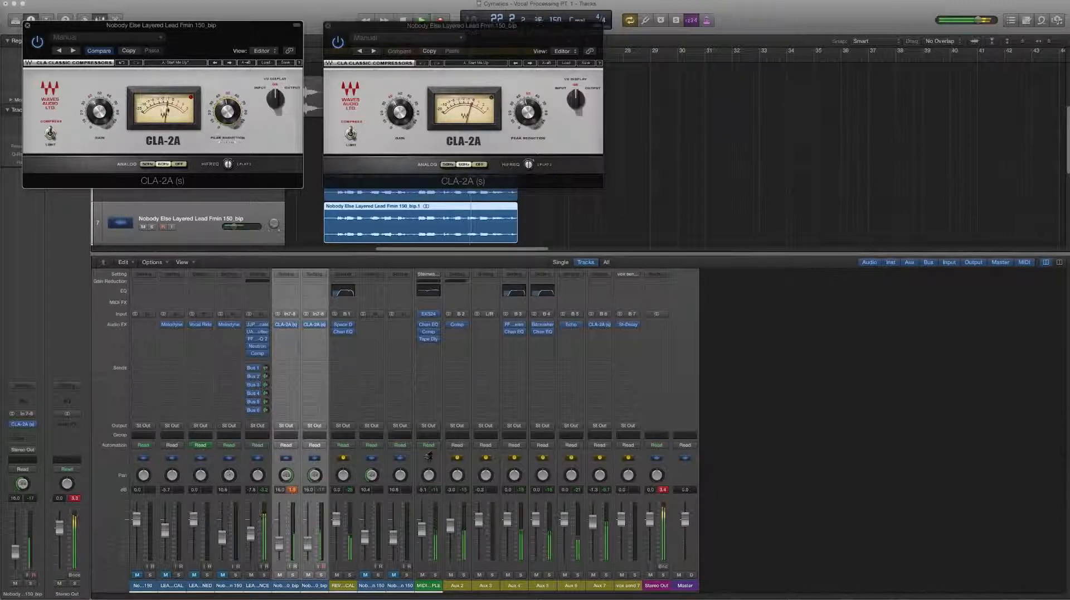
Copy the adjusted CLA-2A settings to the other layer's CLA-2A and switch the analog modelling off on both
{"action": "left_click", "coordinate": [128, 50]}
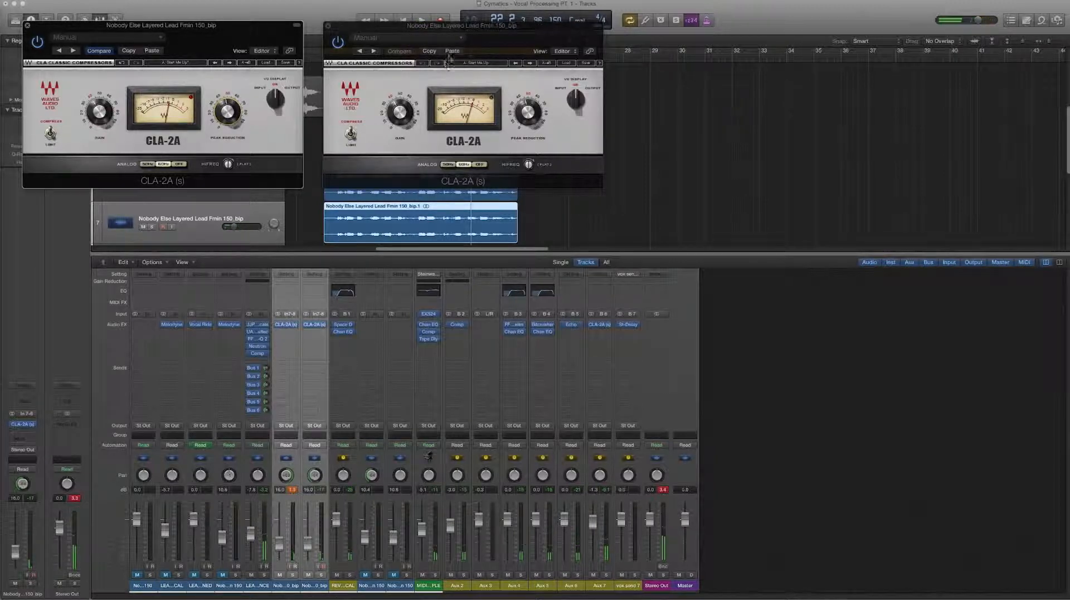
{"action": "left_click", "coordinate": [452, 51]}
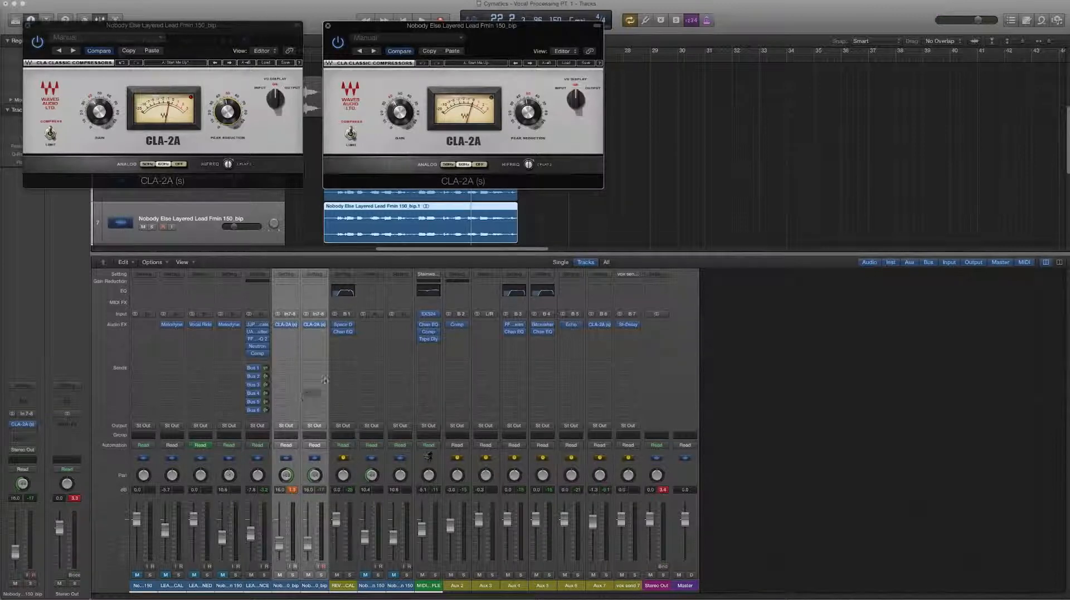
{"action": "key", "text": "space"}
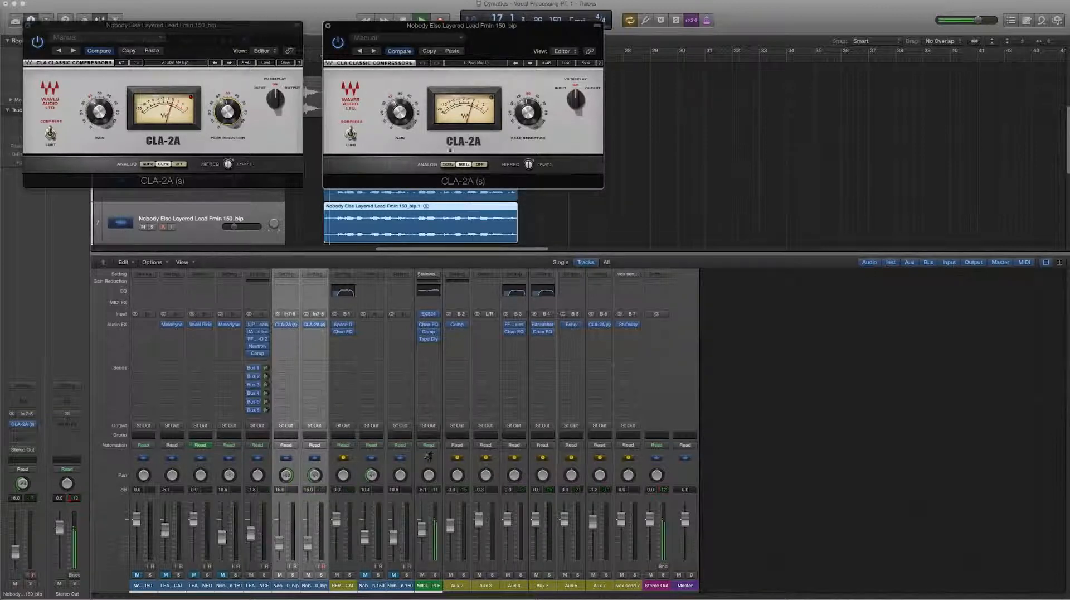
{"action": "left_click", "coordinate": [172, 164]}
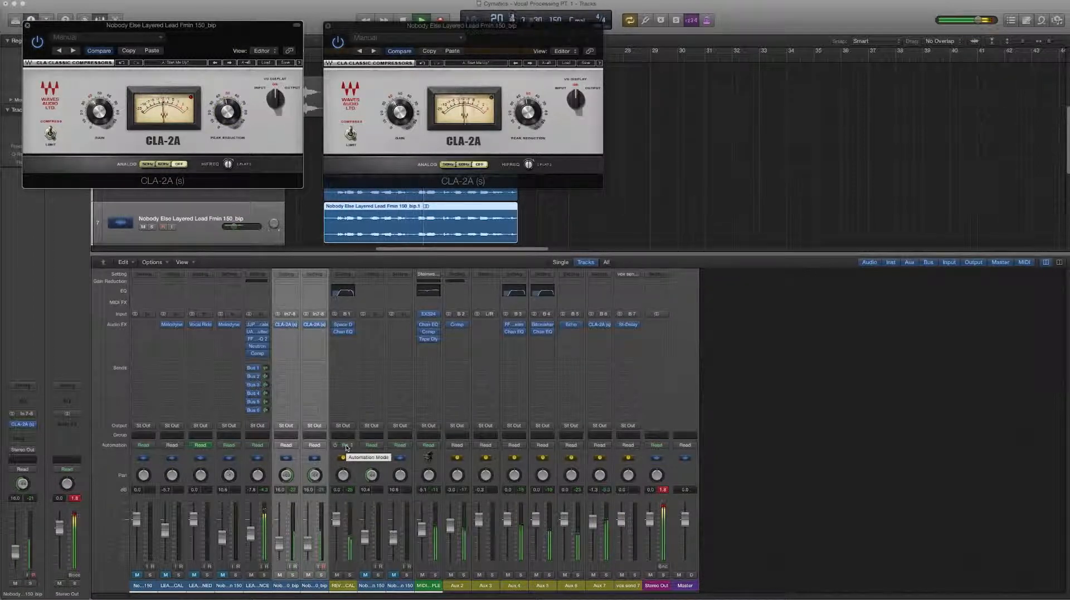
Insert the Chorus modulation effect after the CLA-2A on both layered lead channels and place the two Chorus windows side by side
{"action": "left_click", "coordinate": [321, 332]}
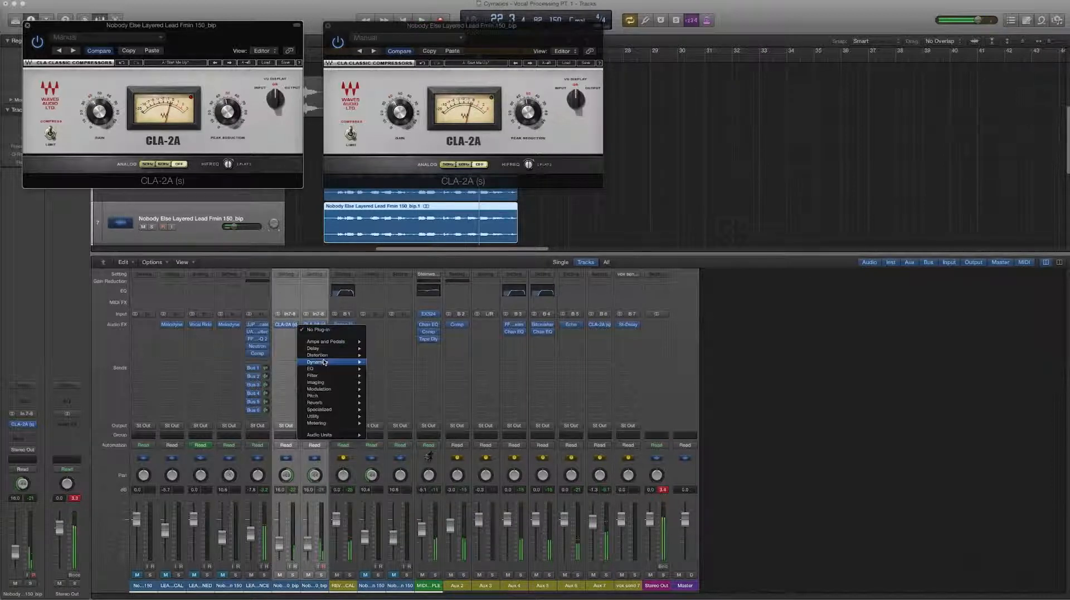
{"action": "mouse_move", "coordinate": [326, 363]}
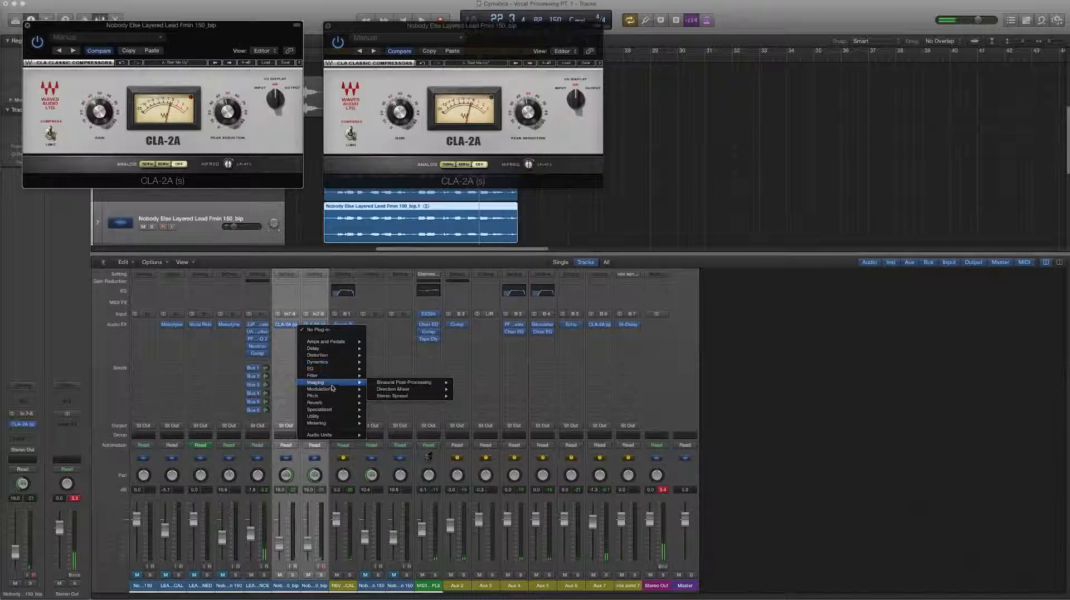
{"action": "mouse_move", "coordinate": [333, 388]}
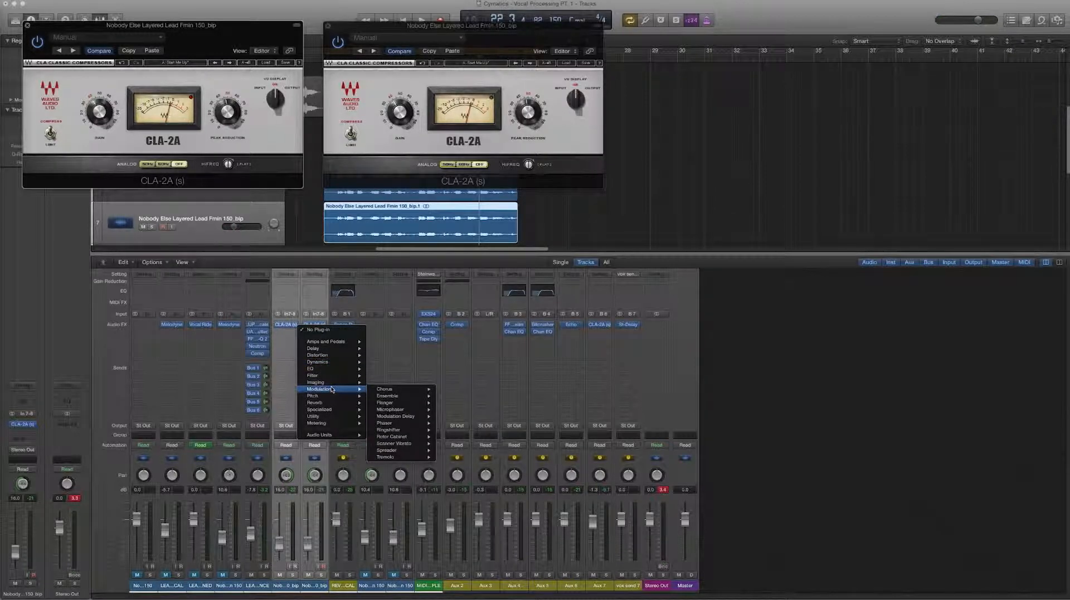
{"action": "left_click", "coordinate": [456, 396]}
{"action": "left_click_drag", "start_coordinate": [157, 31], "coordinate": [654, 289]}
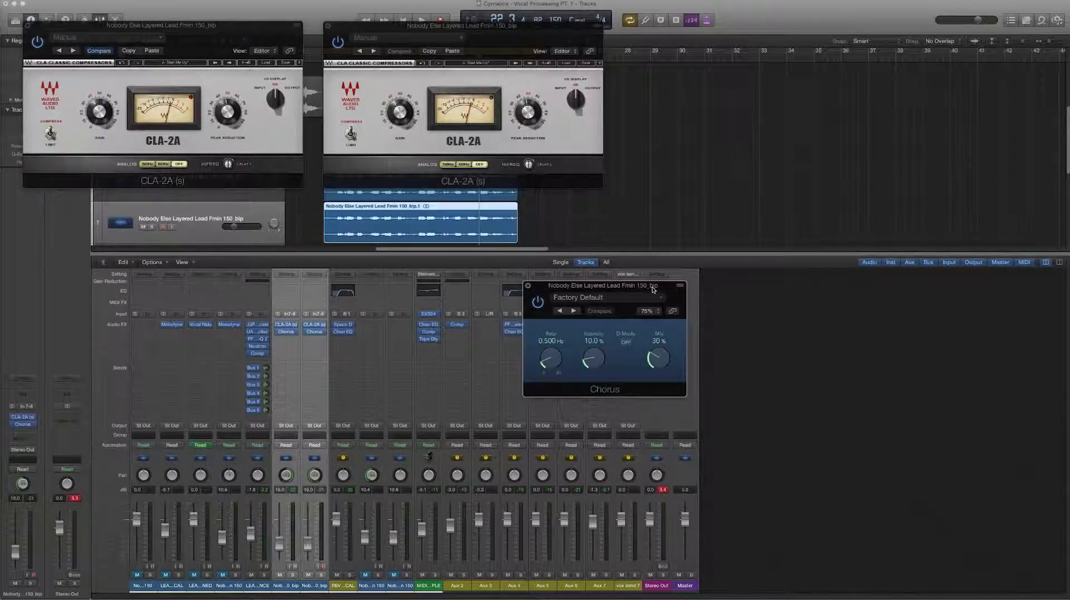
{"action": "left_click", "coordinate": [284, 332]}
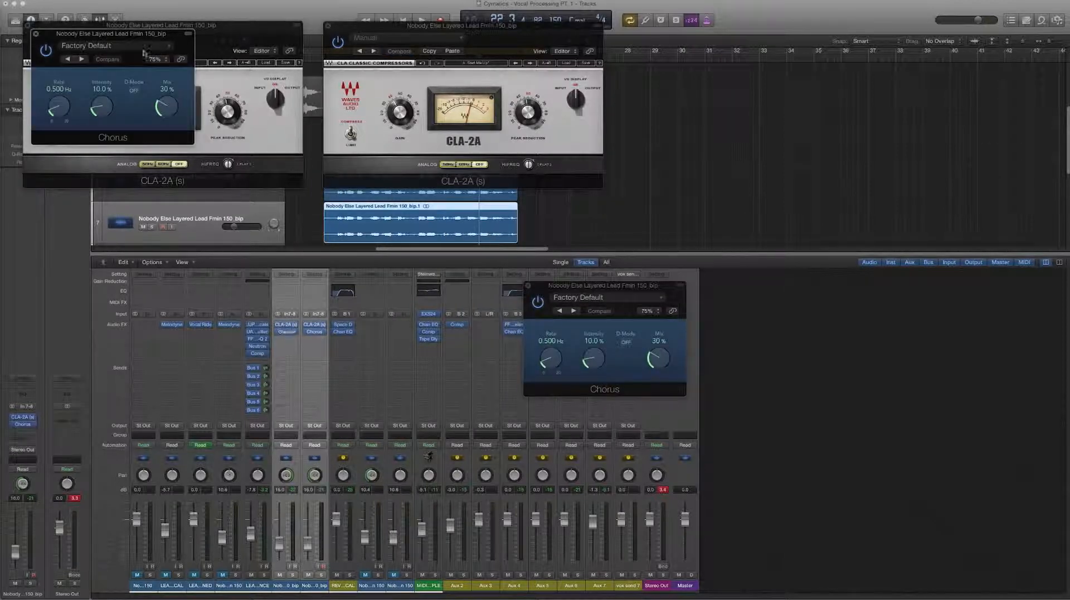
{"action": "left_click_drag", "start_coordinate": [146, 39], "coordinate": [814, 294]}
During playback, set one Chorus to a 0.667 Hz rate and 62% mix, and the other to 0.633 Hz and 61%
{"action": "key", "text": "space"}
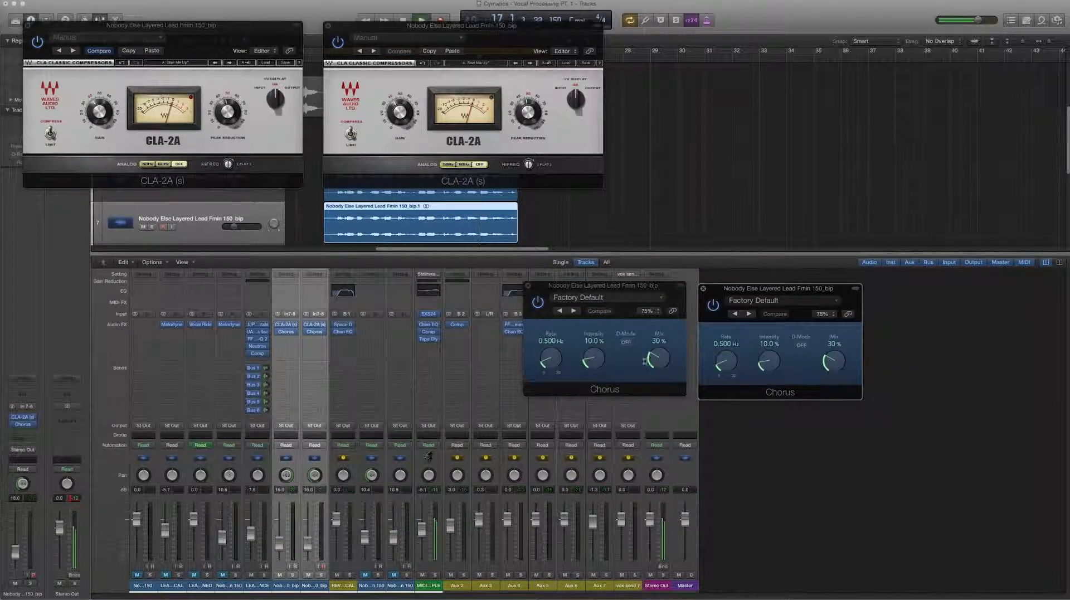
{"action": "left_click_drag", "start_coordinate": [660, 360], "coordinate": [662, 342]}
{"action": "left_click_drag", "start_coordinate": [835, 360], "coordinate": [845, 339]}
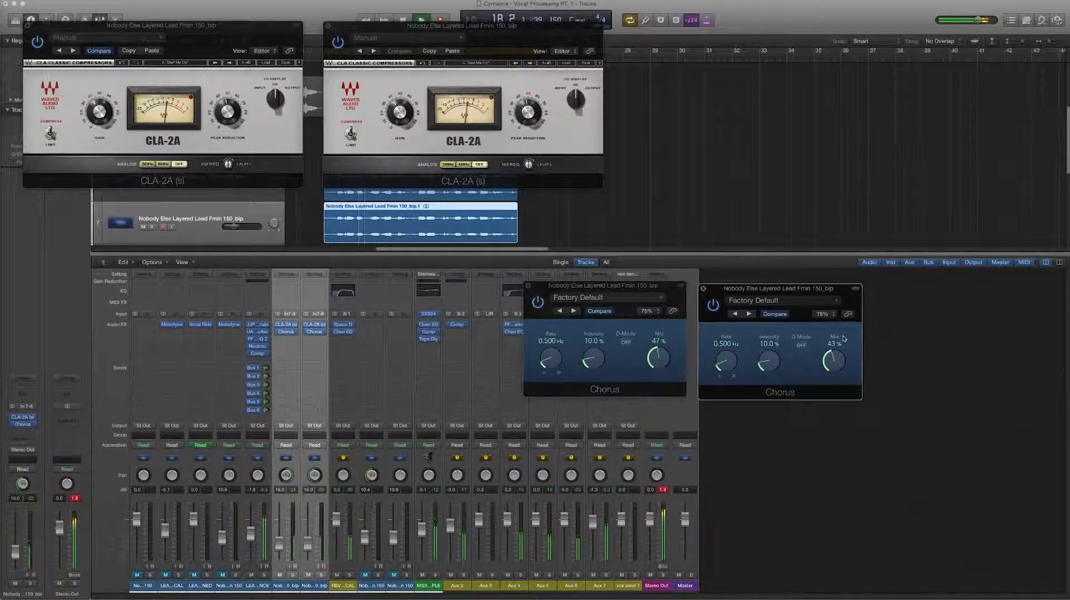
{"action": "left_click_drag", "start_coordinate": [741, 366], "coordinate": [735, 357]}
{"action": "left_click_drag", "start_coordinate": [553, 365], "coordinate": [553, 360]}
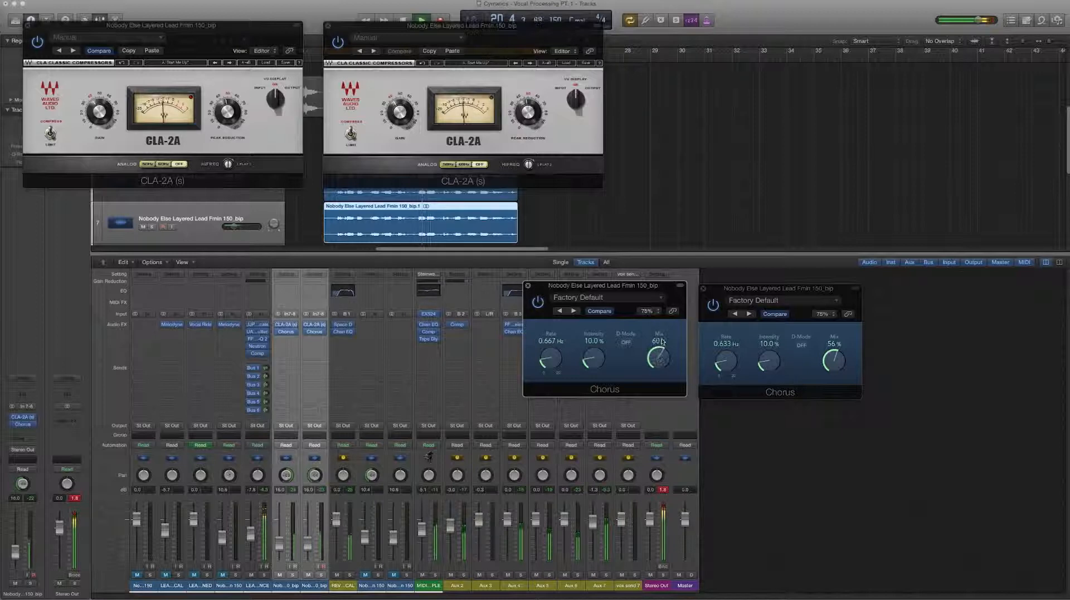
{"action": "left_click_drag", "start_coordinate": [662, 341], "coordinate": [663, 339]}
{"action": "left_click_drag", "start_coordinate": [834, 360], "coordinate": [835, 356]}
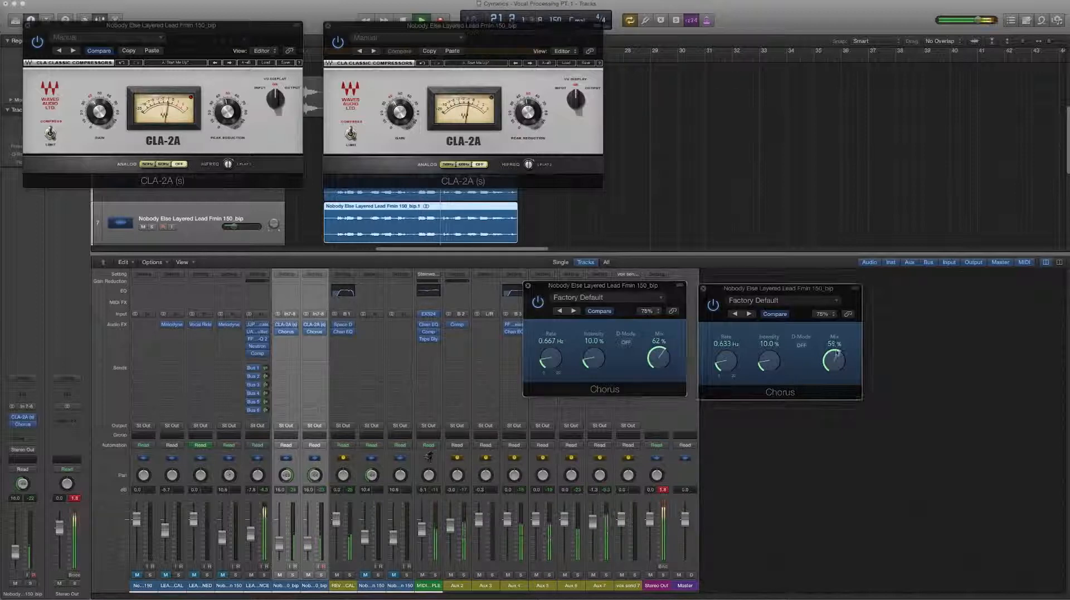
Insert Waves Vocal Rider after the Chorus on both layered lead channels at once
{"action": "left_click", "coordinate": [316, 585]}
{"action": "left_click", "coordinate": [294, 583], "text": "shift"}
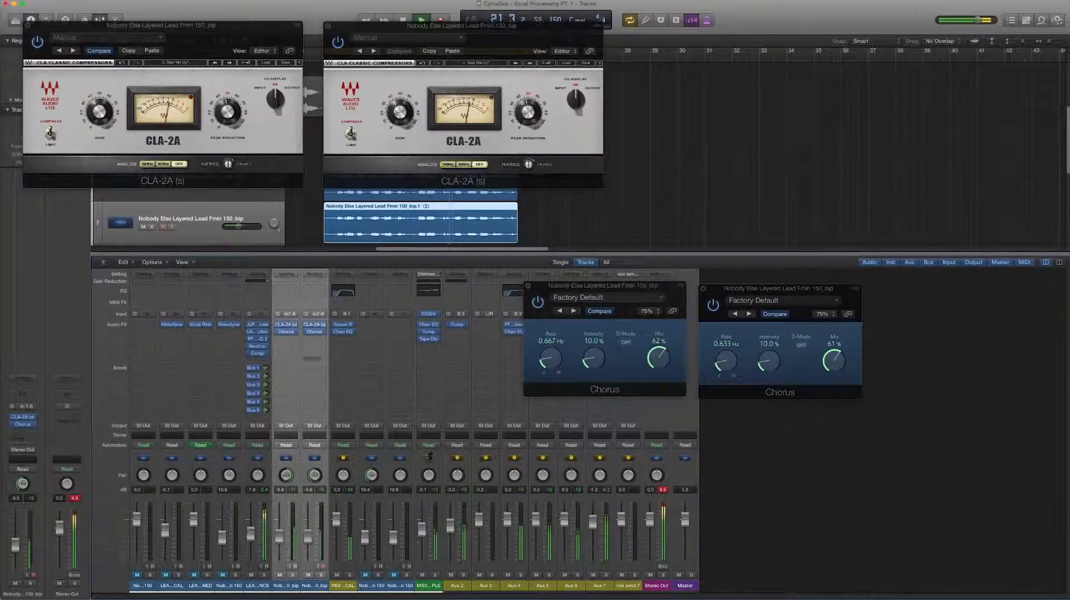
{"action": "left_click", "coordinate": [316, 339]}
{"action": "mouse_move", "coordinate": [324, 442]}
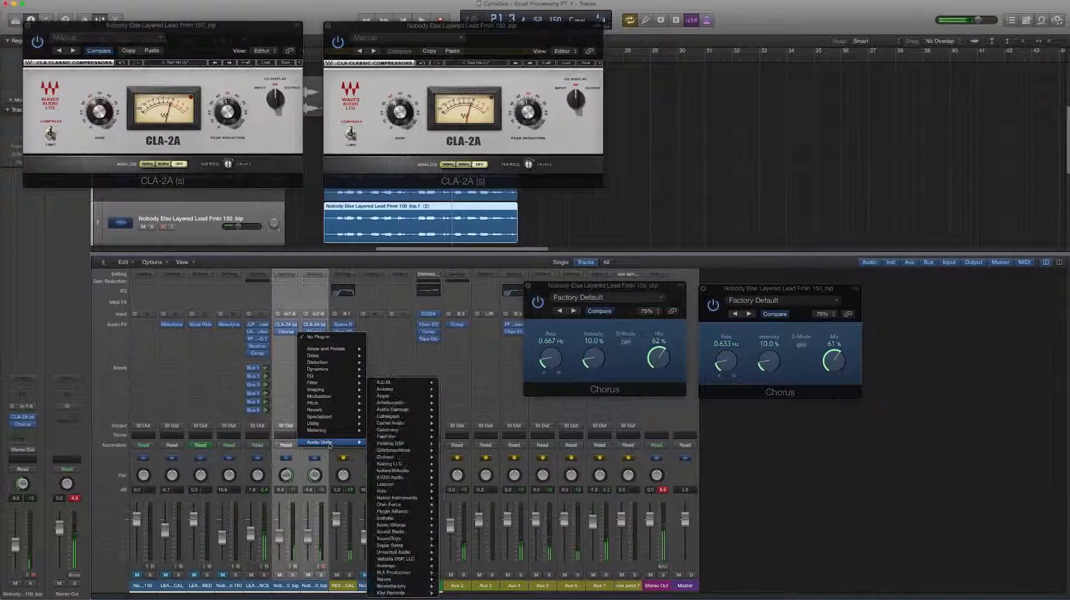
{"action": "mouse_move", "coordinate": [385, 580]}
{"action": "scroll", "coordinate": [473, 579], "scroll_direction": "down", "scroll_amount": 10}
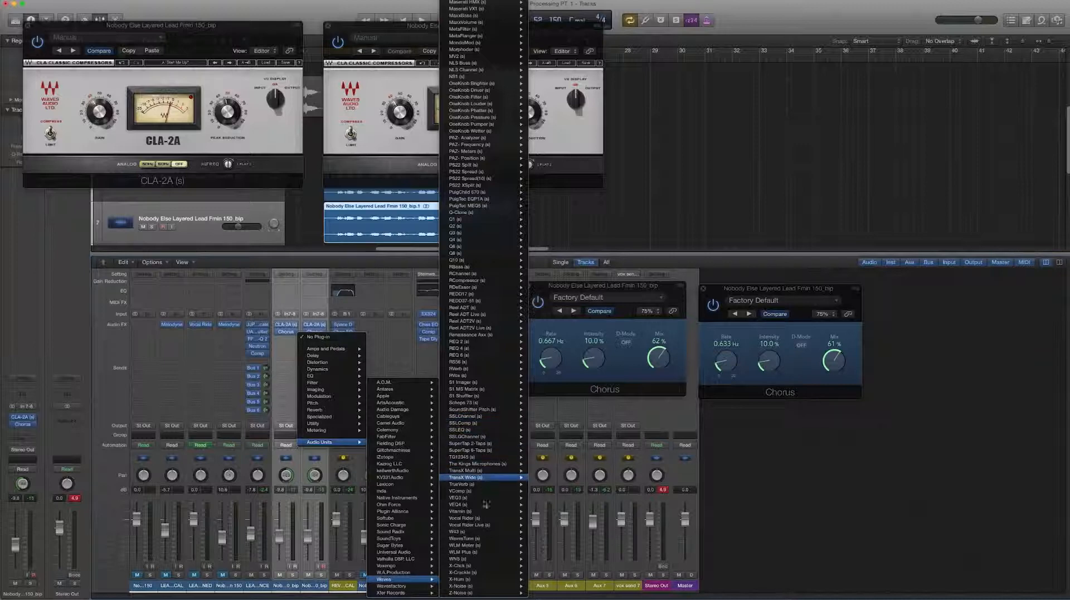
{"action": "left_click", "coordinate": [543, 519]}
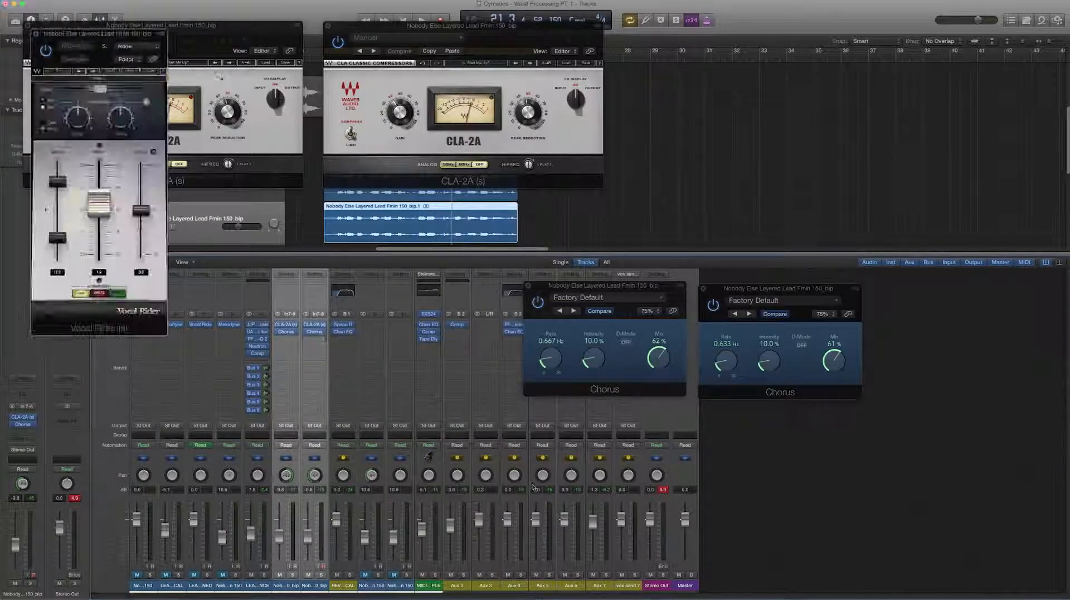
Close the CLA-2A and Chorus plug-in windows of both layered leads, leaving only Vocal Rider open
{"action": "left_click", "coordinate": [327, 27]}
{"action": "left_click_drag", "start_coordinate": [155, 25], "coordinate": [726, 245]}
{"action": "left_click", "coordinate": [600, 246]}
{"action": "left_click", "coordinate": [529, 285]}
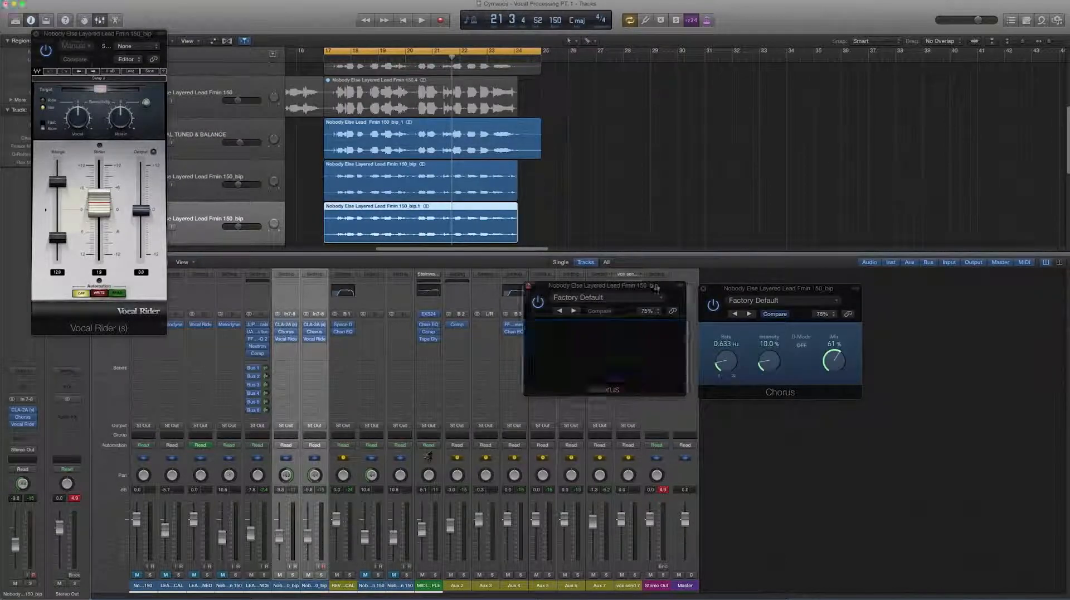
{"action": "left_click", "coordinate": [702, 285]}
Open the other layered lead's Vocal Rider and place the two Vocal Rider windows side by side
{"action": "left_click", "coordinate": [319, 340]}
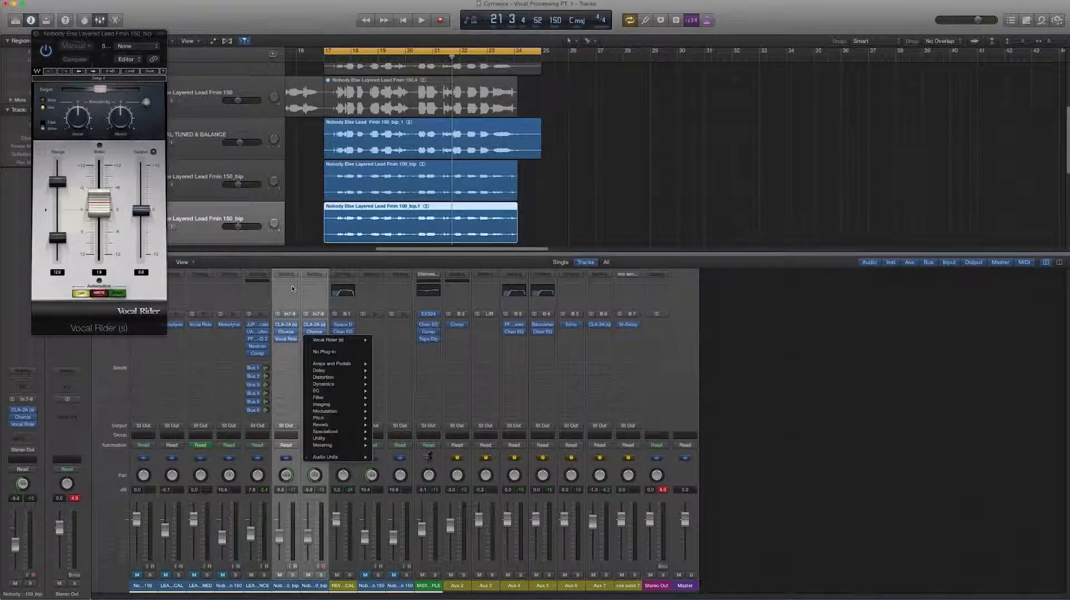
{"action": "left_click", "coordinate": [300, 358]}
{"action": "left_click", "coordinate": [288, 339]}
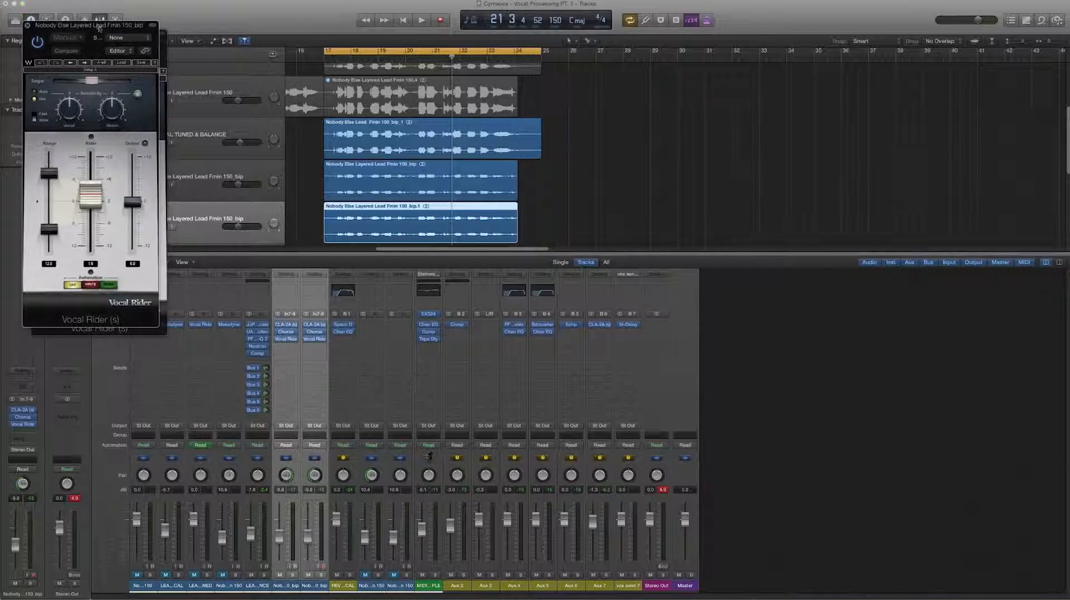
{"action": "left_click_drag", "start_coordinate": [97, 25], "coordinate": [672, 135]}
During playback, narrow one Vocal Rider's range to about 3 dB each way and adjust its target and response speed
{"action": "key", "text": "space"}
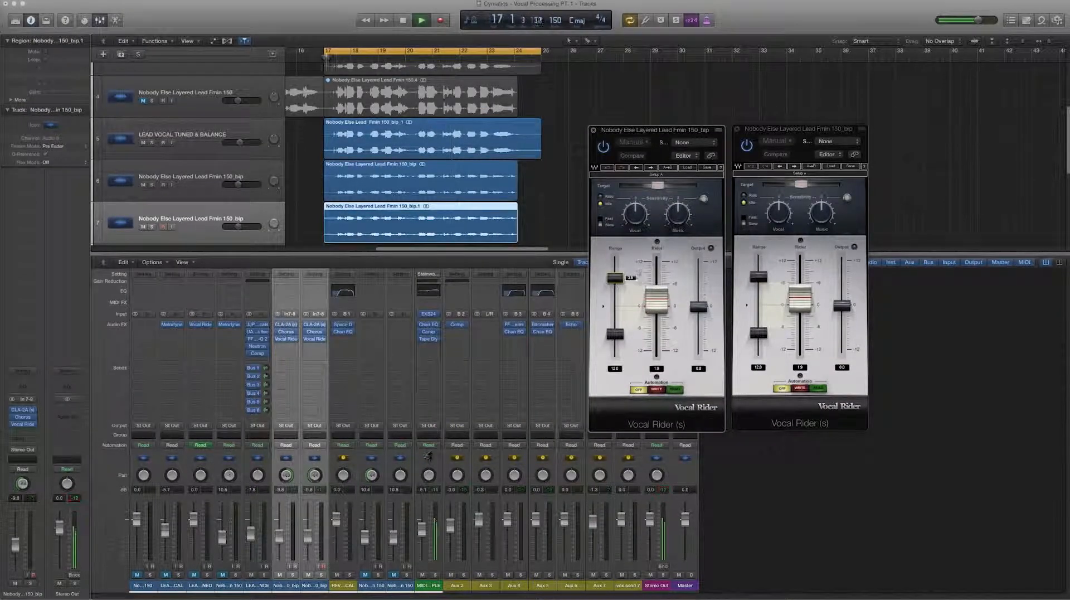
{"action": "left_click_drag", "start_coordinate": [620, 278], "coordinate": [621, 291]}
{"action": "left_click_drag", "start_coordinate": [621, 335], "coordinate": [676, 306]}
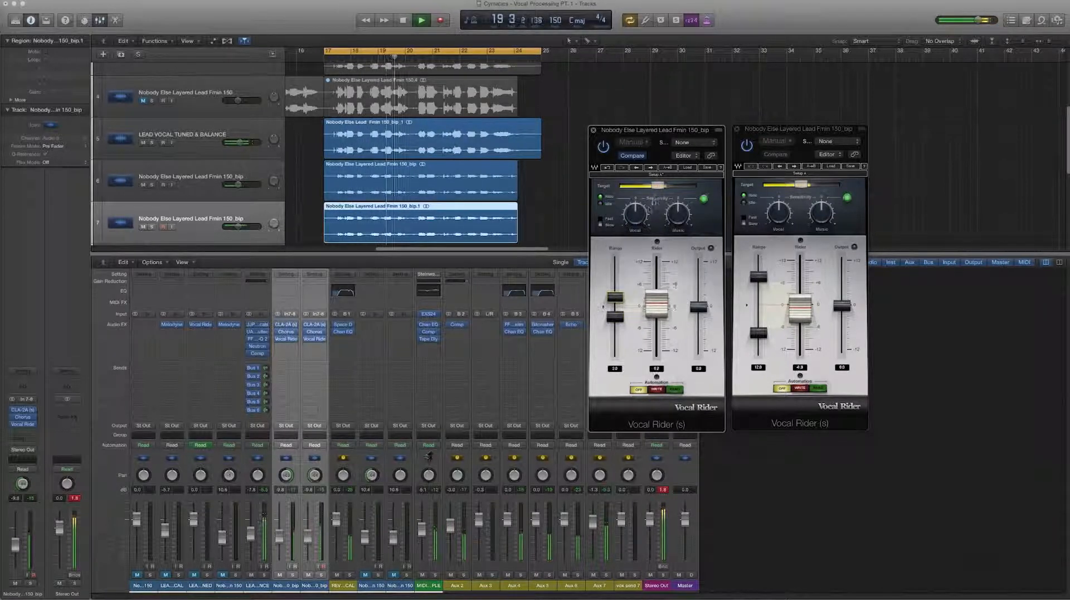
{"action": "left_click_drag", "start_coordinate": [657, 185], "coordinate": [662, 185]}
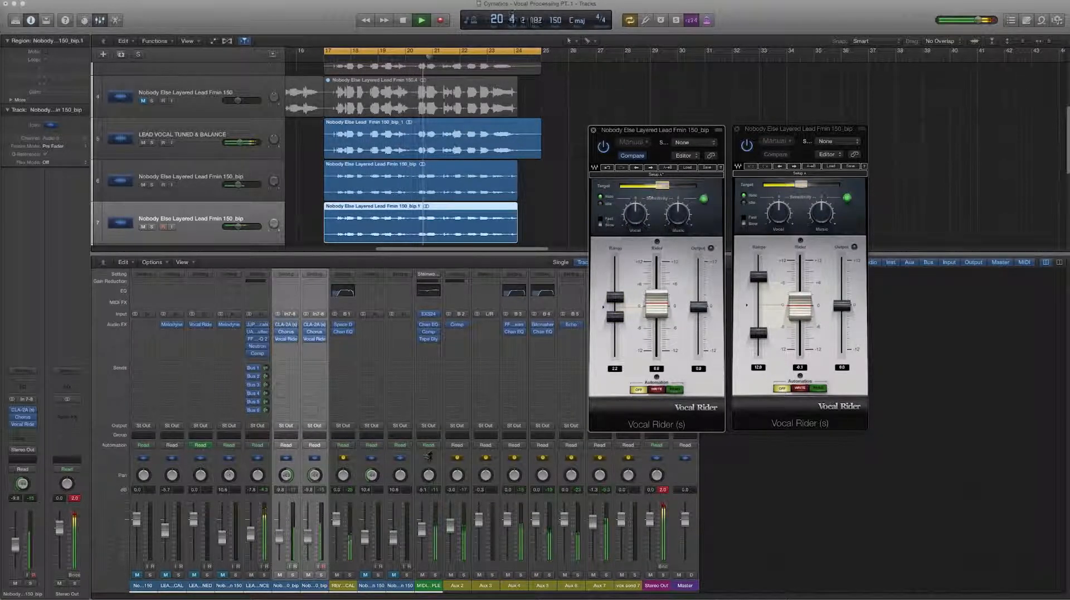
{"action": "left_click", "coordinate": [601, 222]}
{"action": "left_click_drag", "start_coordinate": [662, 187], "coordinate": [659, 188]}
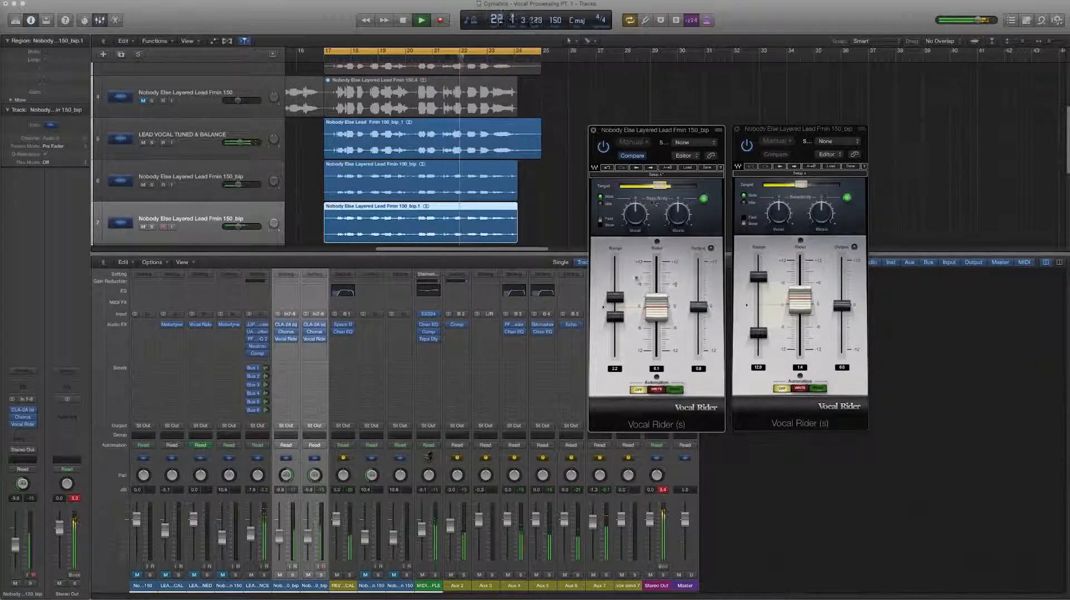
{"action": "left_click_drag", "start_coordinate": [615, 316], "coordinate": [615, 299]}
{"action": "key", "text": "space"}
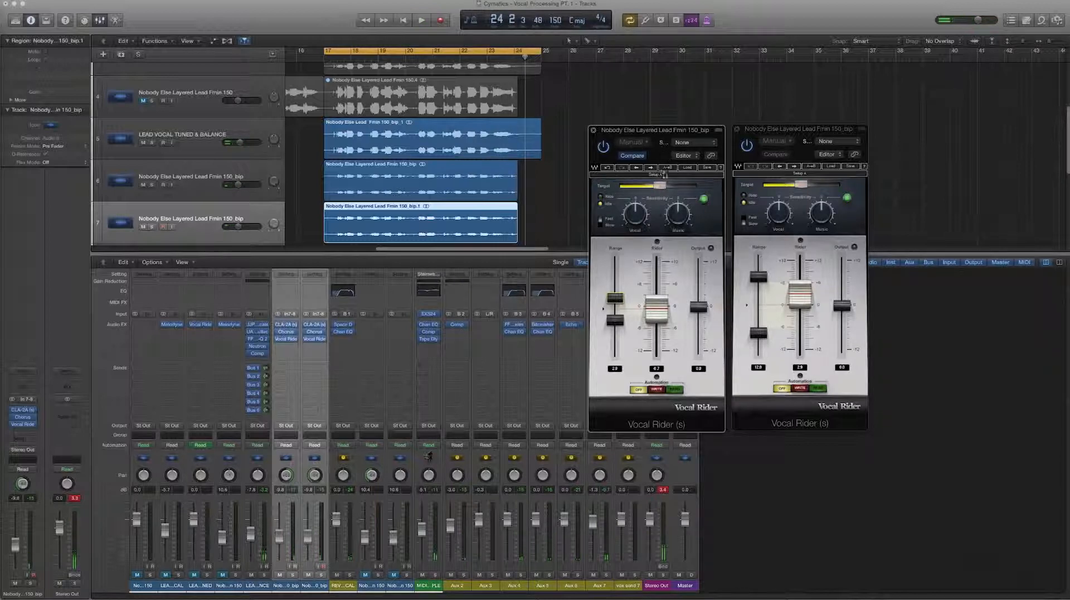
Narrow the other Vocal Rider's range to about 3 dB each way and nudge its target while listening to both layers
{"action": "left_click_drag", "start_coordinate": [758, 276], "coordinate": [760, 317]}
{"action": "key", "text": "space"}
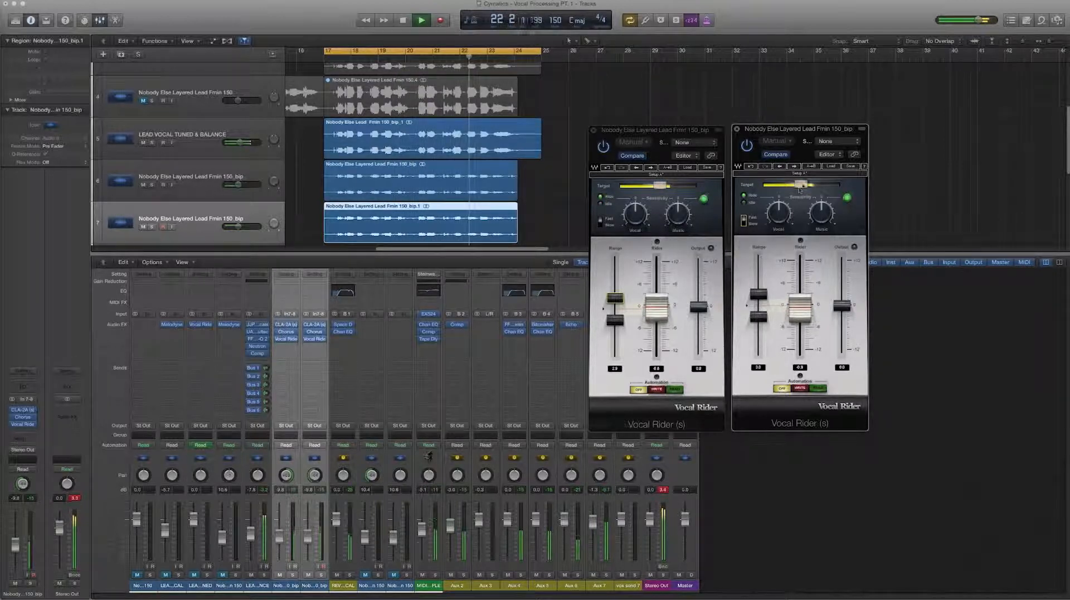
{"action": "left_click_drag", "start_coordinate": [801, 185], "coordinate": [801, 192]}
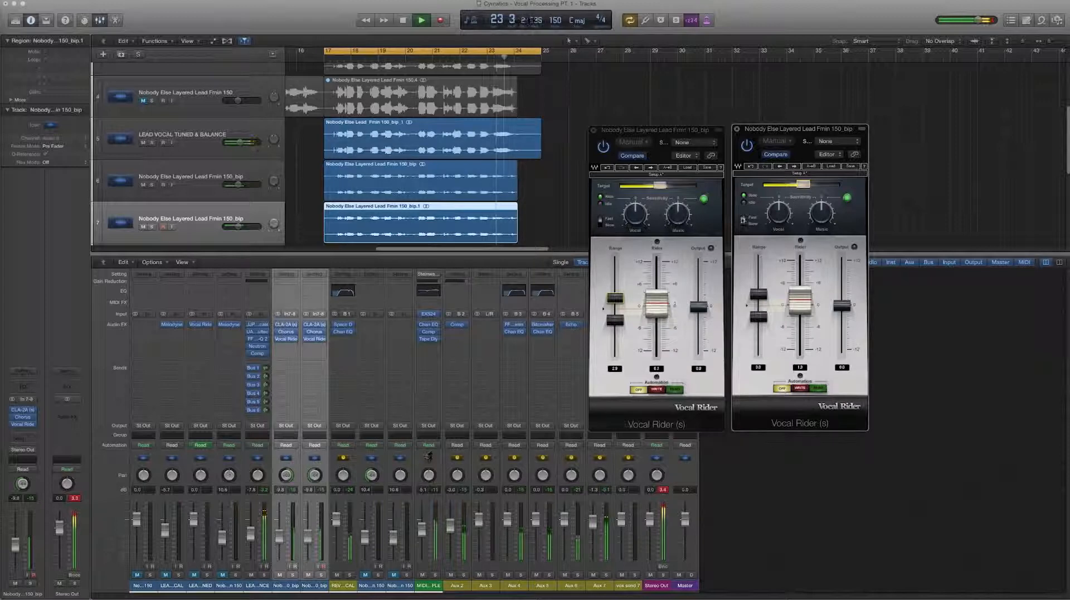
{"action": "left_click_drag", "start_coordinate": [759, 294], "coordinate": [759, 296]}
{"action": "left_click", "coordinate": [622, 300]}
{"action": "key", "text": "space"}
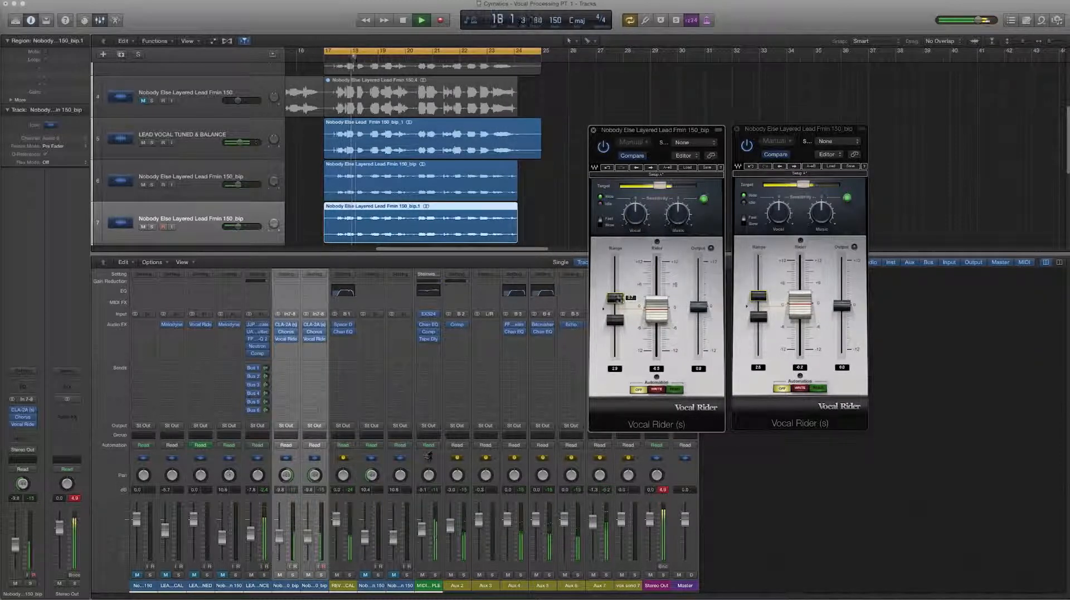
Hide the mixer and close both Vocal Rider windows to return to the full track arrangement
{"action": "left_click", "coordinate": [309, 533]}
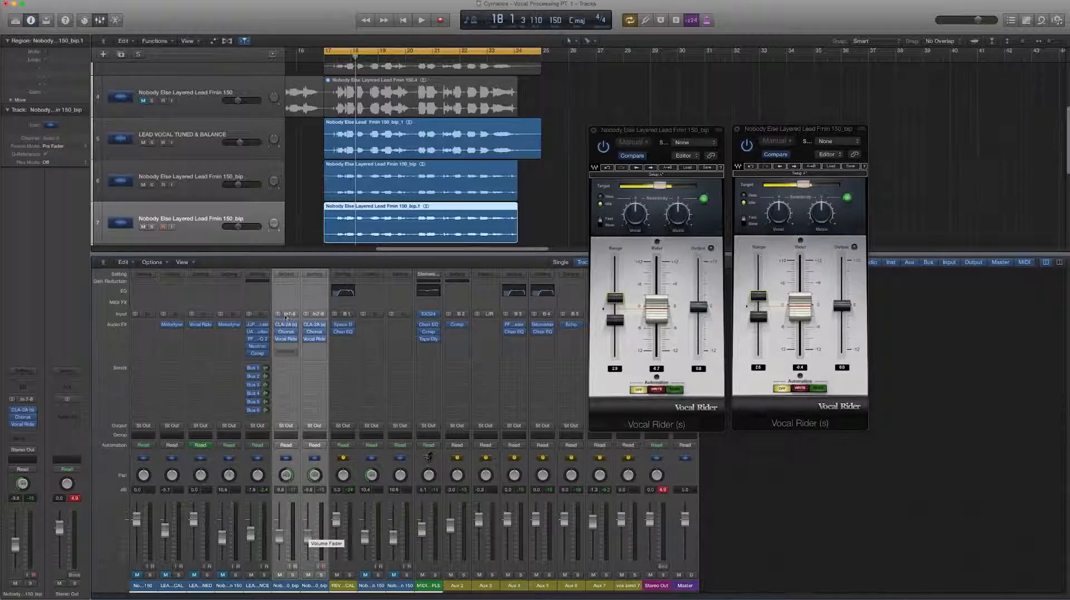
{"action": "left_click", "coordinate": [99, 21]}
{"action": "left_click", "coordinate": [593, 130]}
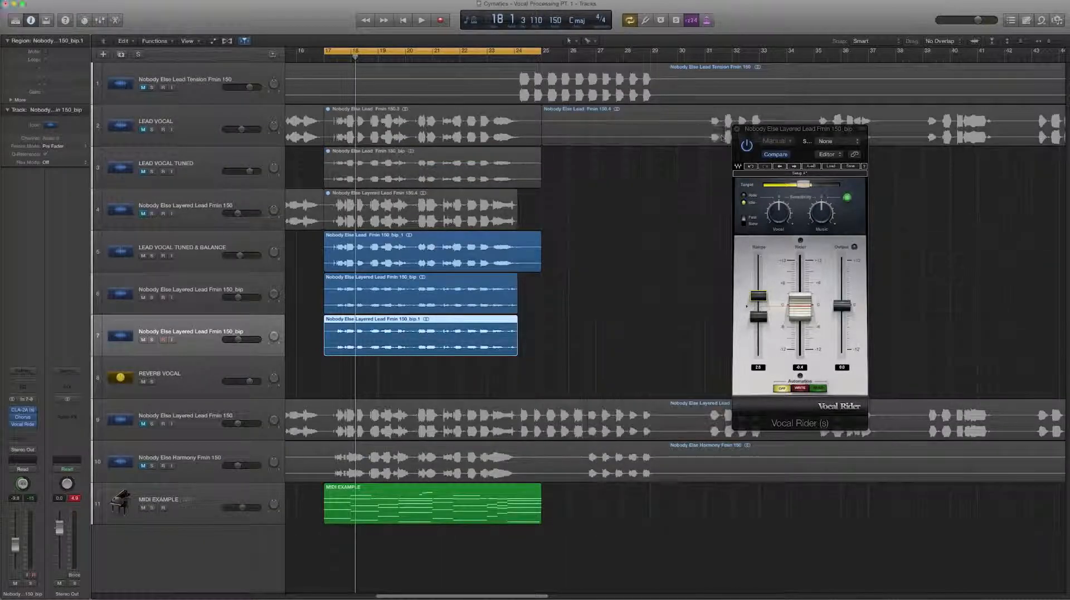
{"action": "left_click", "coordinate": [736, 129]}
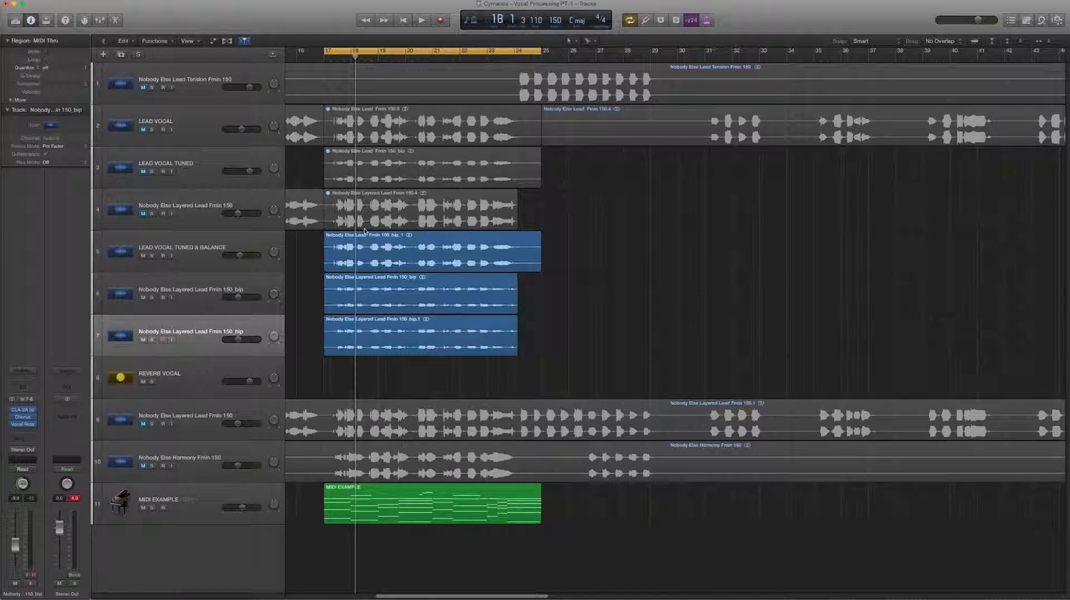
Move the Nobody Else Harmony track directly below the two bounced layered leads and audition it soloed
{"action": "left_click", "coordinate": [239, 411]}
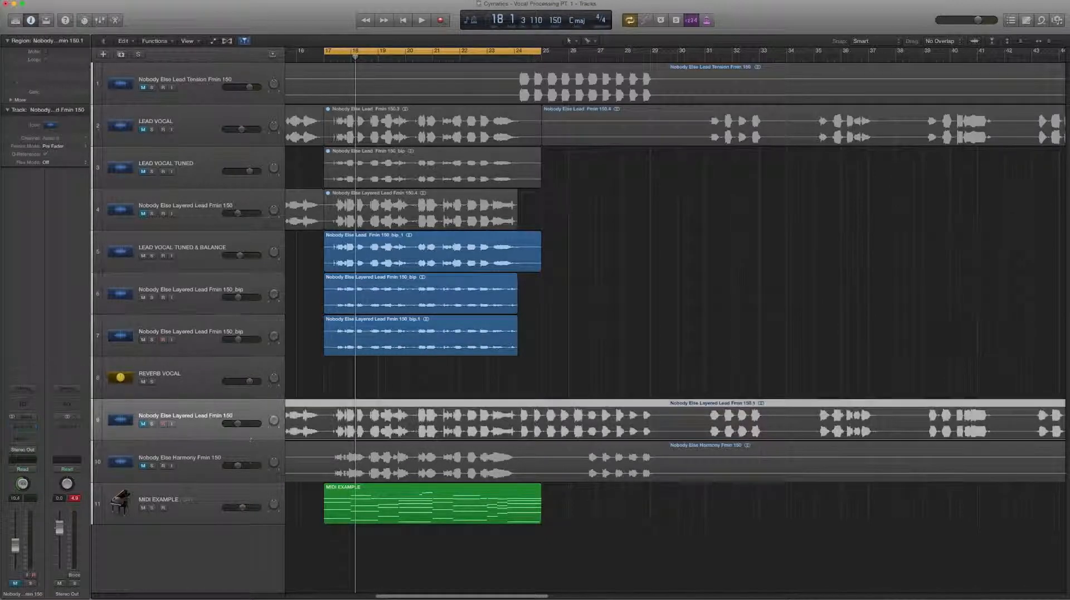
{"action": "left_click_drag", "start_coordinate": [235, 449], "coordinate": [237, 368]}
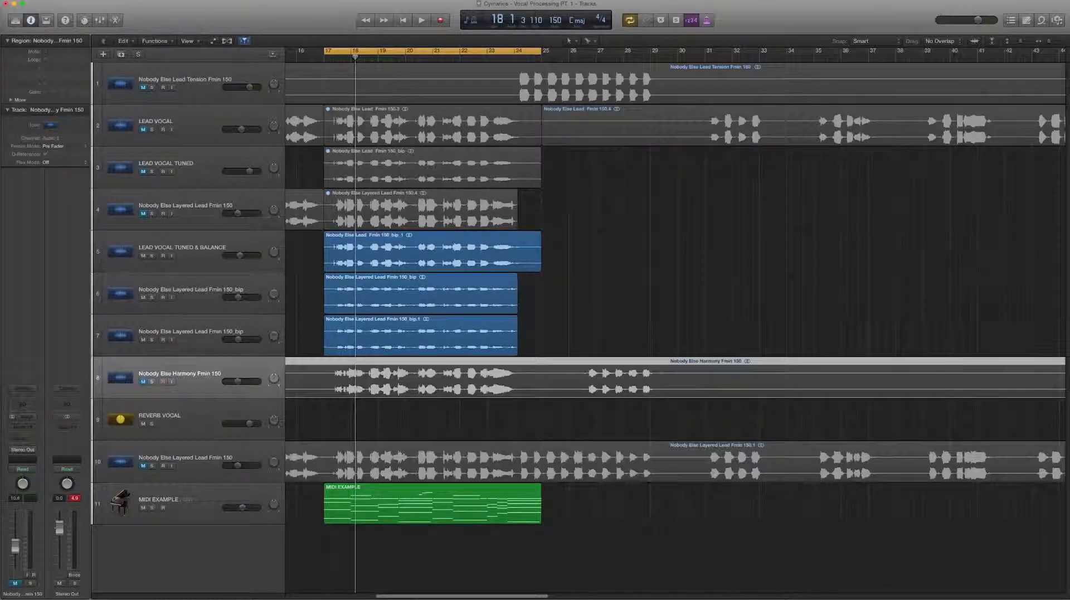
{"action": "left_click", "coordinate": [151, 382]}
{"action": "key", "text": "space"}
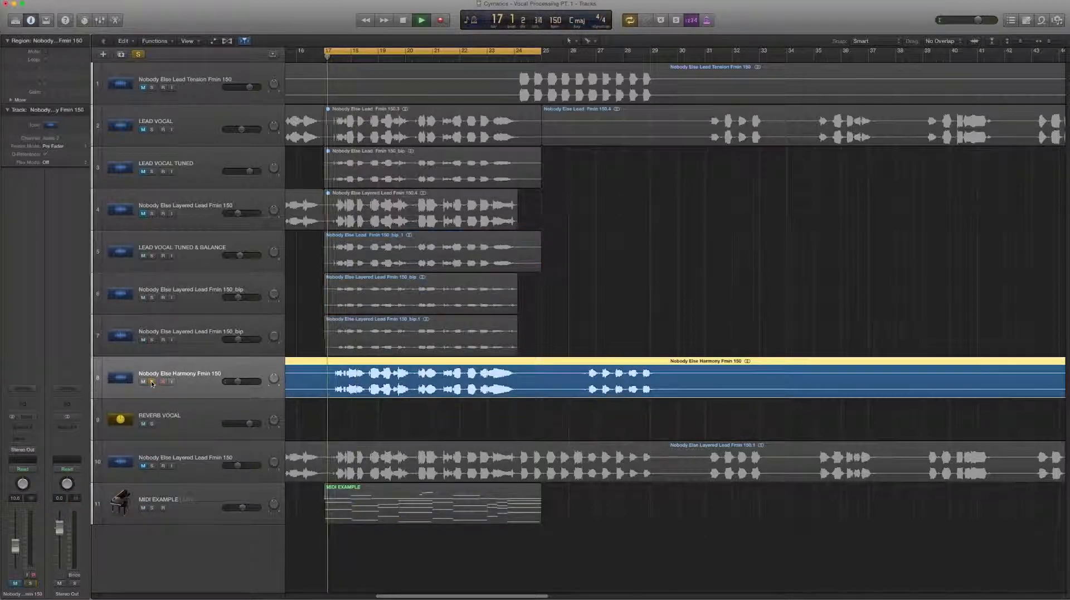
Take the harmony out of solo, play it in the mix and lower its volume to about -17 dB
{"action": "left_click", "coordinate": [151, 382]}
{"action": "left_click_drag", "start_coordinate": [242, 385], "coordinate": [235, 384]}
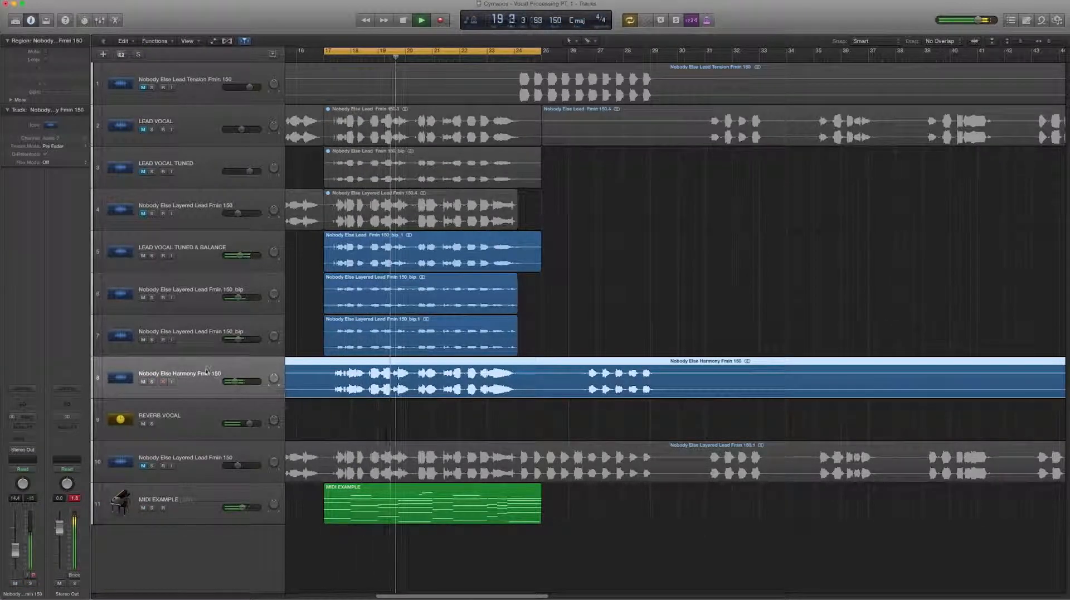
{"action": "key", "text": "space"}
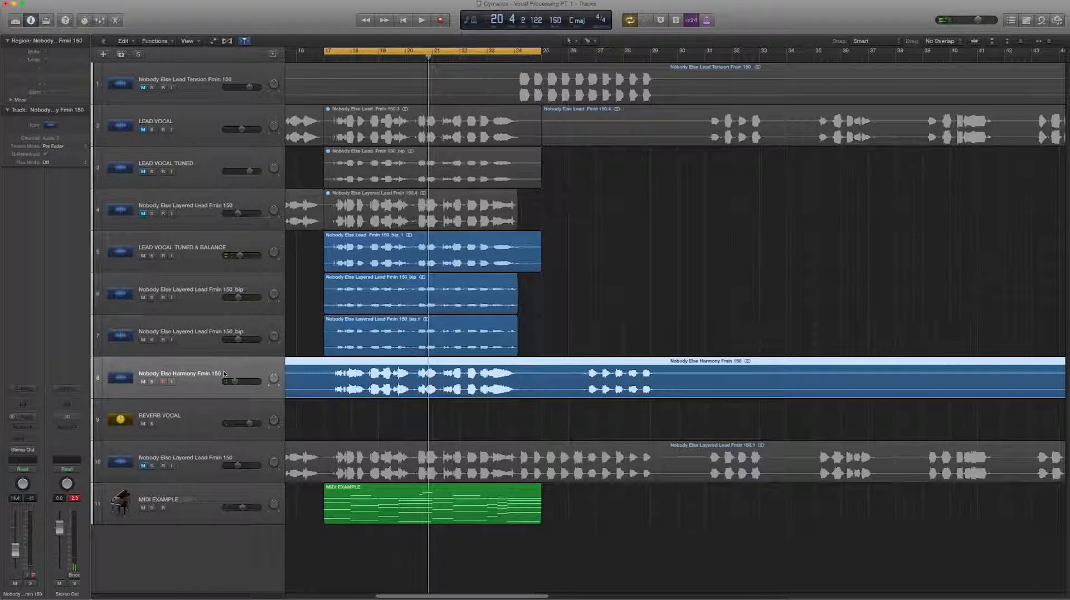
{"action": "left_click_drag", "start_coordinate": [233, 381], "coordinate": [228, 381]}
Split the harmony region at bars 17 and 25 and copy the section between them onto a new duplicate track below
{"action": "left_click", "coordinate": [326, 378], "text": "super"}
{"action": "left_click", "coordinate": [541, 380], "text": "super"}
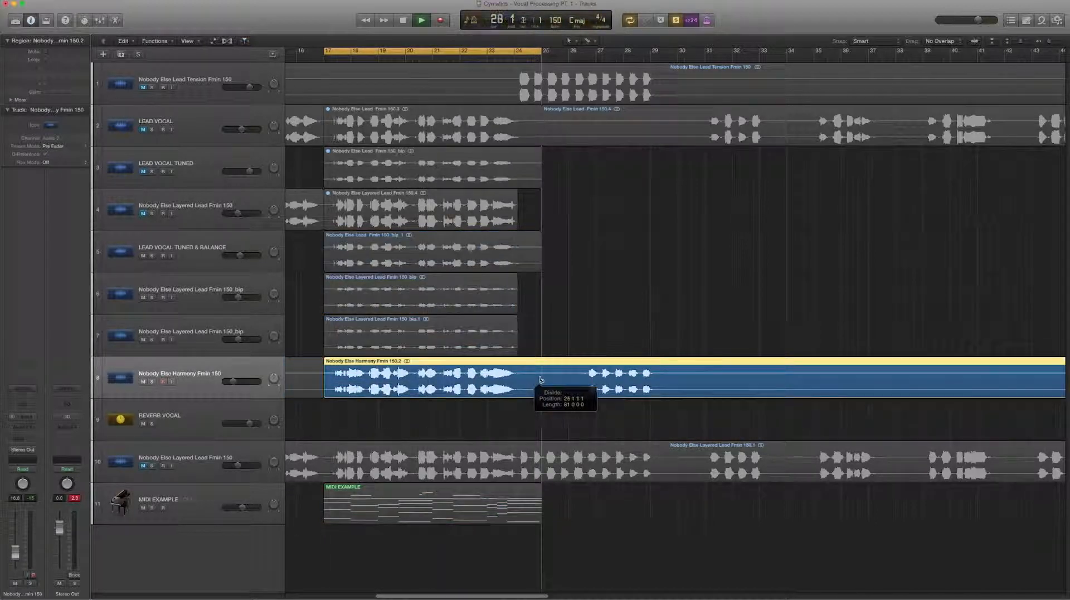
{"action": "left_click", "coordinate": [357, 385]}
{"action": "key", "text": "super+d"}
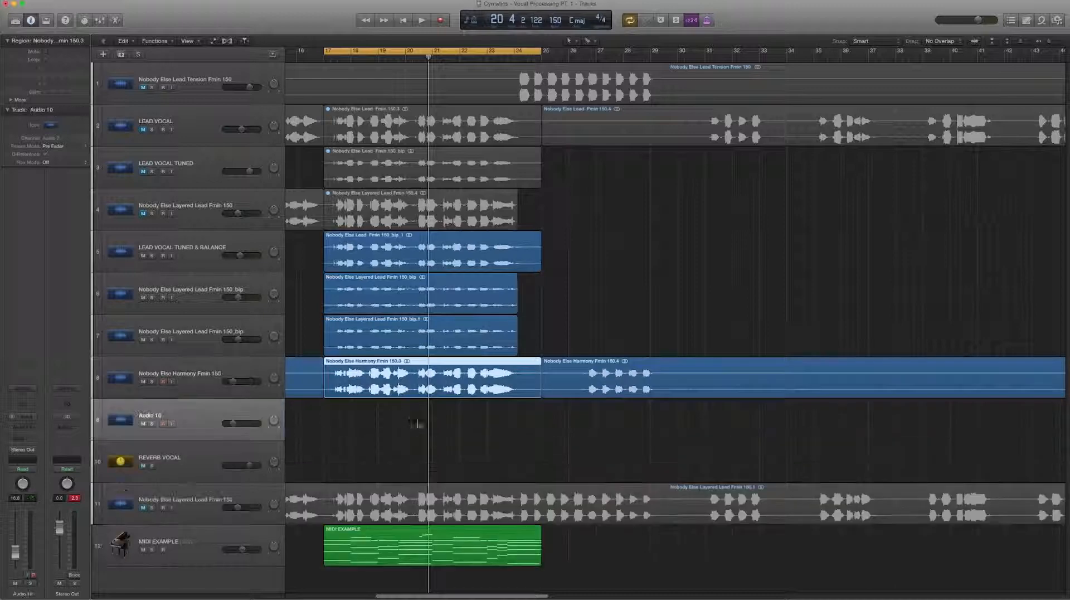
{"action": "left_click", "coordinate": [419, 424]}
{"action": "left_click_drag", "start_coordinate": [413, 399], "coordinate": [414, 425]}
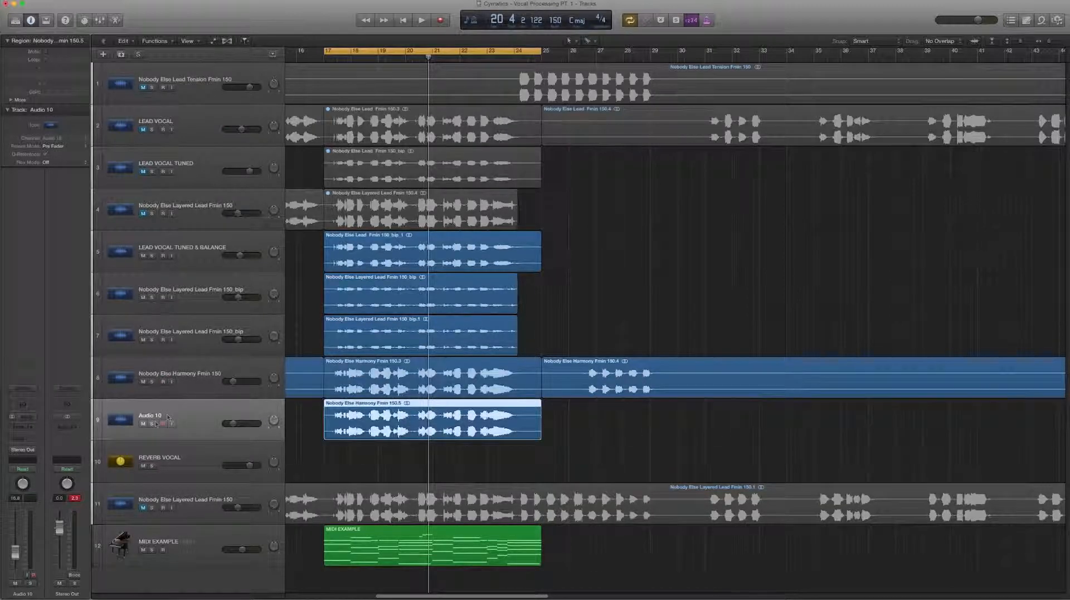
Solo the duplicate harmony track, insert Pitch Shifter on it and set the pitch to 12 semitones at 100% mix
{"action": "key", "text": "s"}
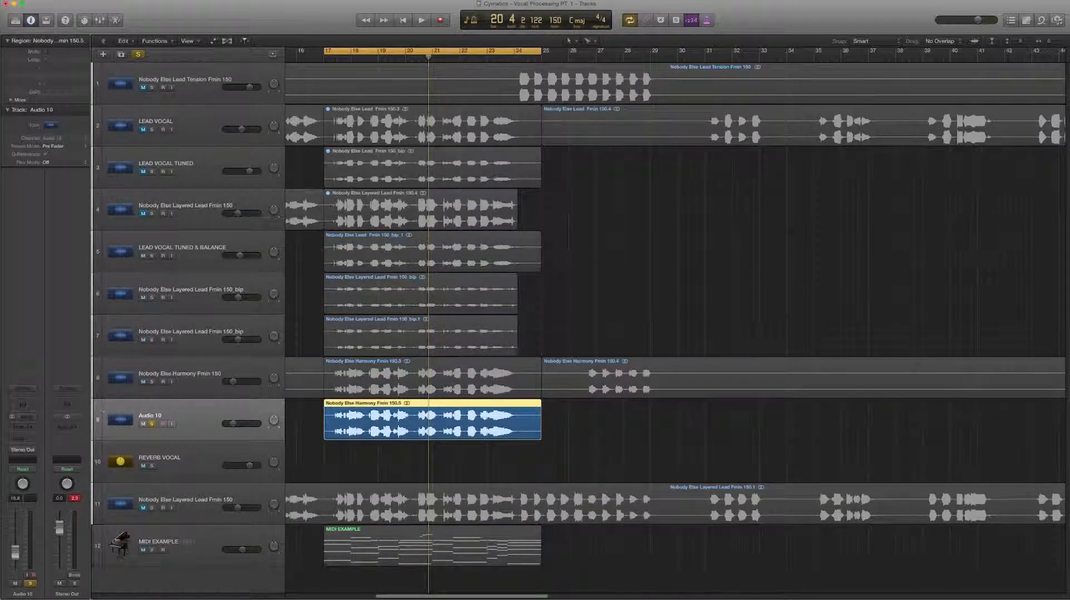
{"action": "left_click", "coordinate": [25, 428]}
{"action": "mouse_move", "coordinate": [33, 496]}
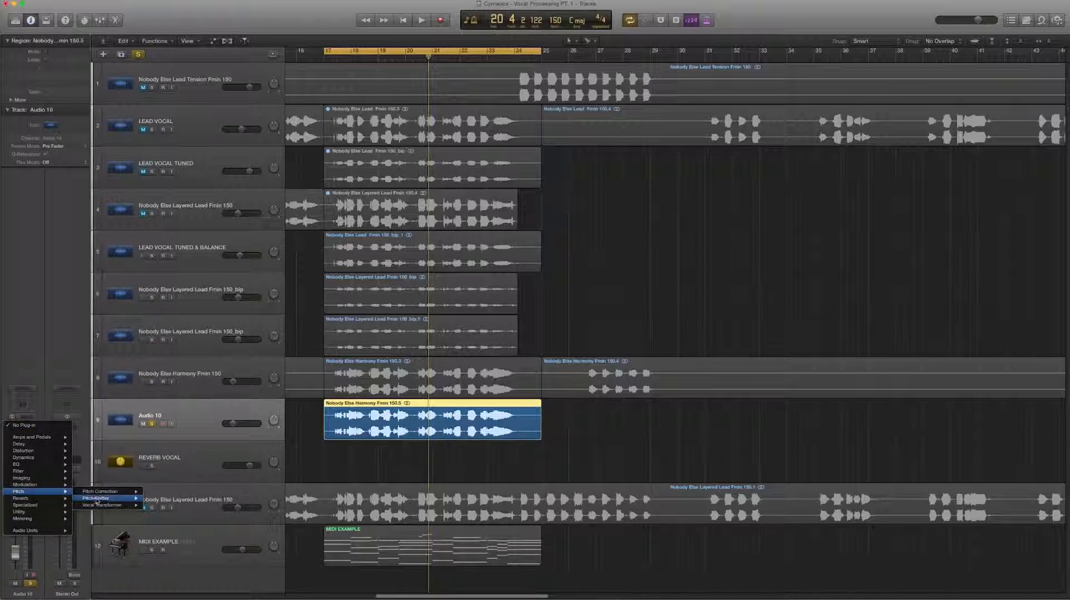
{"action": "left_click", "coordinate": [83, 501]}
{"action": "left_click_drag", "start_coordinate": [134, 111], "coordinate": [134, 72]}
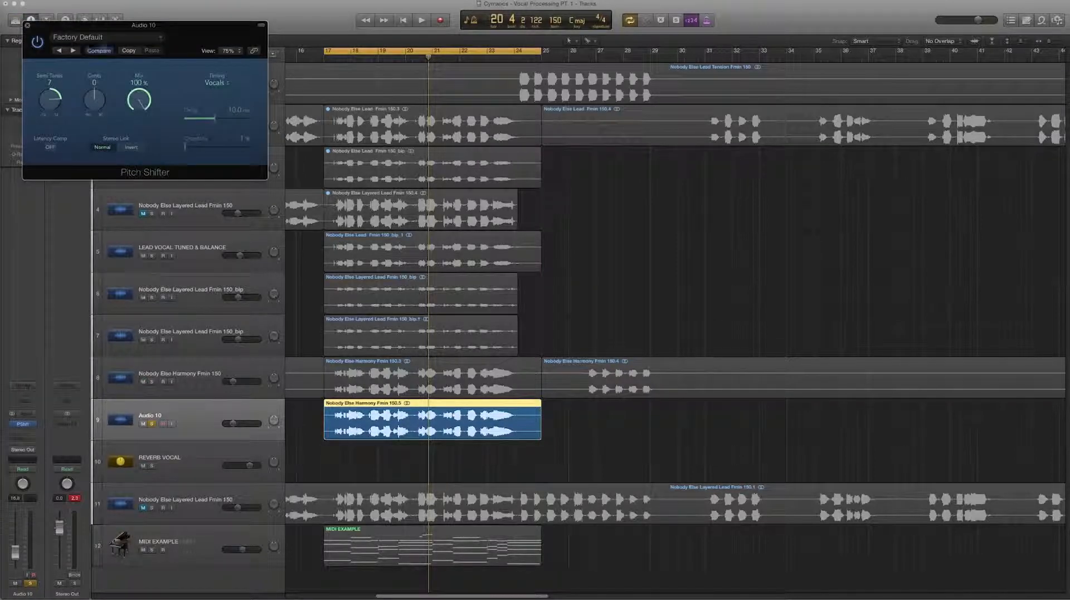
{"action": "left_click_drag", "start_coordinate": [192, 45], "coordinate": [748, 178]}
Audition the pitch-shifted harmony copy on its own and raise its track volume slightly
{"action": "key", "text": "space"}
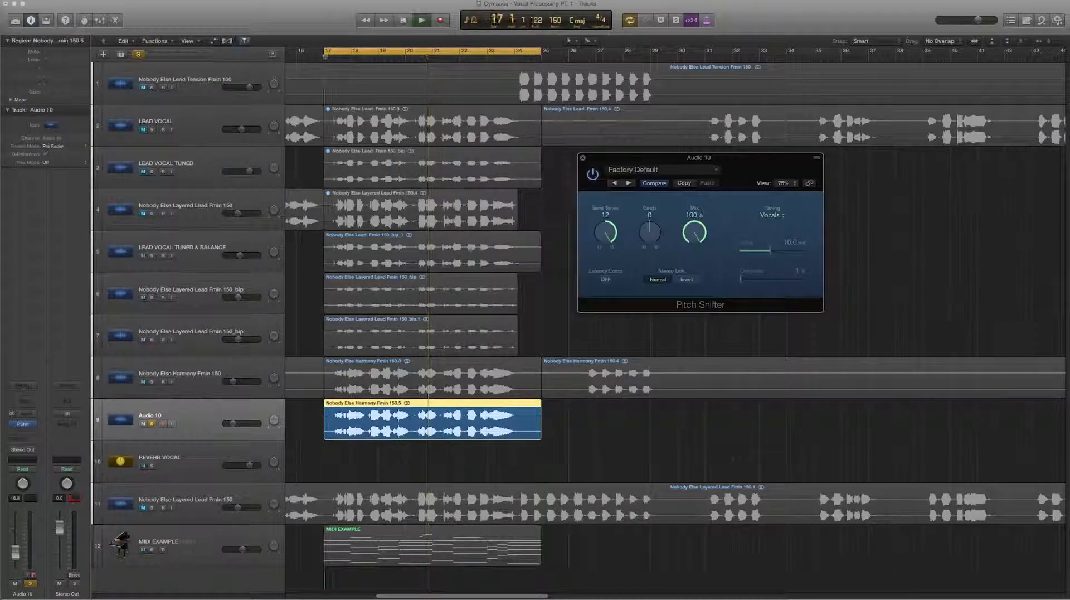
{"action": "left_click", "coordinate": [237, 424]}
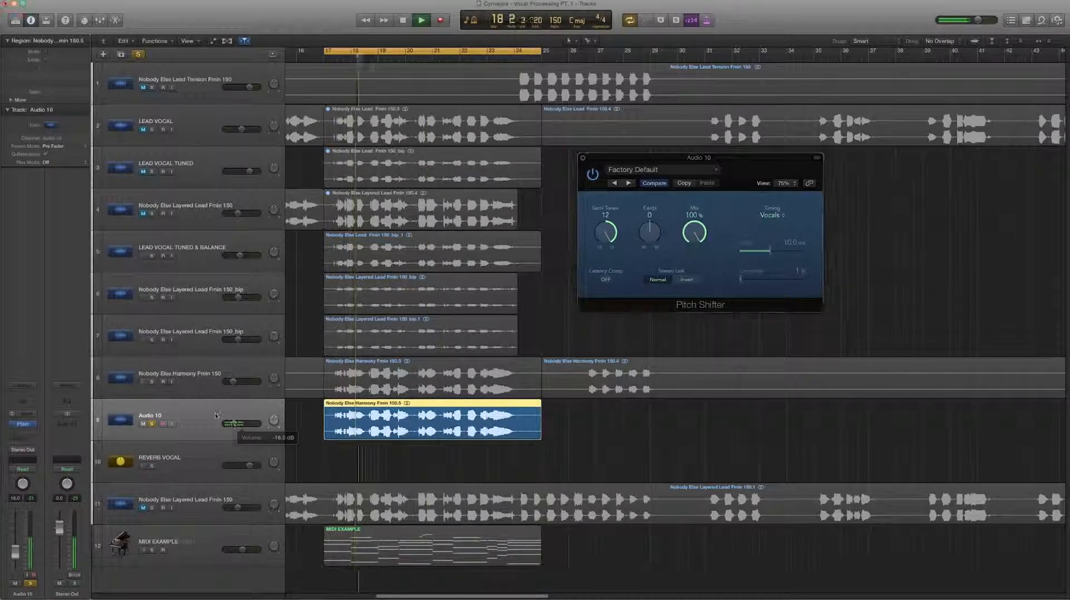
{"action": "key", "text": "space"}
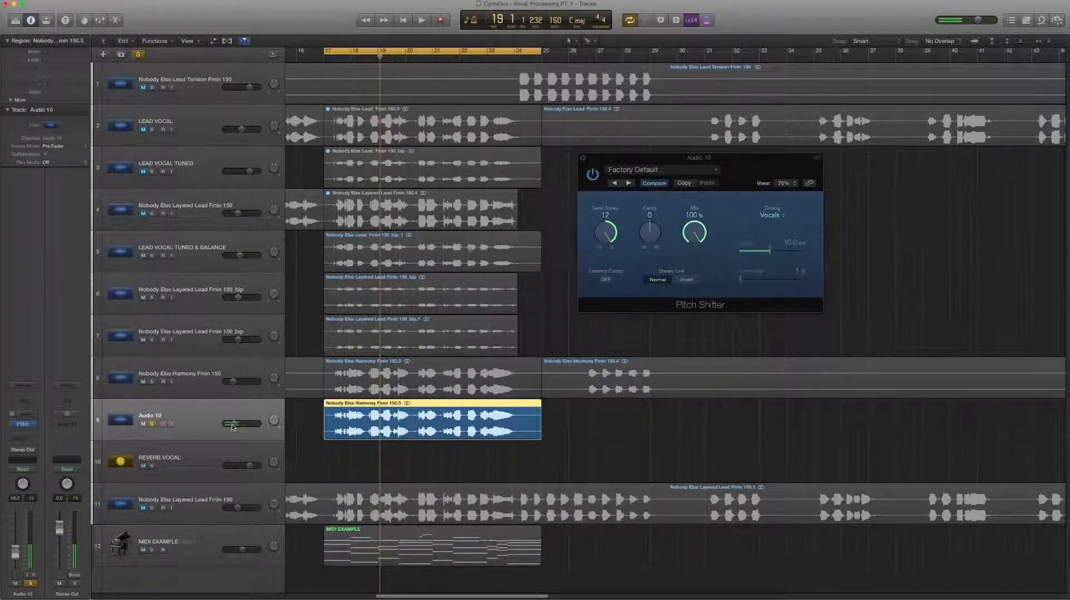
{"action": "left_click_drag", "start_coordinate": [232, 427], "coordinate": [235, 424]}
Take the pitch-shifted harmony copy out of solo and select its track
{"action": "left_click", "coordinate": [188, 385]}
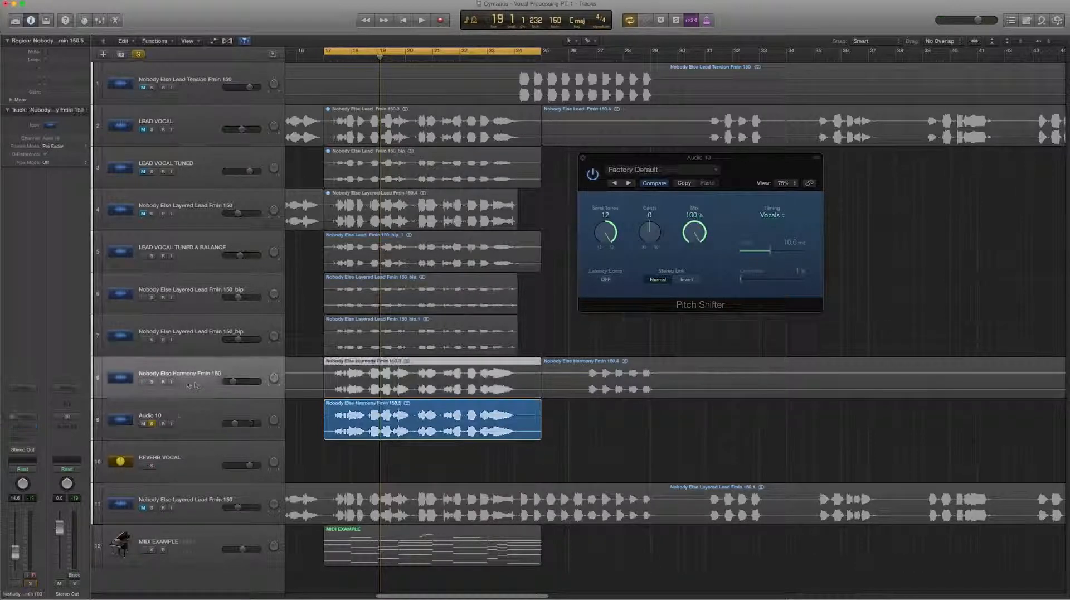
{"action": "left_click", "coordinate": [152, 424]}
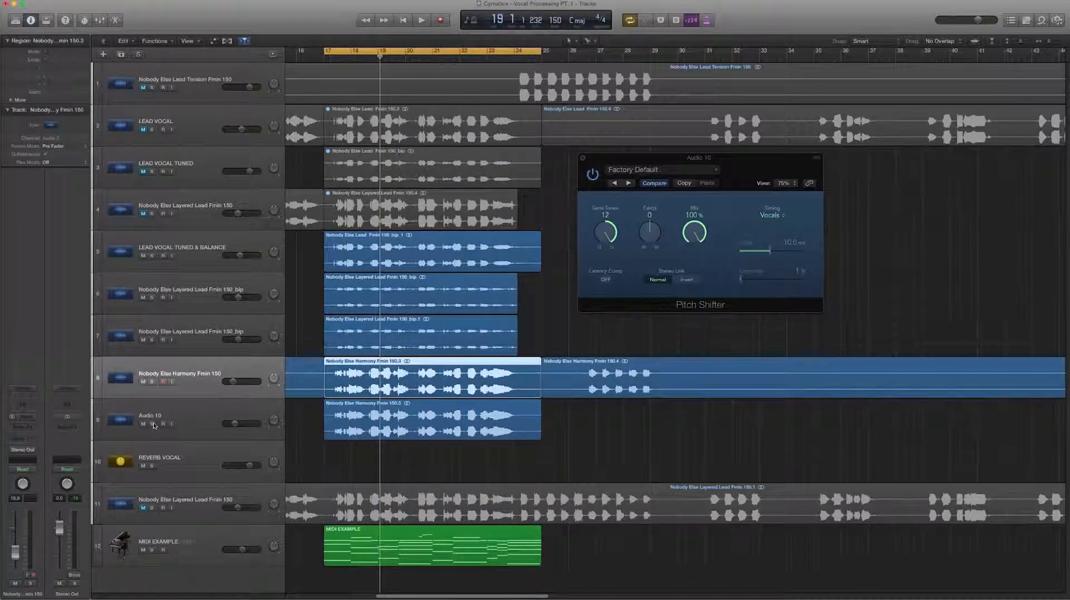
{"action": "left_click", "coordinate": [203, 422]}
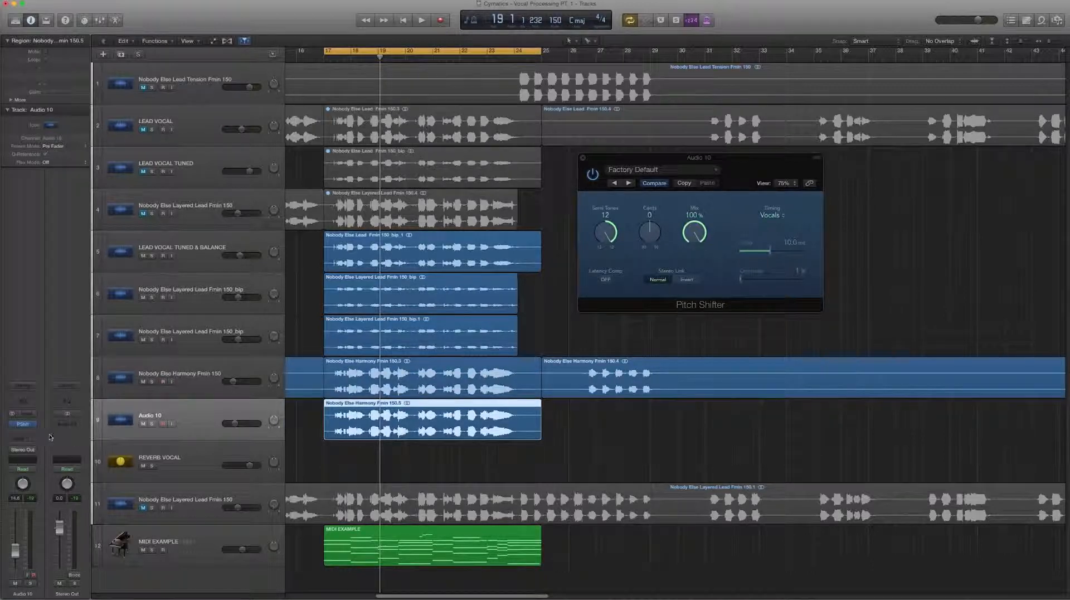
Insert Space Designer after Pitch Shifter on the octave-up harmony copy and place its window clear of the track headers
{"action": "left_click", "coordinate": [25, 433]}
{"action": "mouse_move", "coordinate": [49, 505]}
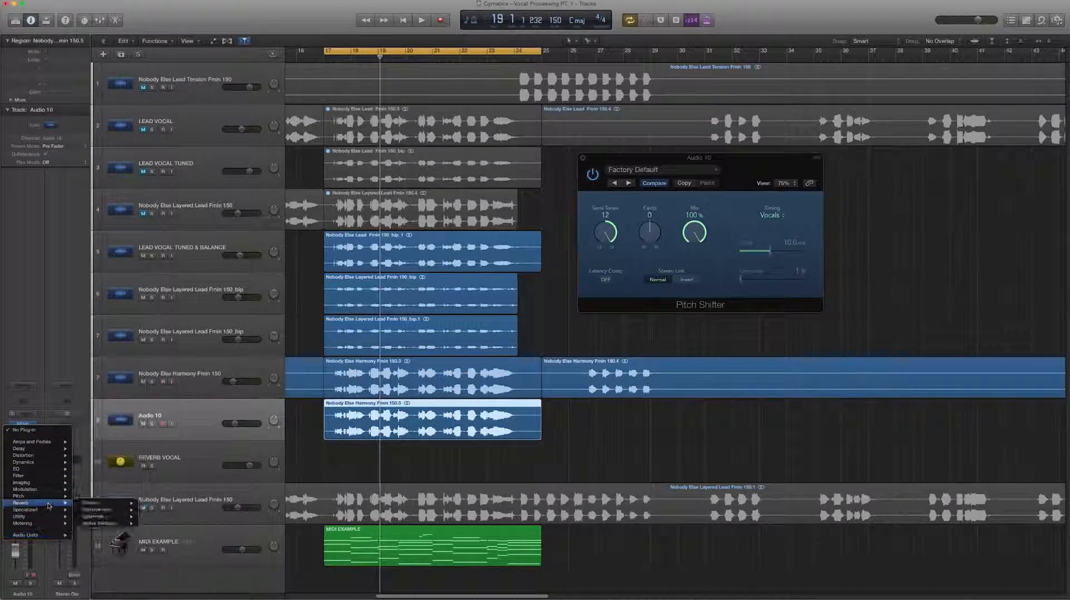
{"action": "left_click", "coordinate": [151, 524]}
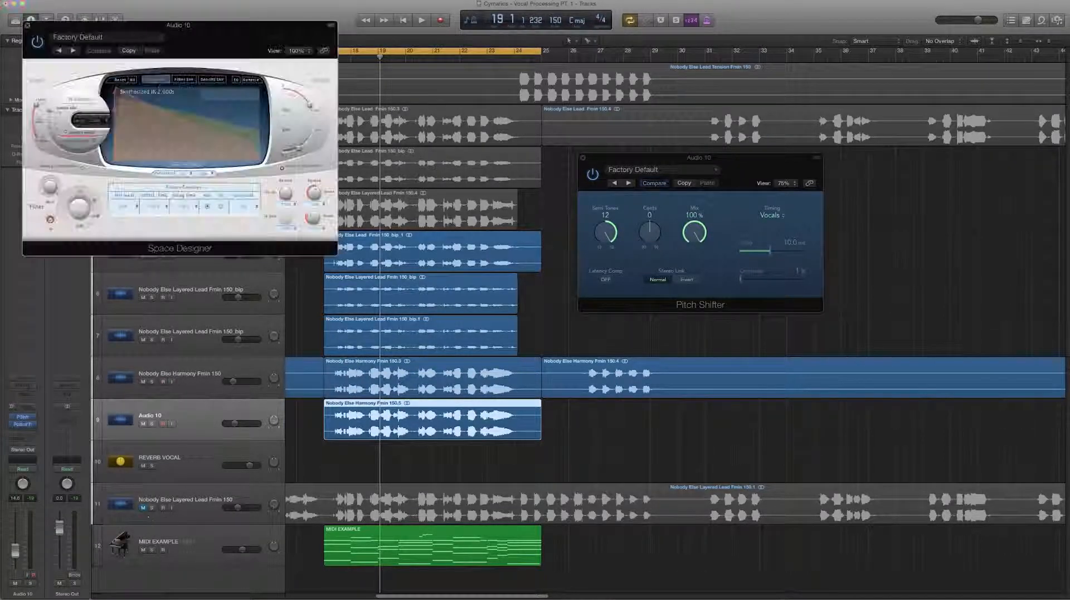
{"action": "left_click_drag", "start_coordinate": [229, 38], "coordinate": [732, 214]}
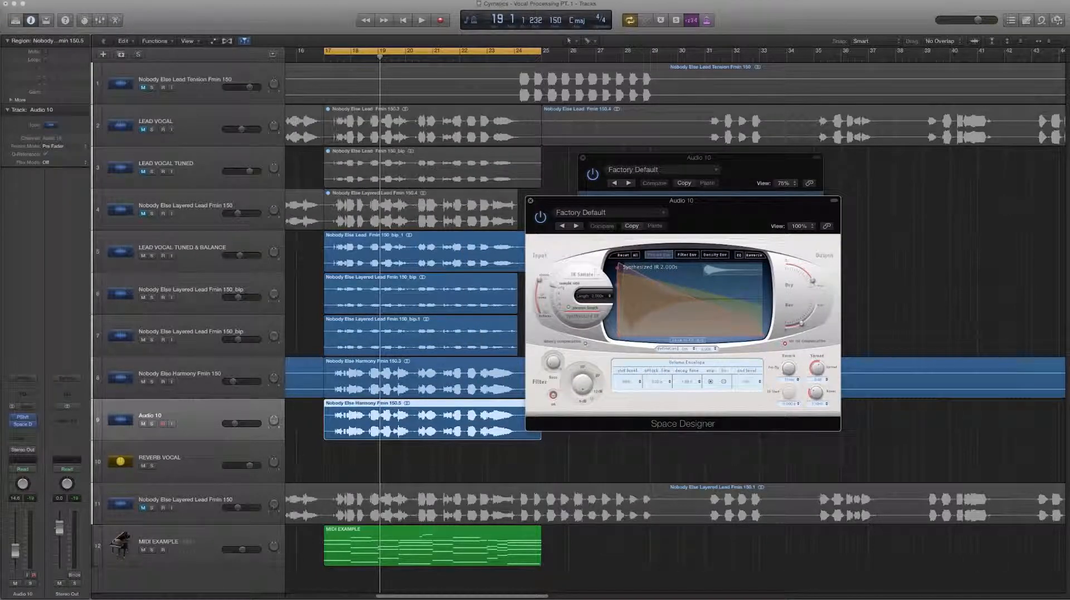
Audition the octave-up harmony copy in solo, adjust Space Designer's dry and reverb output levels, lower the track volume, and return to the full mix
{"action": "left_click", "coordinate": [153, 425]}
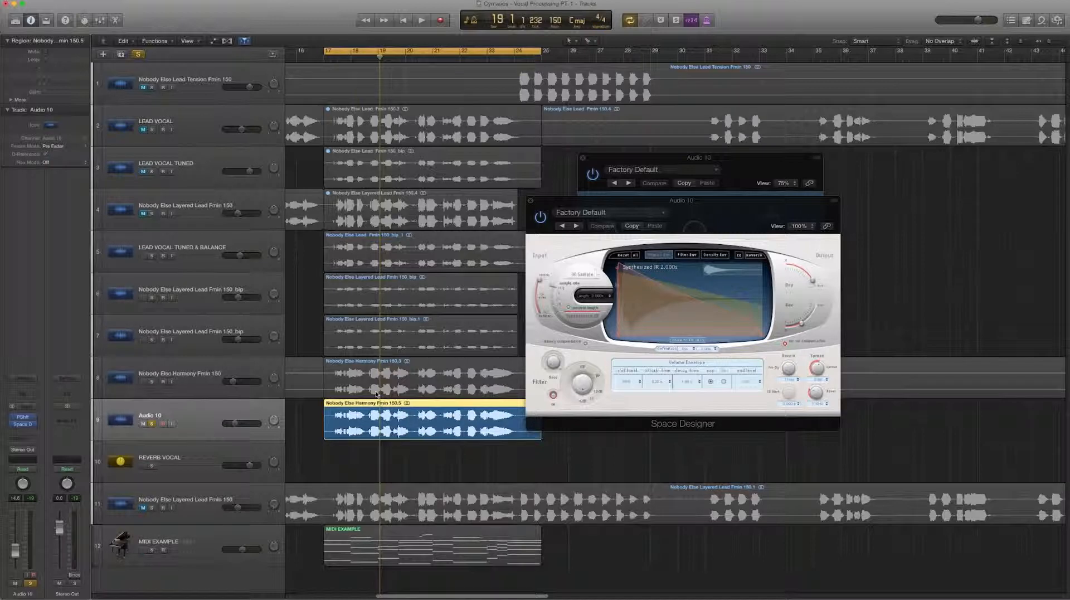
{"action": "key", "text": "space"}
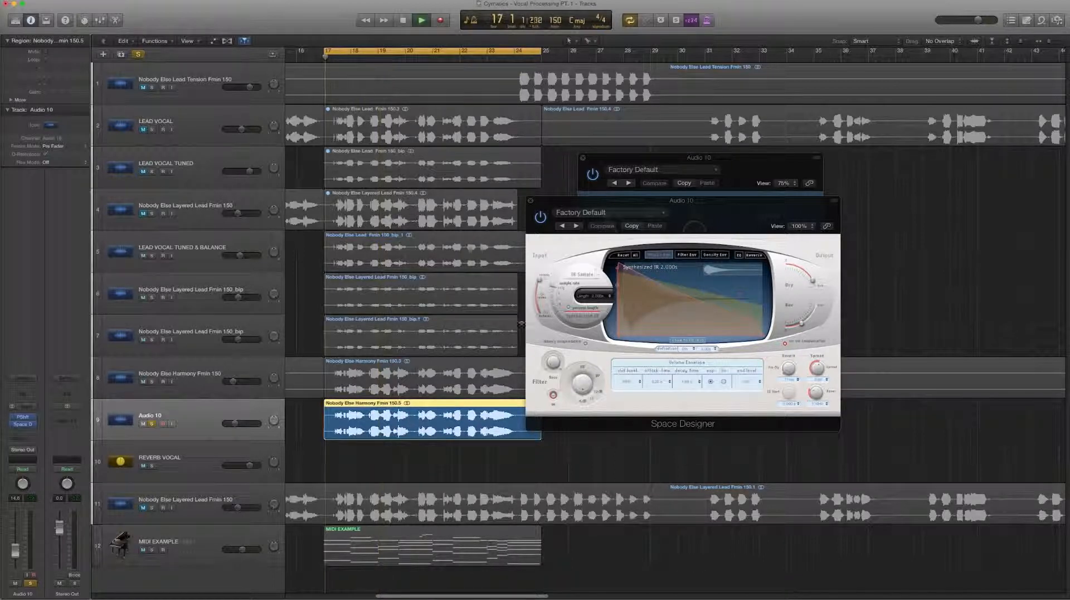
{"action": "left_click", "coordinate": [824, 299]}
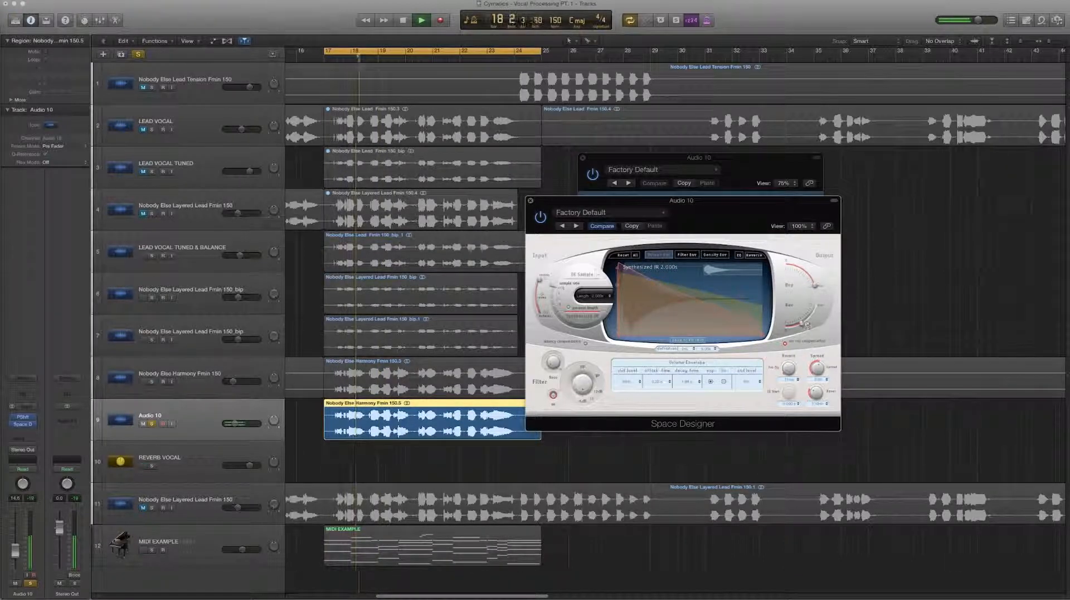
{"action": "left_click_drag", "start_coordinate": [800, 321], "coordinate": [799, 328]}
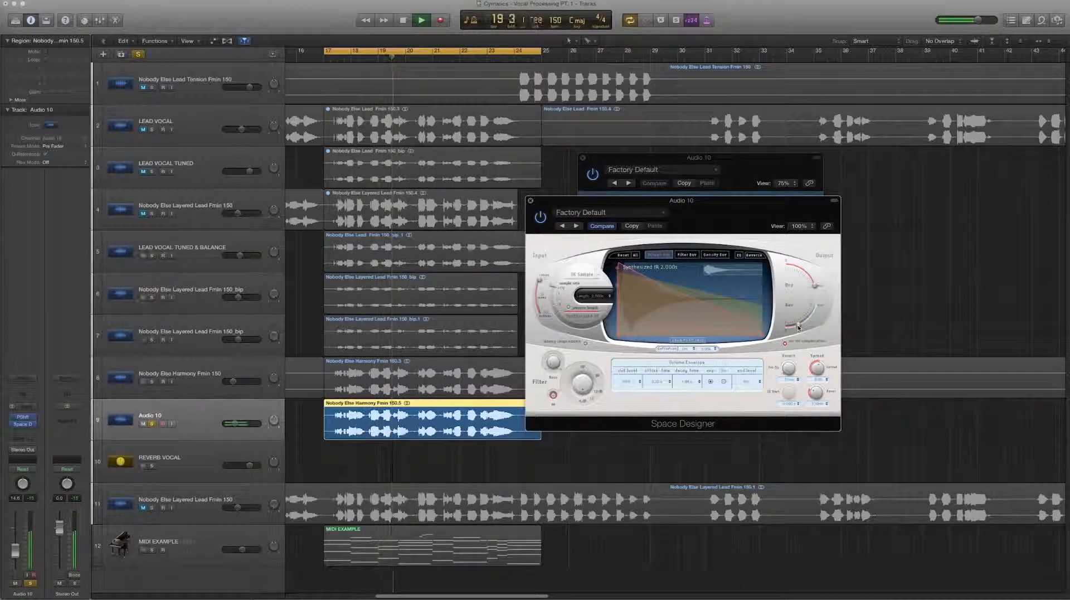
{"action": "mouse_move", "coordinate": [242, 430]}
{"action": "left_click_drag", "start_coordinate": [234, 424], "coordinate": [228, 423]}
{"action": "key", "text": "s"}
{"action": "key", "text": "space"}
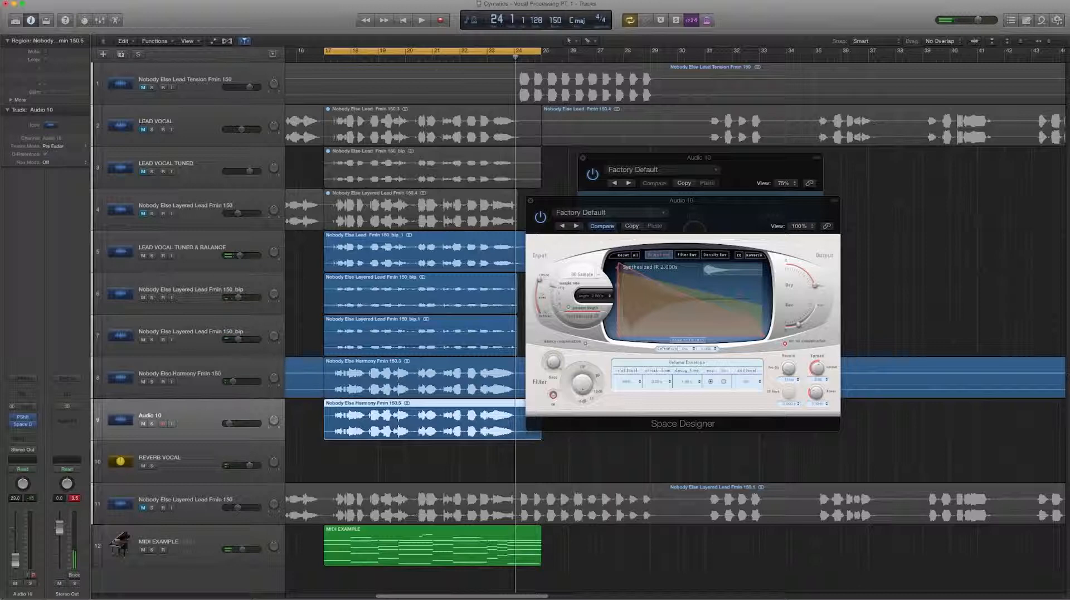
Close the Space Designer and Pitch Shifter windows and play the full mix while checking the track levels in the mixer
{"action": "left_click", "coordinate": [100, 20]}
{"action": "left_click", "coordinate": [530, 200]}
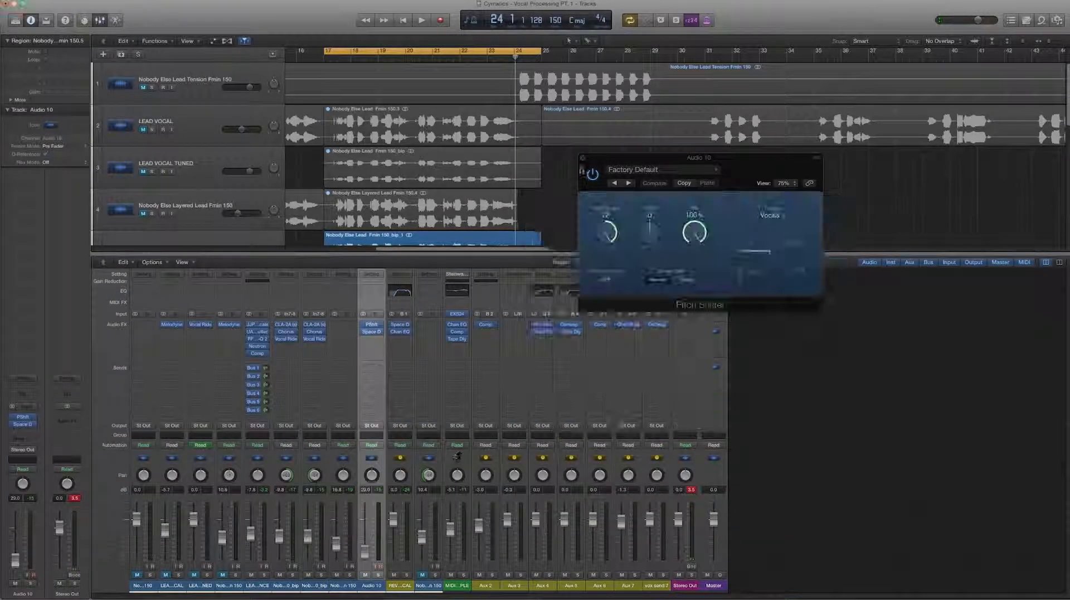
{"action": "left_click", "coordinate": [584, 158]}
{"action": "scroll", "coordinate": [526, 217], "scroll_direction": "down", "scroll_amount": 3}
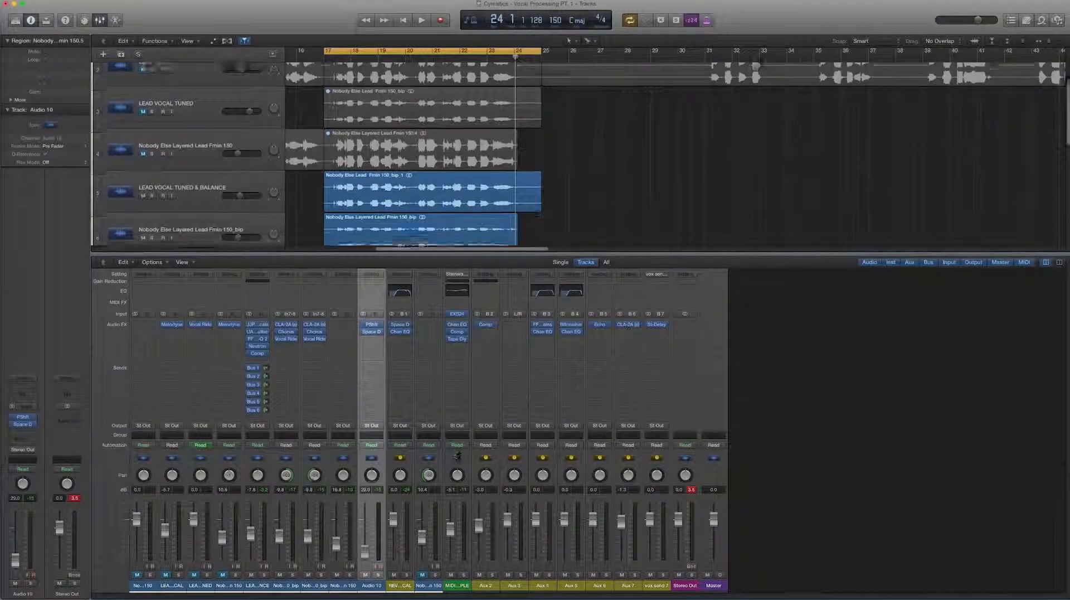
{"action": "scroll", "coordinate": [478, 226], "scroll_direction": "down", "scroll_amount": 5}
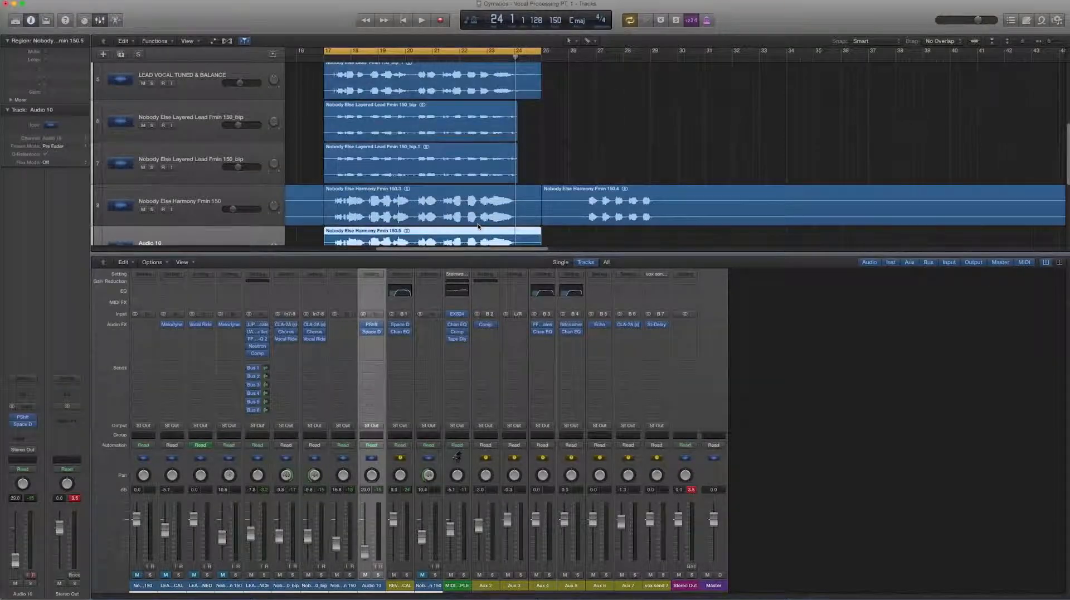
{"action": "scroll", "coordinate": [478, 226], "scroll_direction": "down", "scroll_amount": 3}
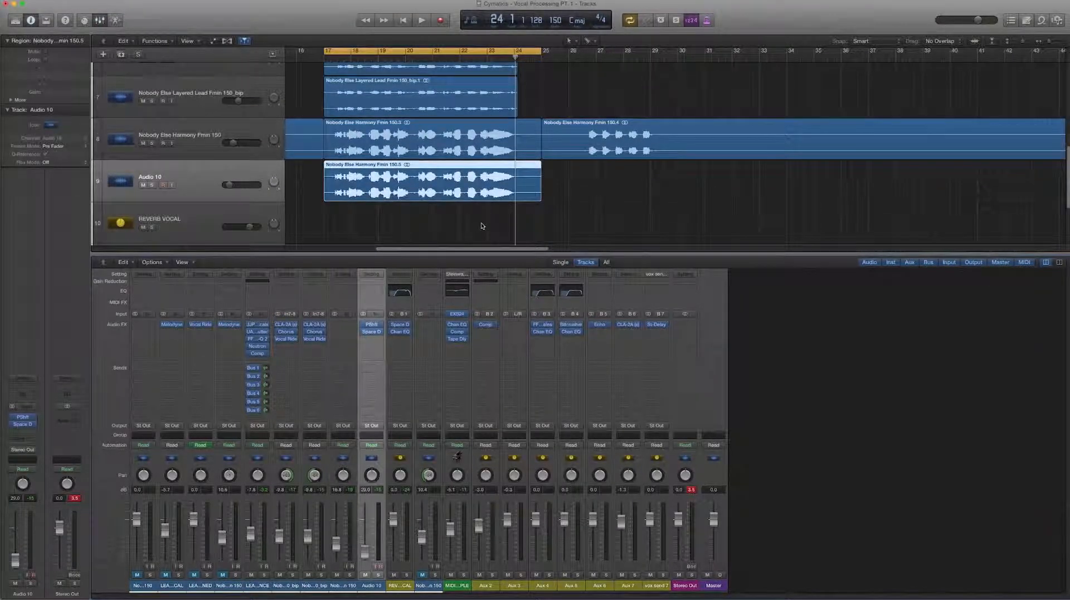
{"action": "scroll", "coordinate": [484, 223], "scroll_direction": "down", "scroll_amount": 1}
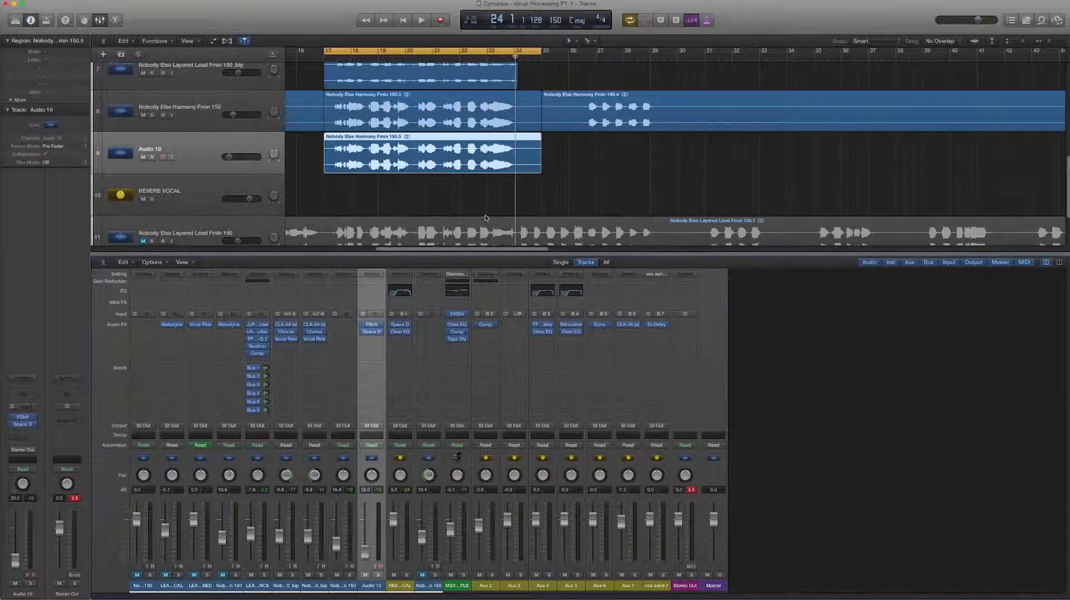
{"action": "key", "text": "space"}
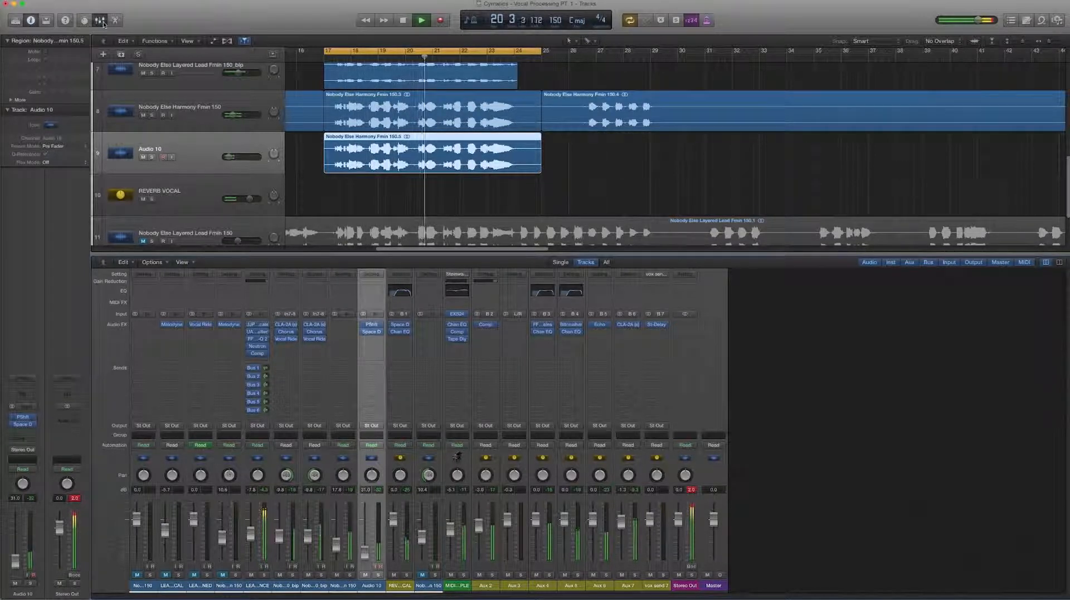
{"action": "key", "text": "x"}
Solo the original harmony track and insert Pitch Correction on it
{"action": "left_click", "coordinate": [152, 382]}
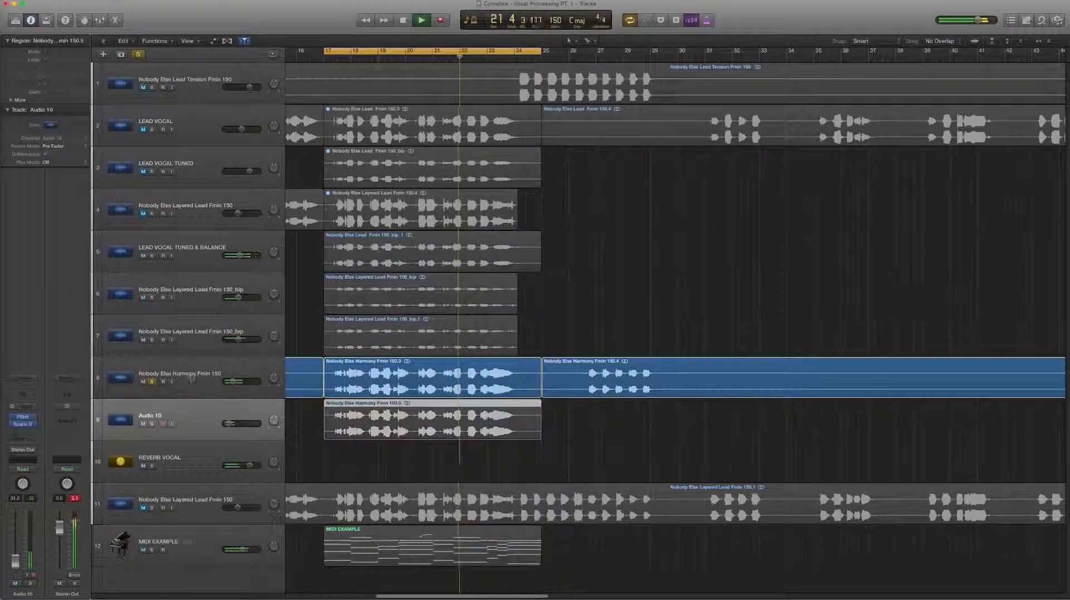
{"action": "left_click", "coordinate": [133, 385]}
{"action": "key", "text": "space"}
{"action": "left_click", "coordinate": [23, 426]}
{"action": "mouse_move", "coordinate": [33, 493]}
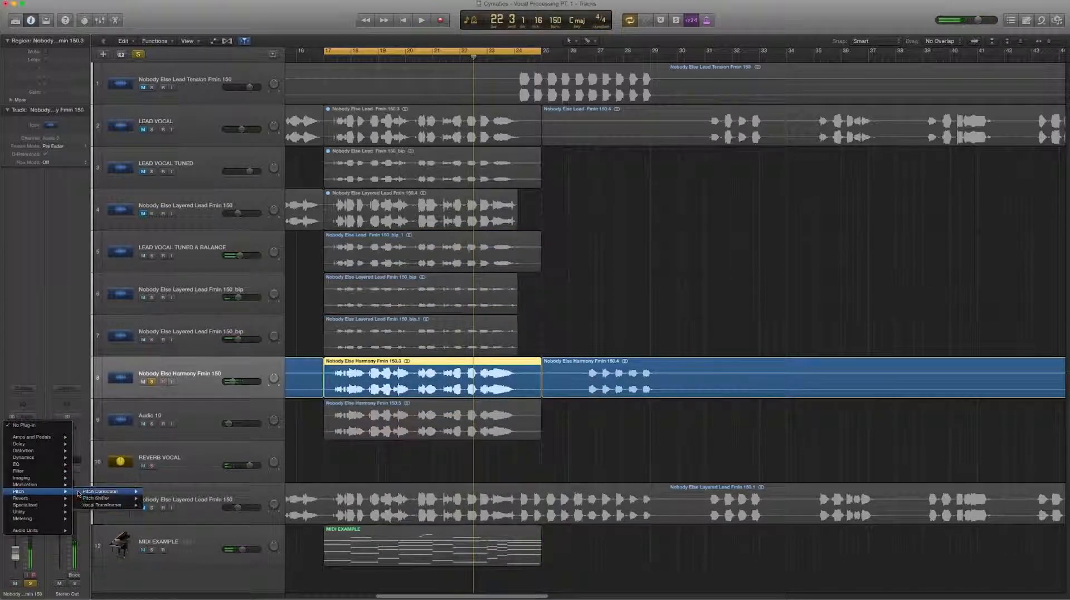
{"action": "left_click", "coordinate": [92, 494]}
Set the harmony's Pitch Correction response to about 40 ms and exclude the notes C, E and B while listening
{"action": "key", "text": "space"}
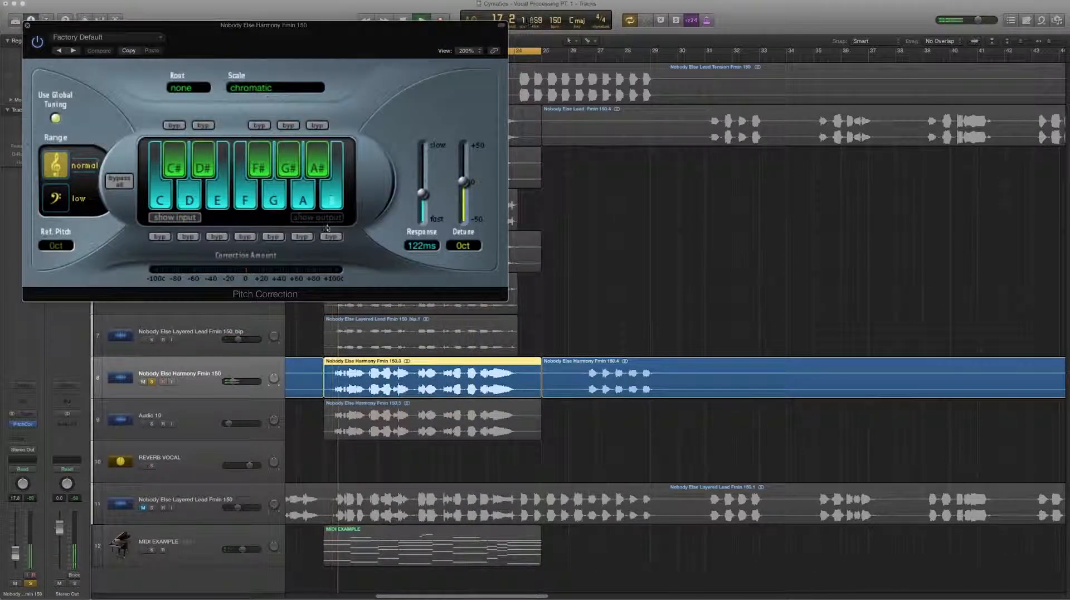
{"action": "left_click_drag", "start_coordinate": [424, 194], "coordinate": [424, 208]}
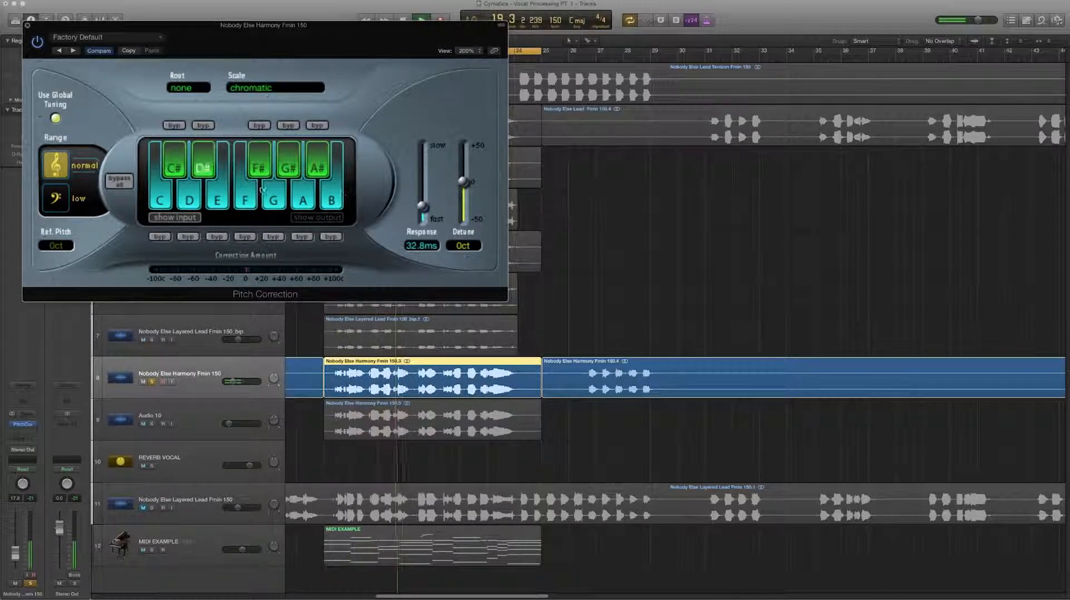
{"action": "left_click", "coordinate": [160, 193]}
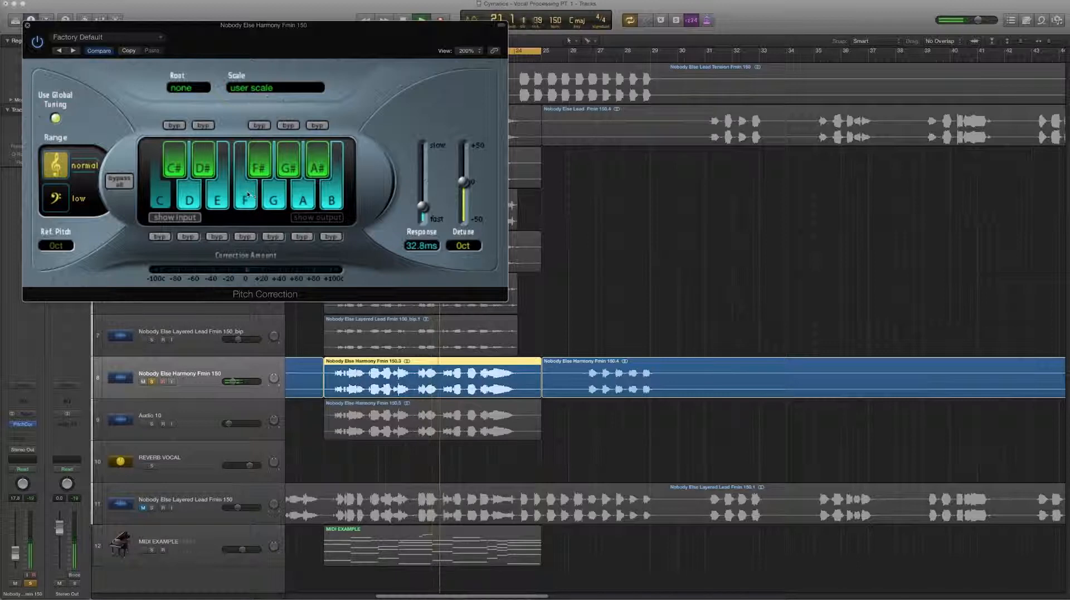
{"action": "left_click", "coordinate": [226, 198]}
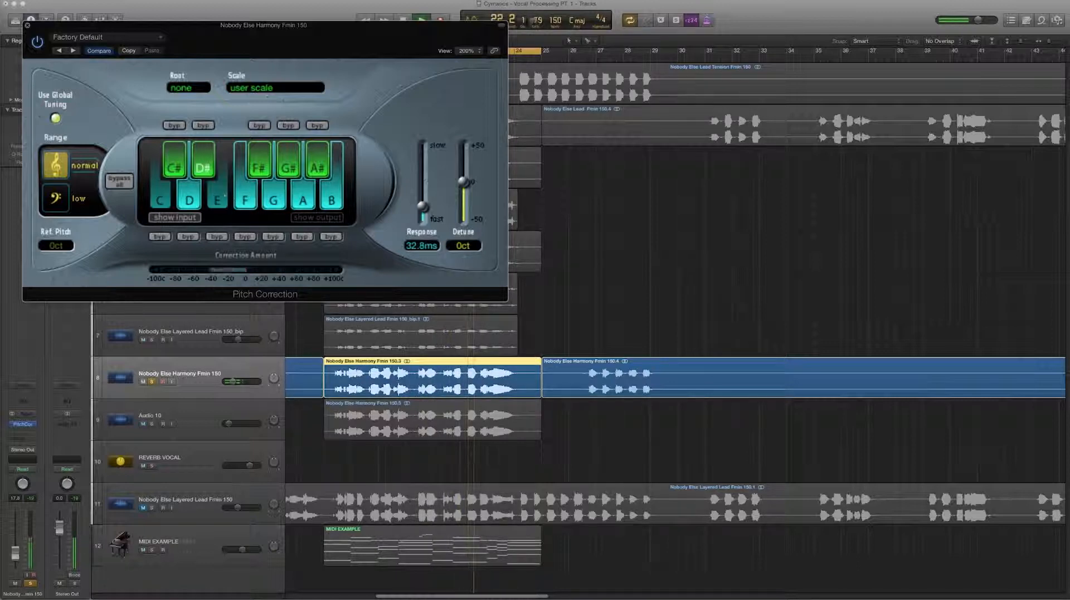
{"action": "left_click_drag", "start_coordinate": [424, 206], "coordinate": [423, 204]}
{"action": "left_click", "coordinate": [332, 196]}
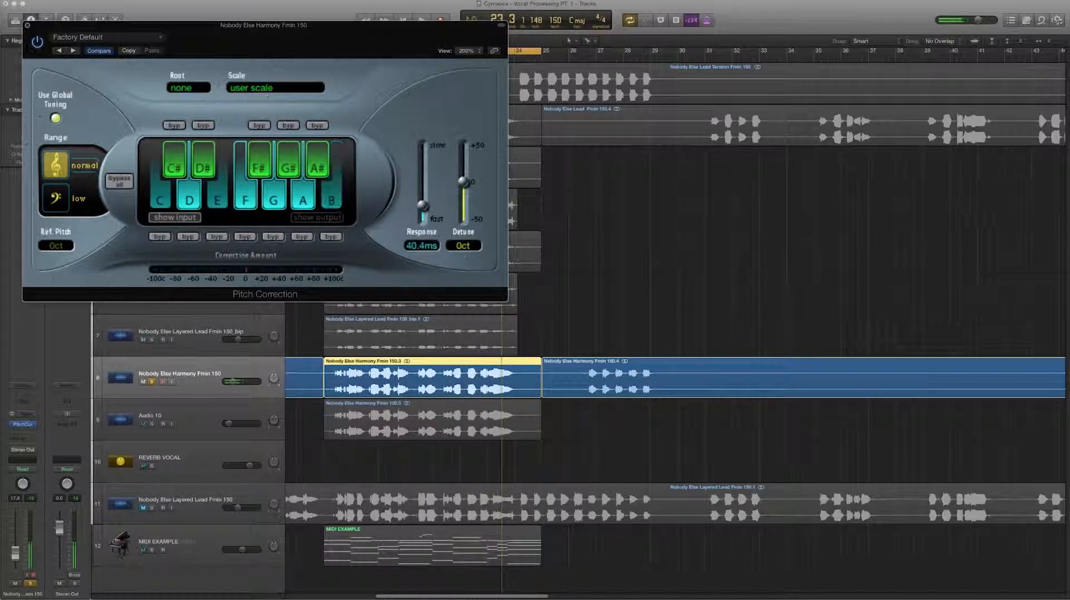
{"action": "left_click", "coordinate": [26, 25]}
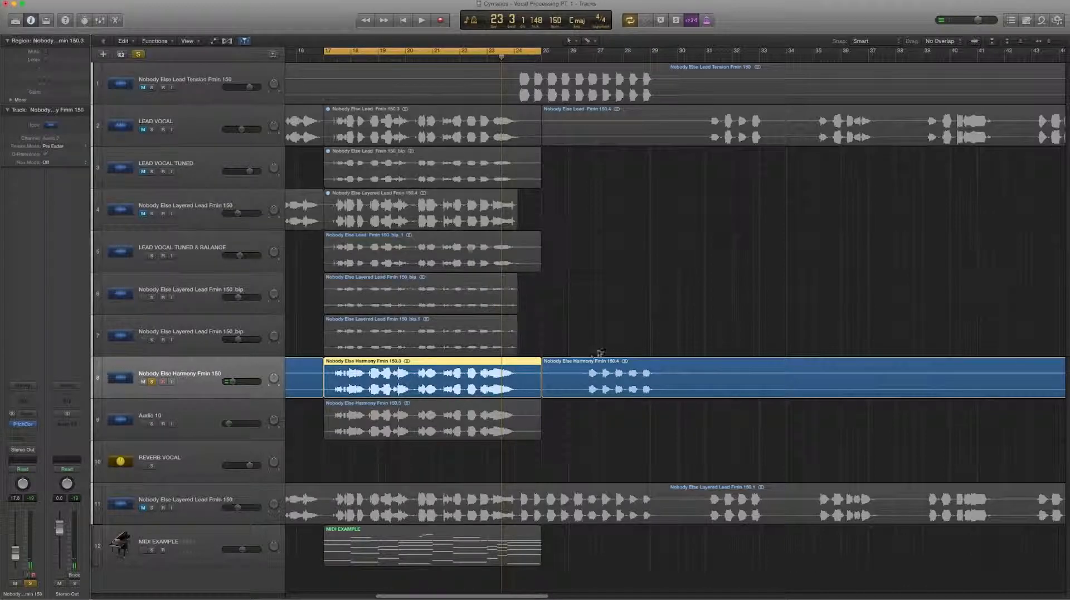
Take the harmony track out of solo and lower its volume to about -23 dB while playing the full mix
{"action": "left_click", "coordinate": [597, 304]}
{"action": "left_click", "coordinate": [152, 382]}
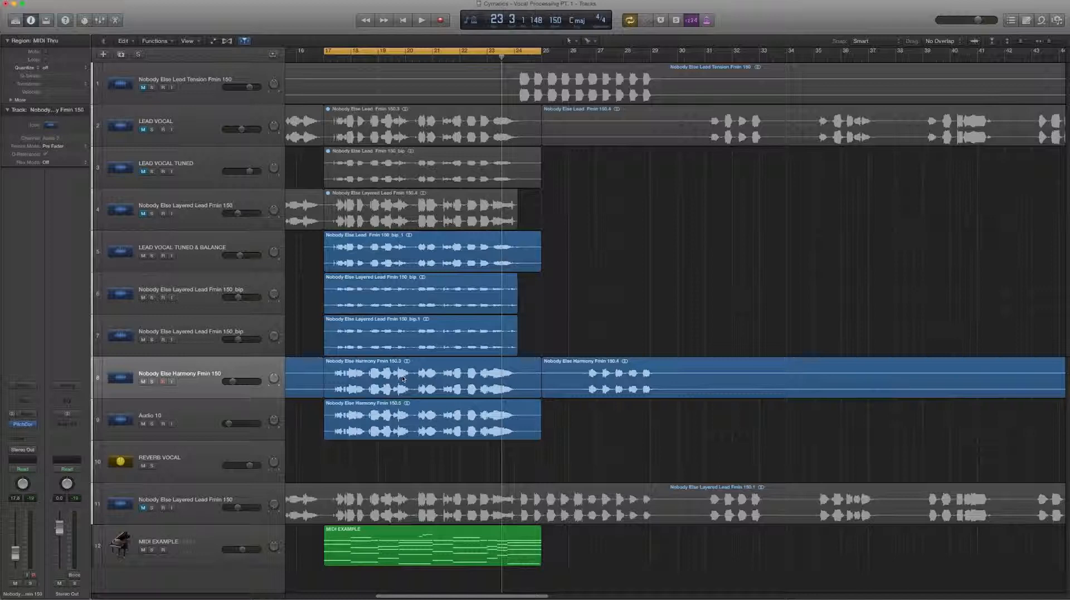
{"action": "left_click", "coordinate": [420, 322]}
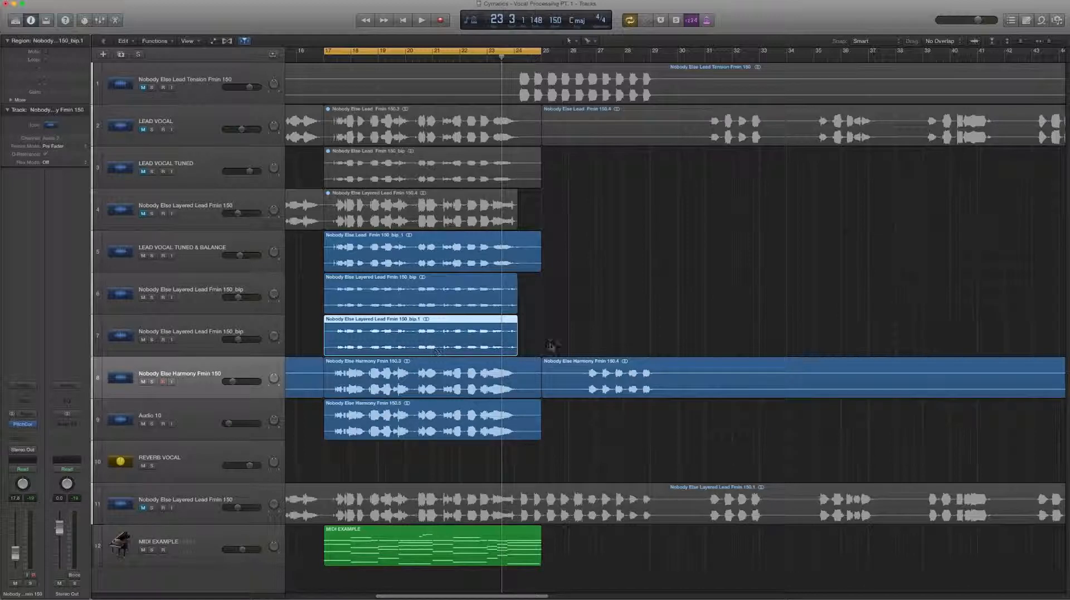
{"action": "left_click", "coordinate": [322, 351]}
{"action": "left_click", "coordinate": [212, 377]}
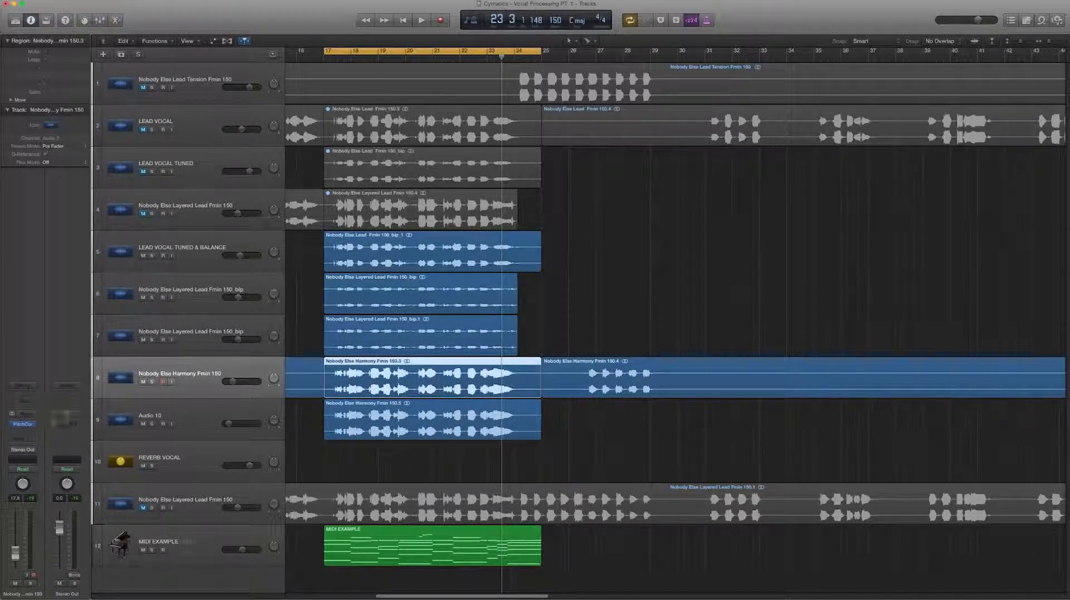
{"action": "key", "text": "space"}
{"action": "mouse_move", "coordinate": [240, 390]}
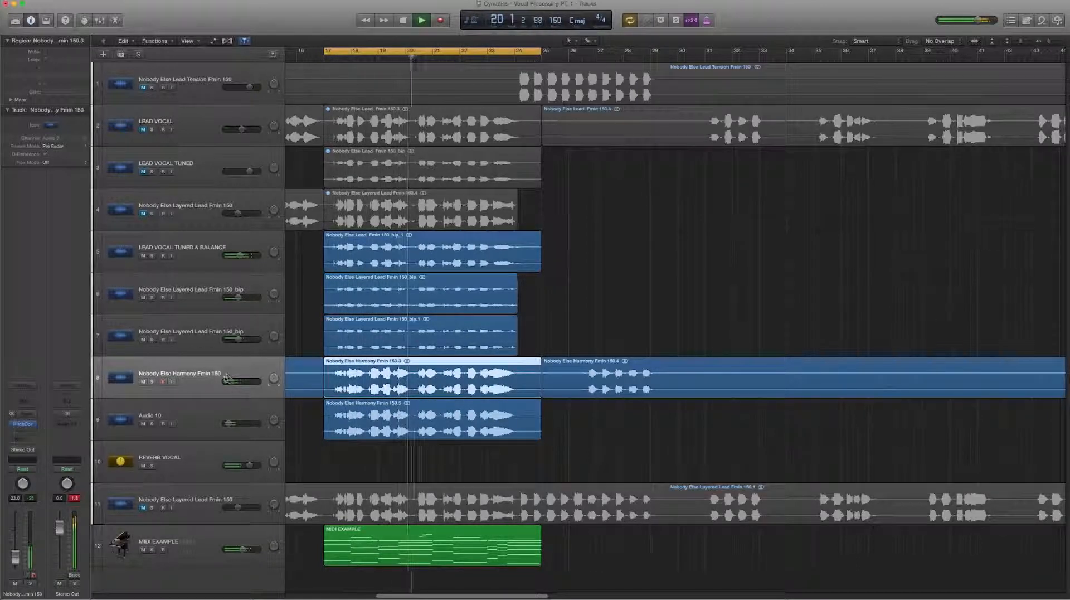
Insert Direction Mixer on the harmony track, set its spread to 0.00, and raise the track volume to about -21 dB
{"action": "left_click", "coordinate": [37, 432]}
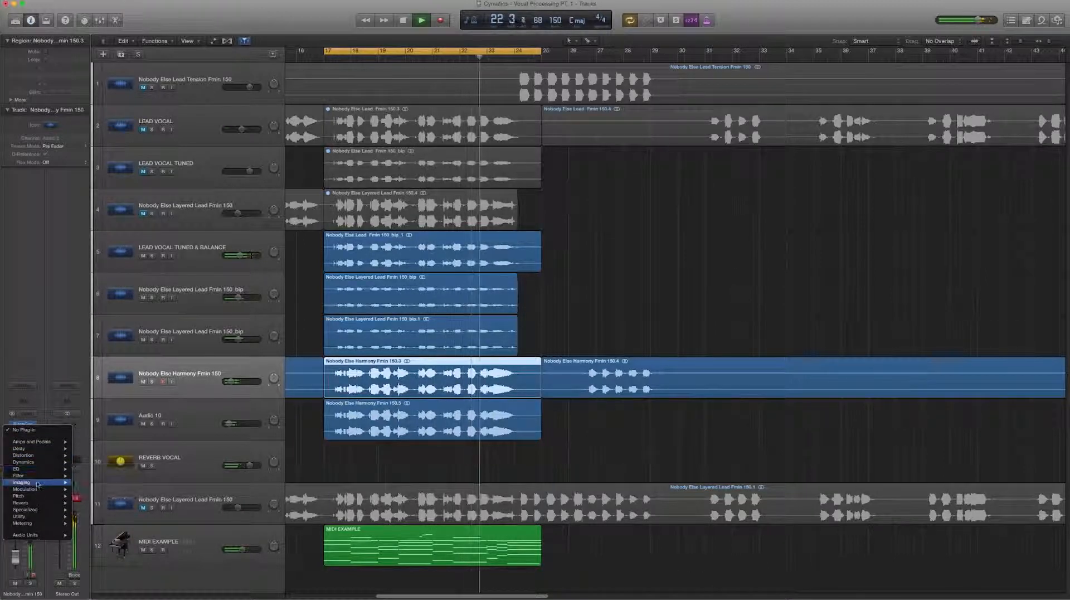
{"action": "mouse_move", "coordinate": [44, 482]}
{"action": "left_click", "coordinate": [176, 489]}
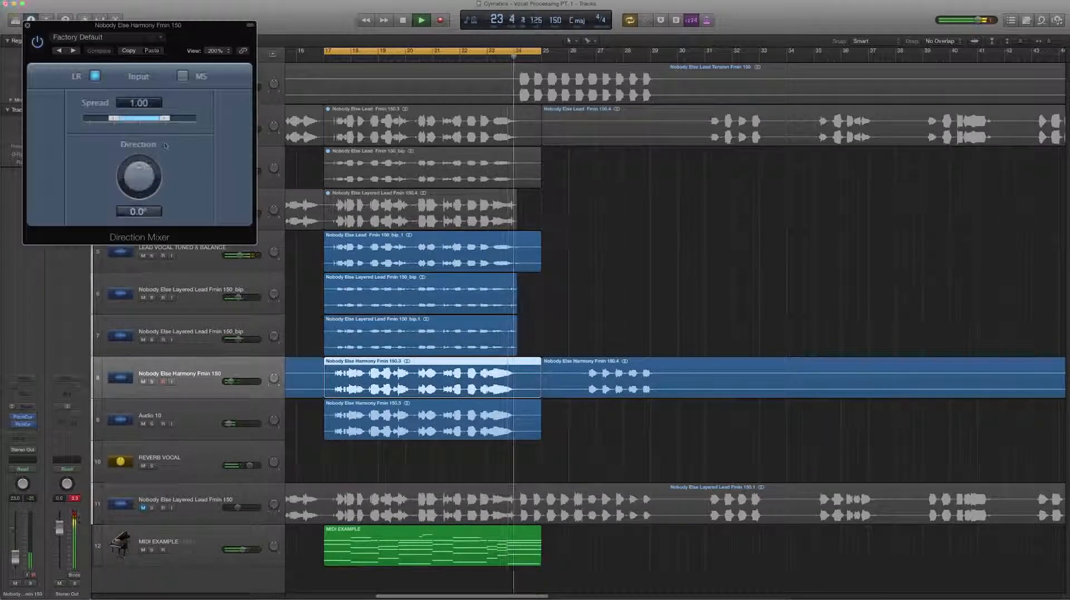
{"action": "left_click_drag", "start_coordinate": [176, 117], "coordinate": [128, 119]}
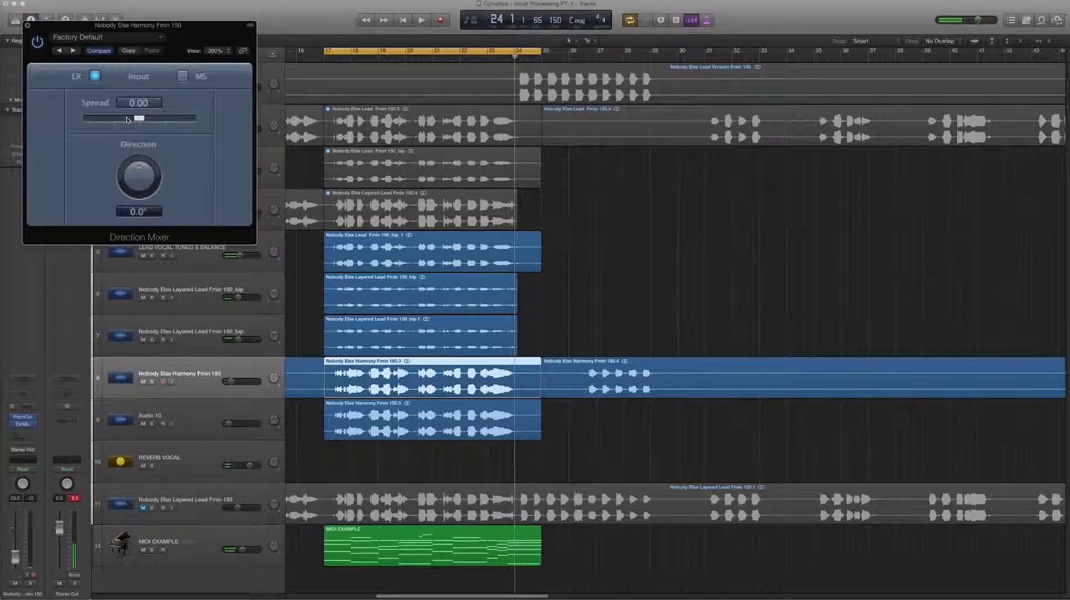
{"action": "key", "text": "space"}
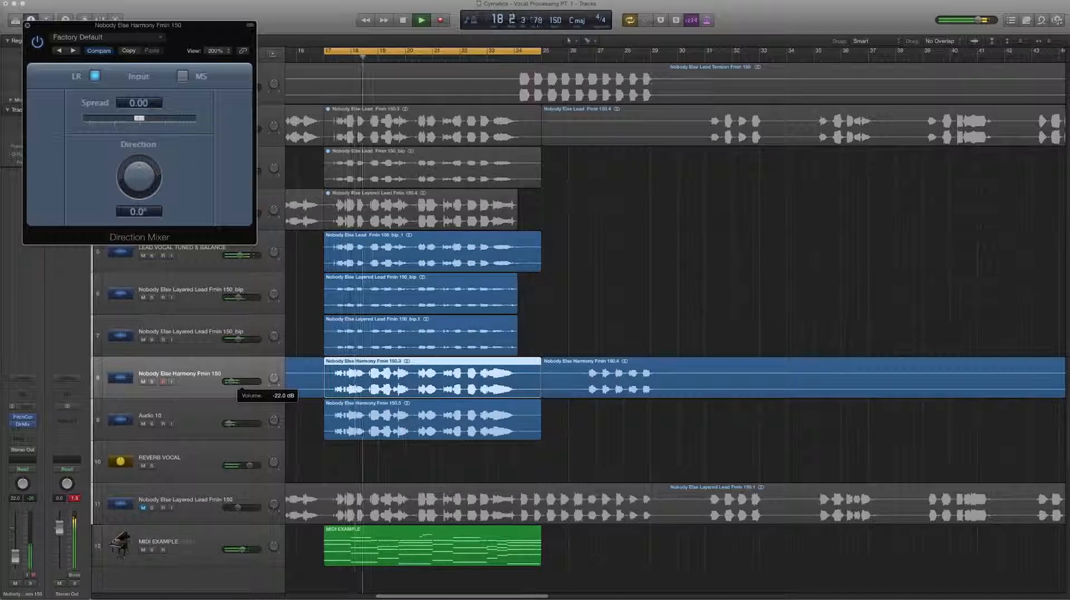
{"action": "left_click_drag", "start_coordinate": [240, 384], "coordinate": [241, 383]}
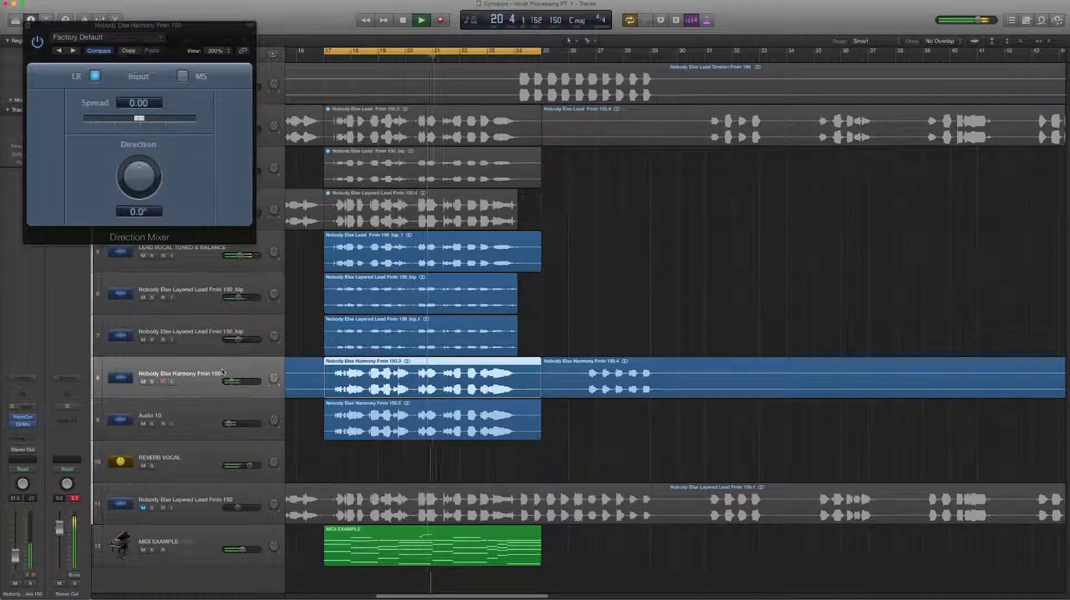
Stop playback and enable Flex on the original harmony track in Polyphonic mode, with its section before bar 25 enlarged
{"action": "key", "text": "super+f"}
{"action": "key", "text": "space"}
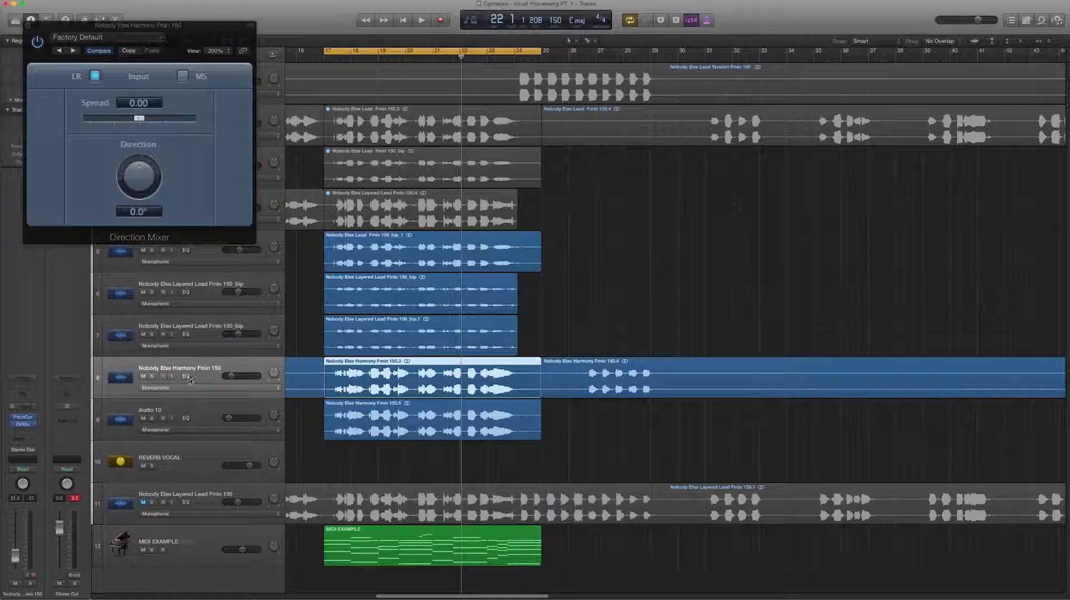
{"action": "left_click", "coordinate": [188, 377]}
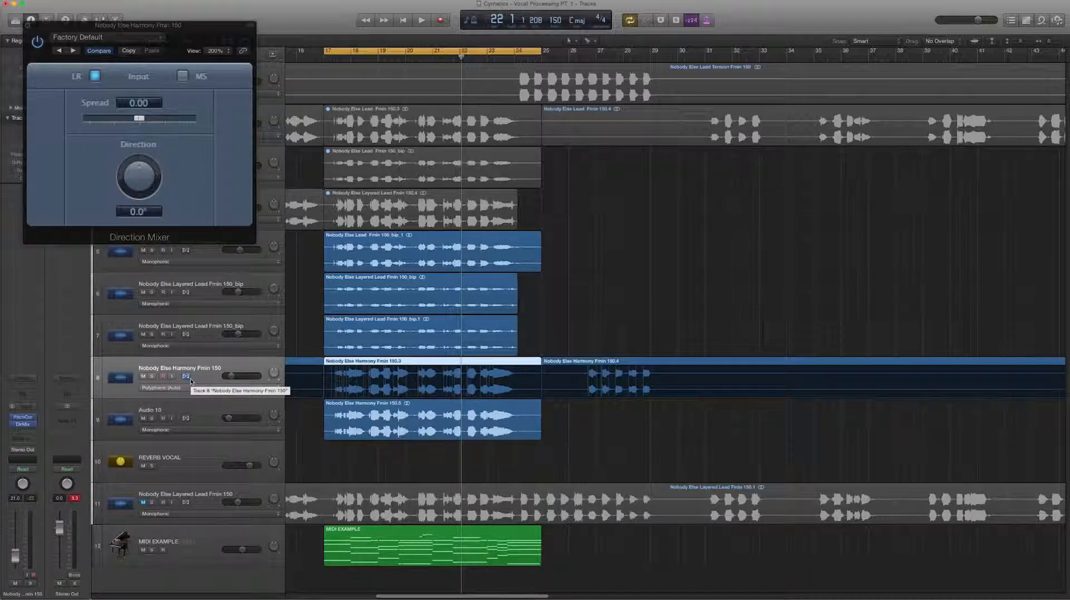
{"action": "key", "text": "super+Right"}
{"action": "key", "text": "super+Right"}
{"action": "key", "text": "super+Right"}
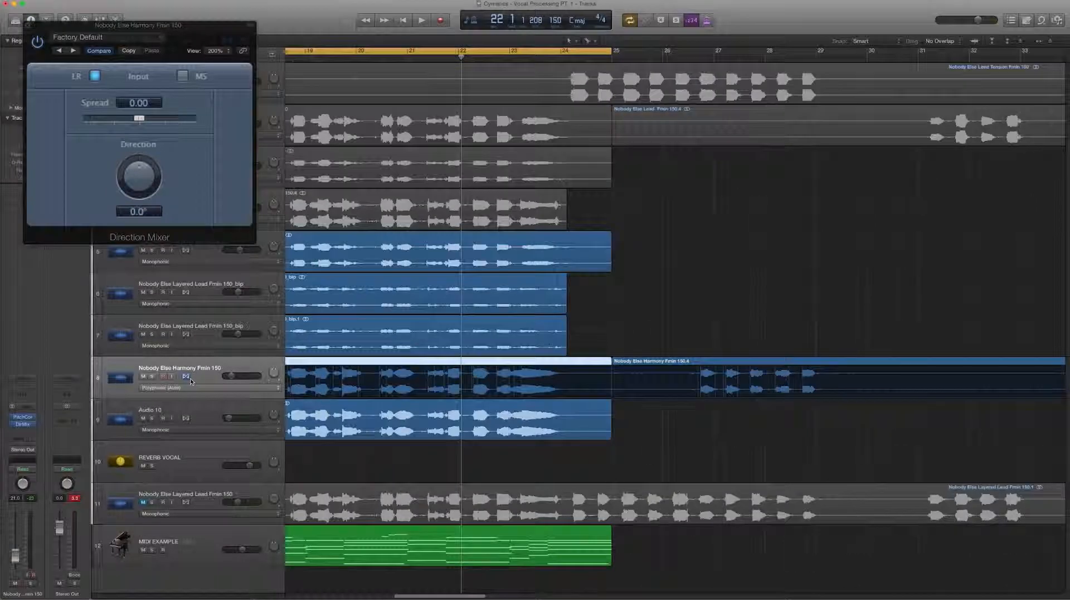
{"action": "scroll", "coordinate": [356, 342], "scroll_direction": "left", "scroll_amount": 5}
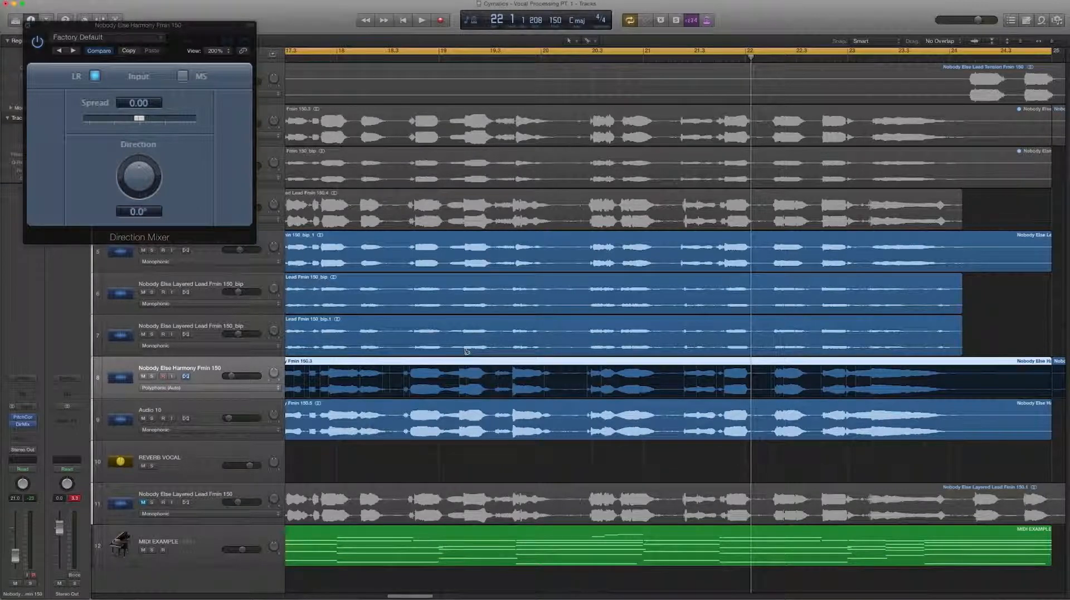
Add a Flex marker at the harmony note just after bar 19 and nudge its onset into line with the lead
{"action": "key", "text": "super+Down"}
{"action": "key", "text": "super+Down"}
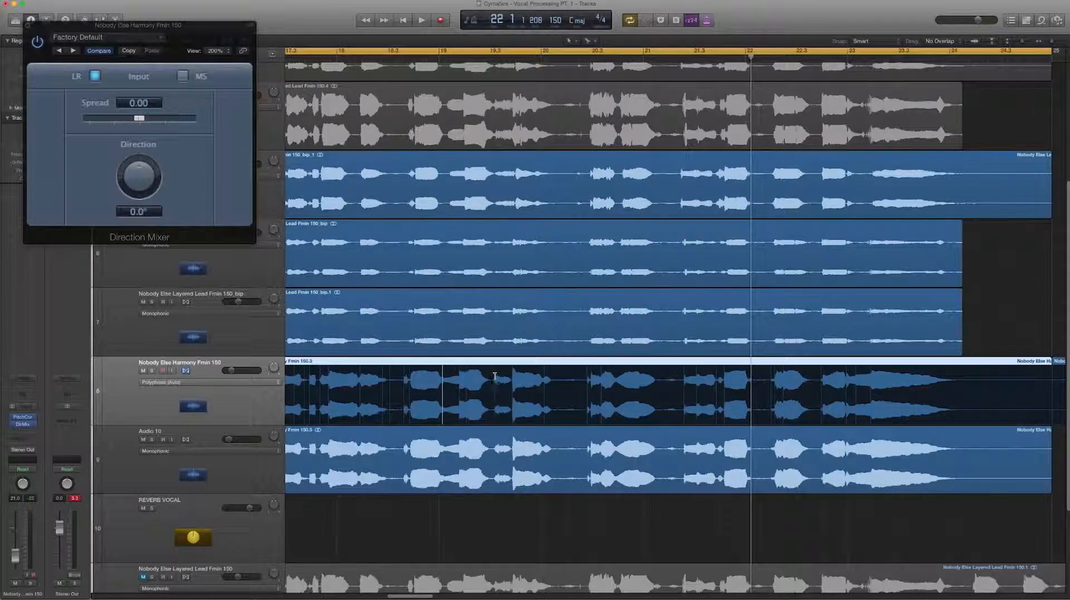
{"action": "left_click", "coordinate": [462, 371]}
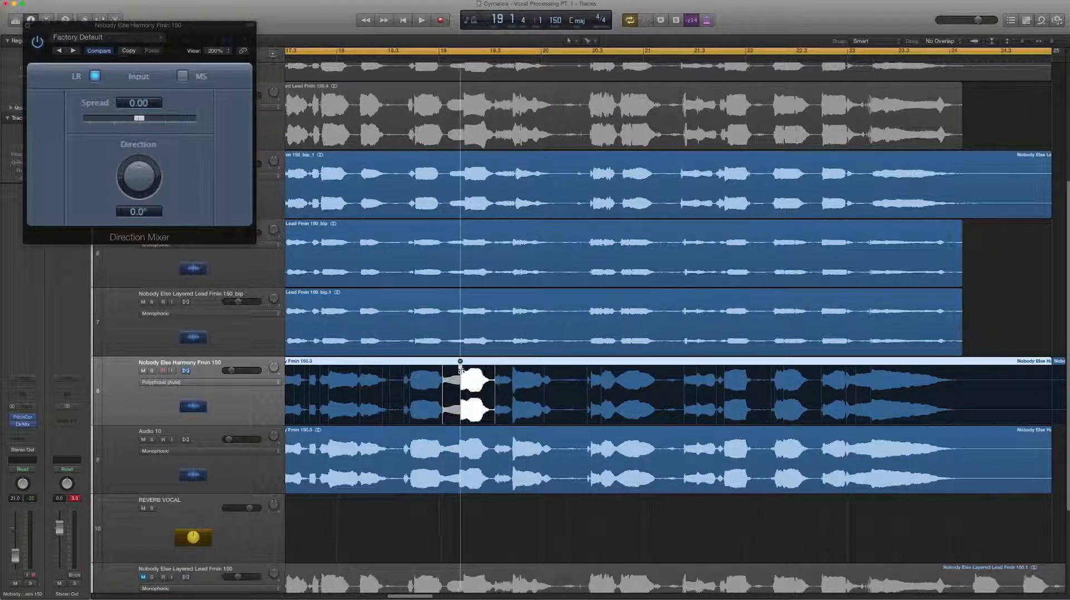
{"action": "left_click_drag", "start_coordinate": [463, 371], "coordinate": [463, 367]}
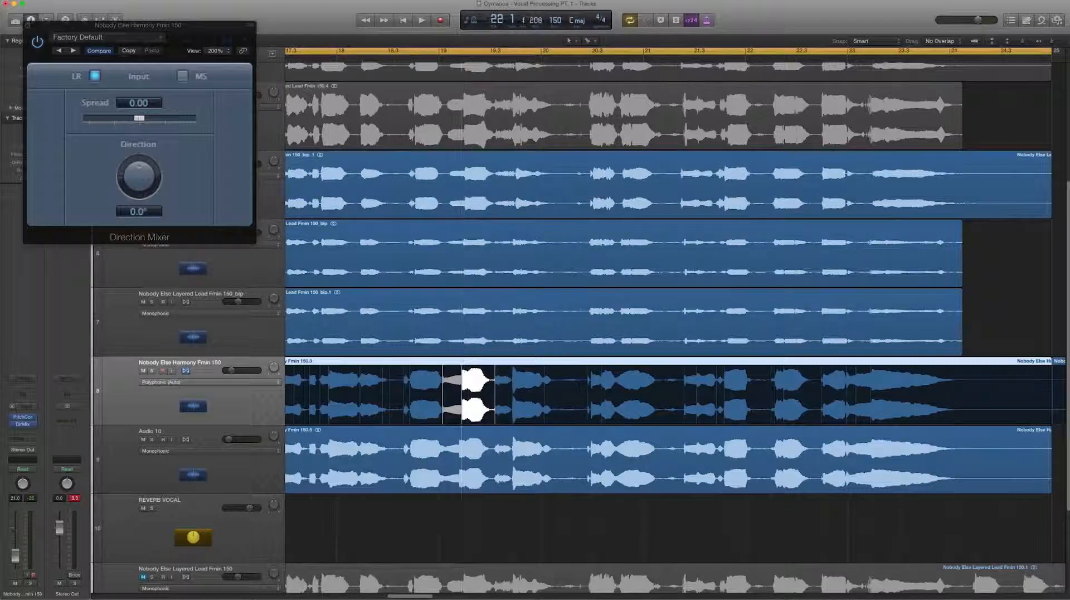
Shift the harmony note just before bar 18 slightly earlier with a Flex marker to match the lead's timing
{"action": "scroll", "coordinate": [467, 359], "scroll_direction": "left", "scroll_amount": 1}
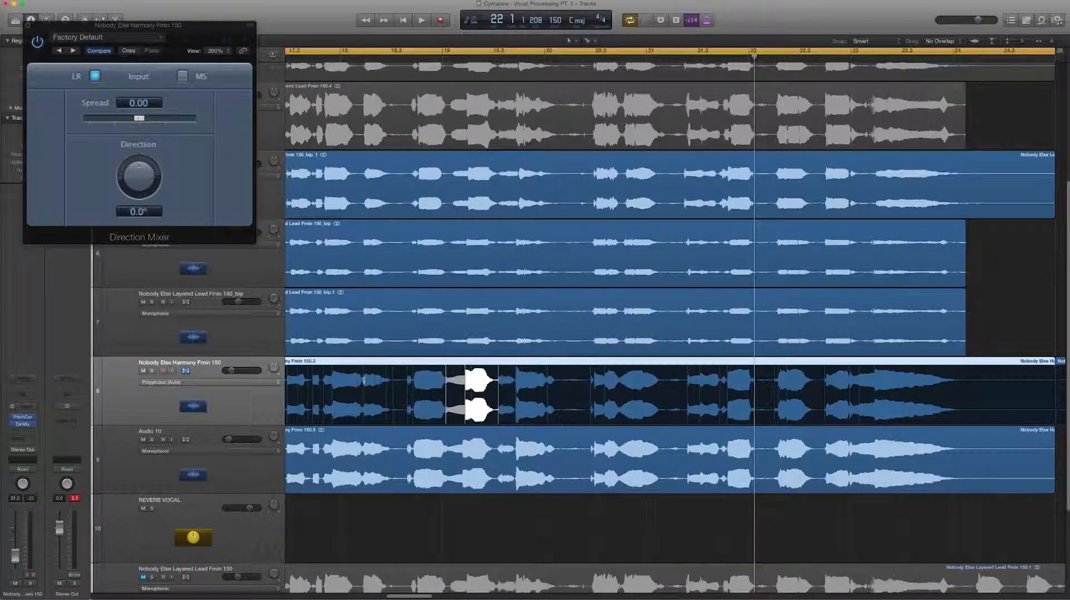
{"action": "scroll", "coordinate": [363, 379], "scroll_direction": "left", "scroll_amount": 1}
{"action": "scroll", "coordinate": [329, 374], "scroll_direction": "left", "scroll_amount": 5}
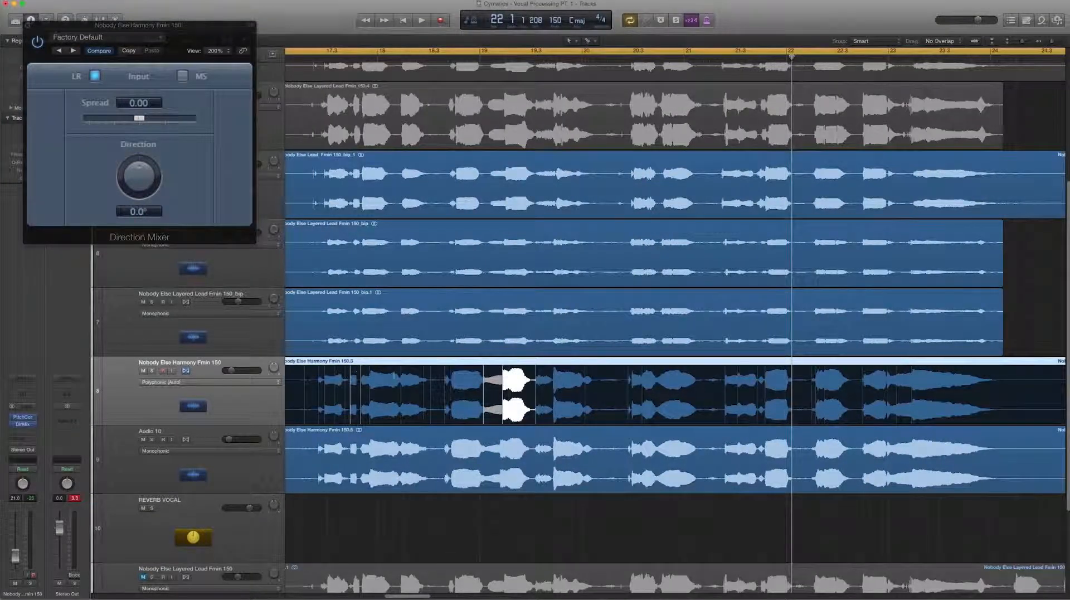
{"action": "left_click_drag", "start_coordinate": [370, 370], "coordinate": [365, 370]}
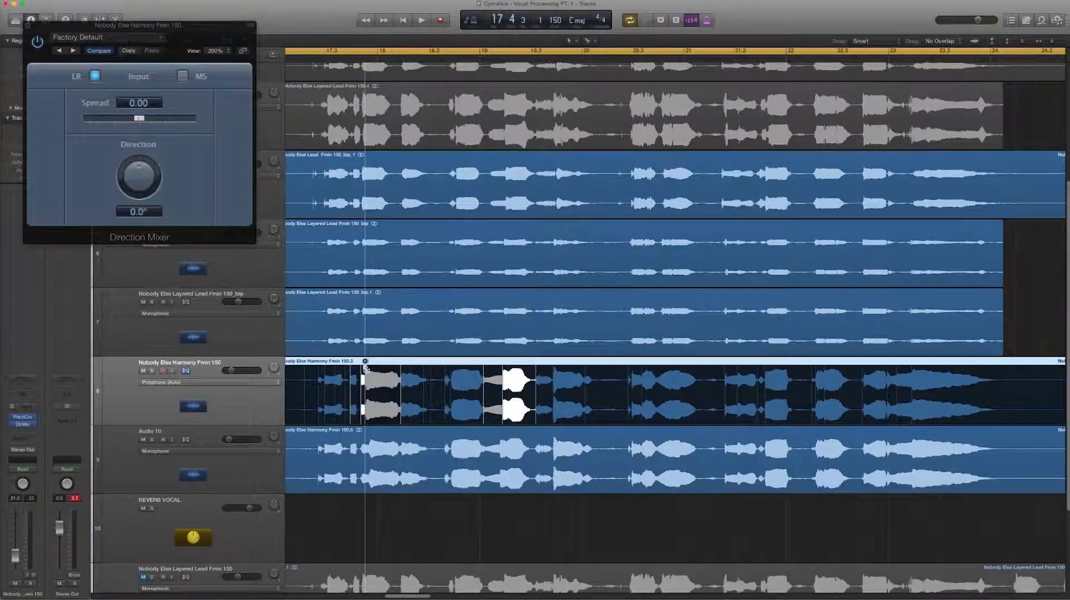
Play the full mix to check the retimed harmony, close the Direction Mixer window and stop playback
{"action": "key", "text": "space"}
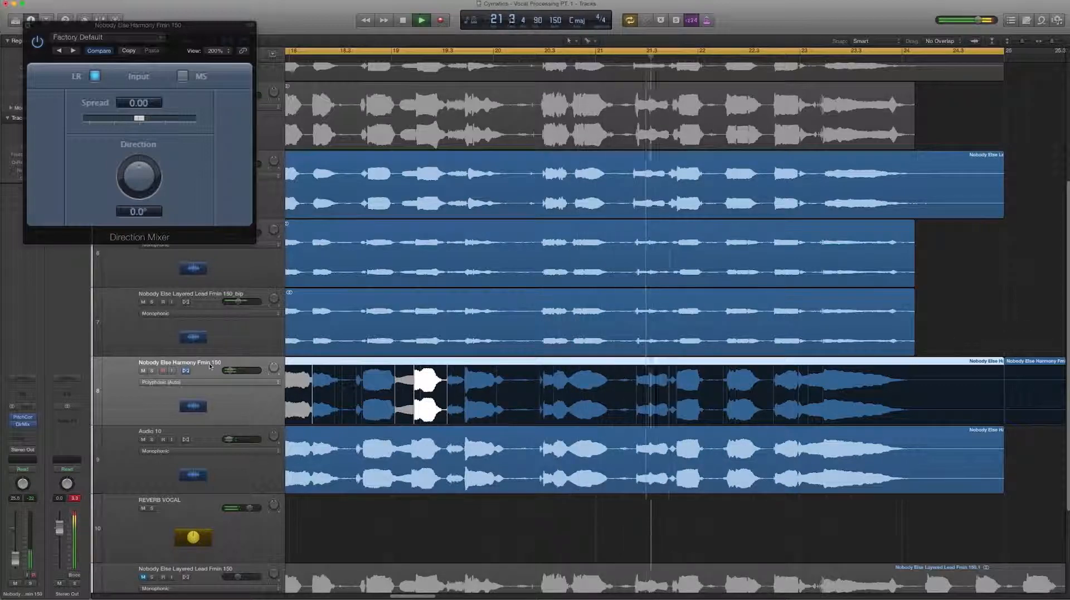
{"action": "key", "text": "super+Left"}
{"action": "key", "text": "super+Left"}
{"action": "key", "text": "super+Left"}
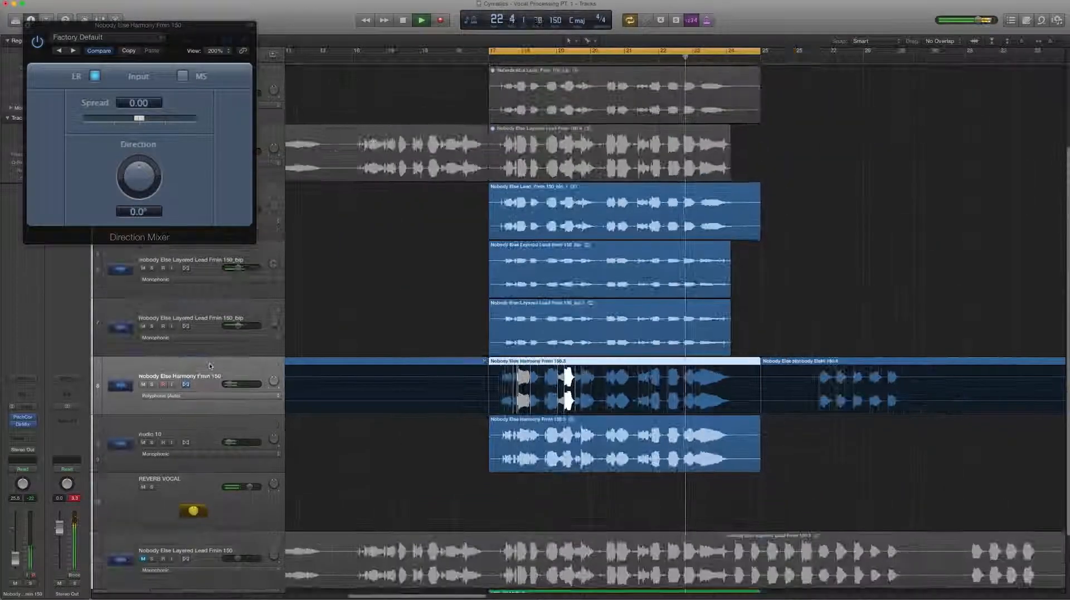
{"action": "key", "text": "super+Up"}
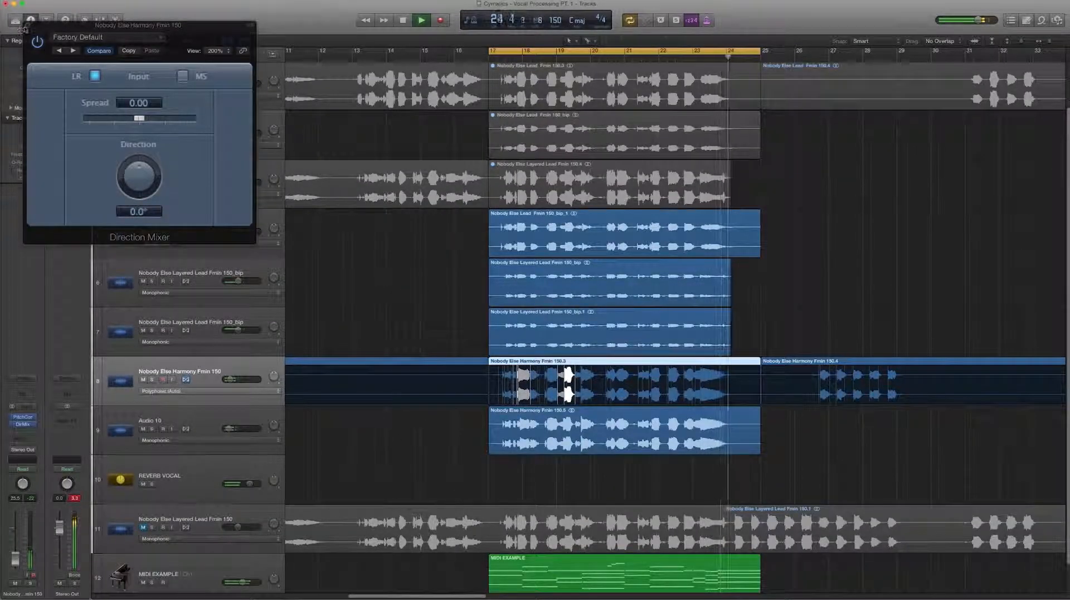
{"action": "left_click", "coordinate": [28, 25]}
{"action": "key", "text": "space"}
Insert a Compressor on the harmony track, place its window over the arrangement and start playback
{"action": "left_click", "coordinate": [30, 433]}
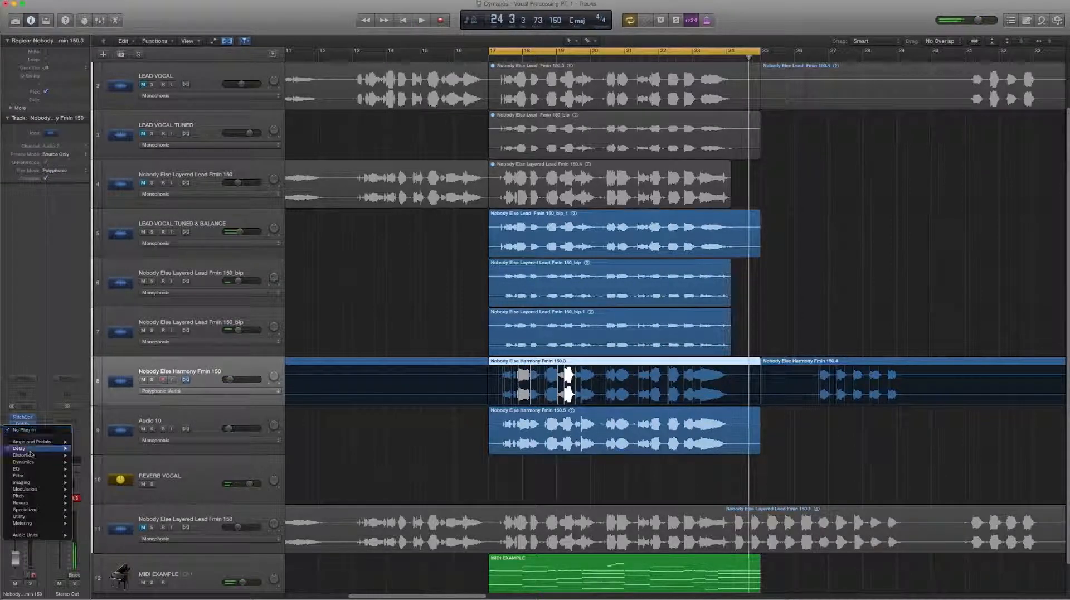
{"action": "mouse_move", "coordinate": [39, 462]}
{"action": "left_click", "coordinate": [95, 468]}
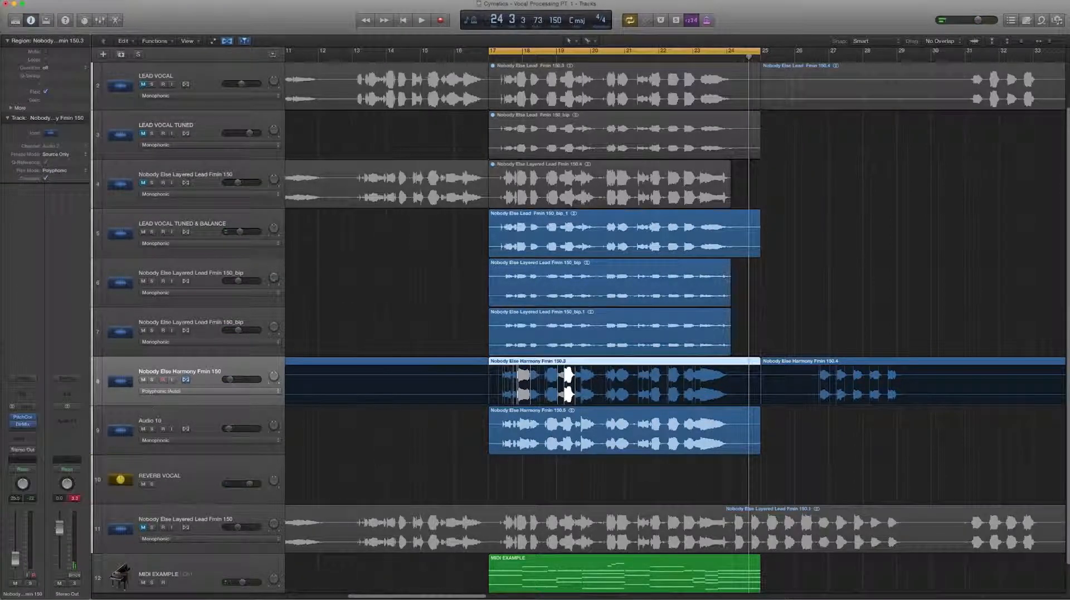
{"action": "left_click_drag", "start_coordinate": [260, 48], "coordinate": [531, 199]}
{"action": "key", "text": "space"}
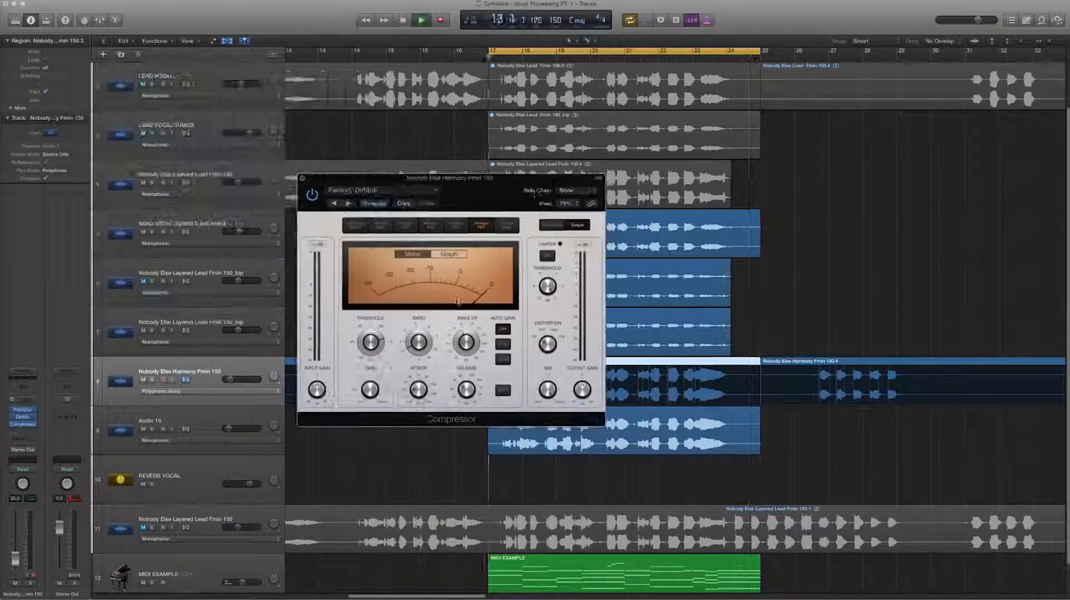
Adjust the harmony Compressor's threshold, attack and release with Auto Gain off while listening, and close the plug-in
{"action": "left_click_drag", "start_coordinate": [371, 343], "coordinate": [420, 336]}
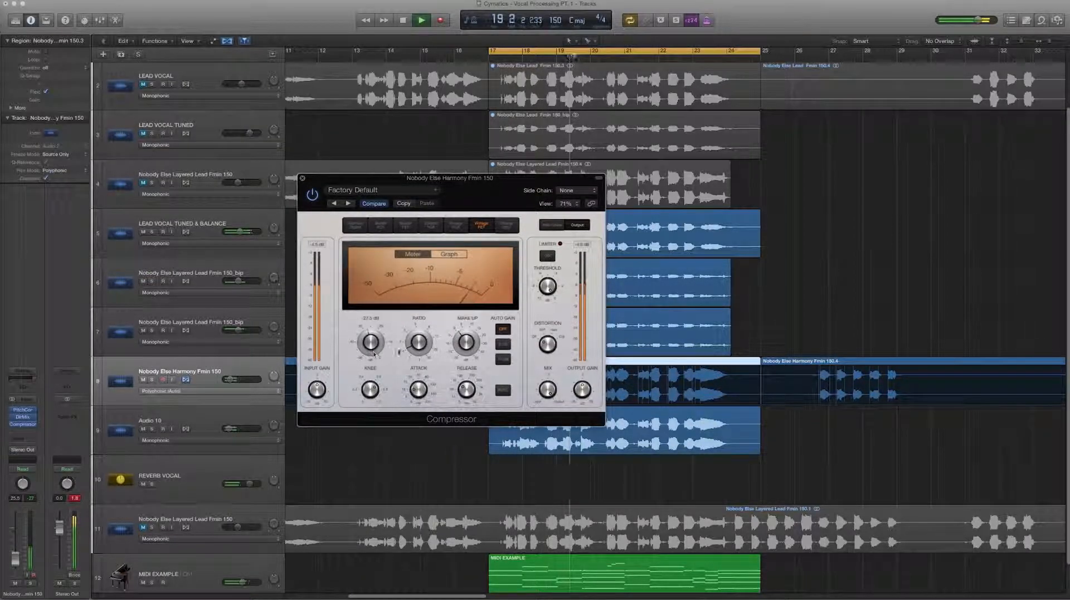
{"action": "left_click_drag", "start_coordinate": [422, 394], "coordinate": [472, 403]}
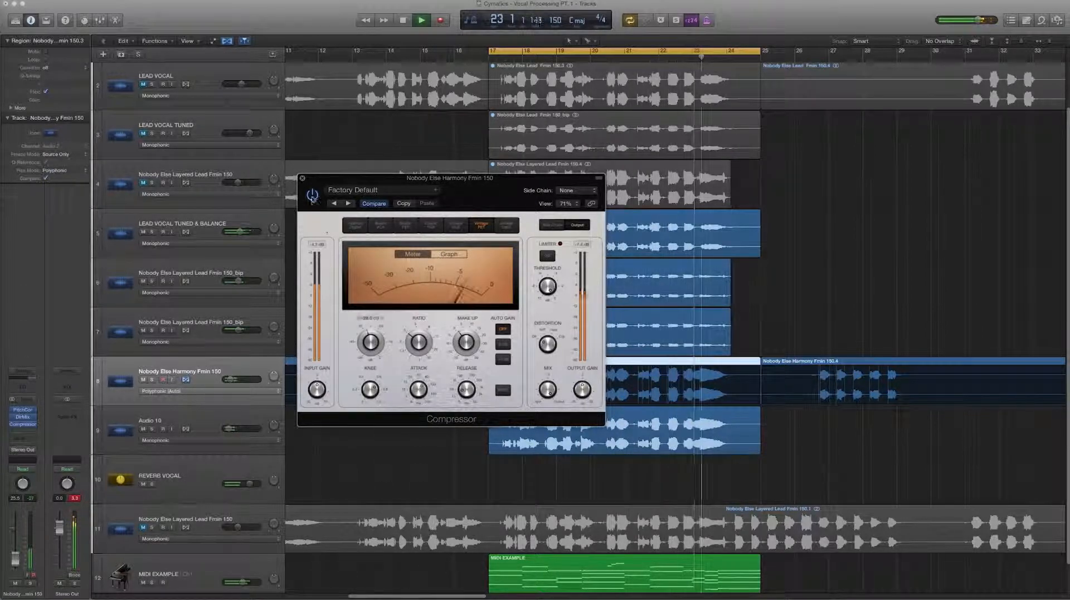
{"action": "key", "text": "super+w"}
Select the octave-up harmony copy track with playback stopped and more of the arrangement in view
{"action": "left_click", "coordinate": [230, 419]}
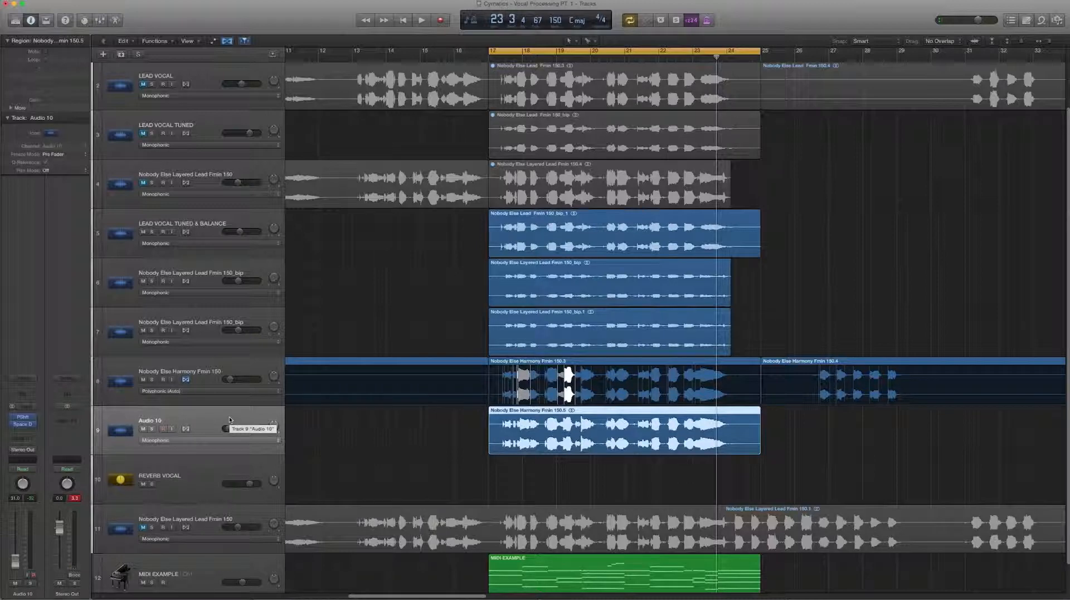
{"action": "key", "text": "super+Left"}
{"action": "key", "text": "super+Up"}
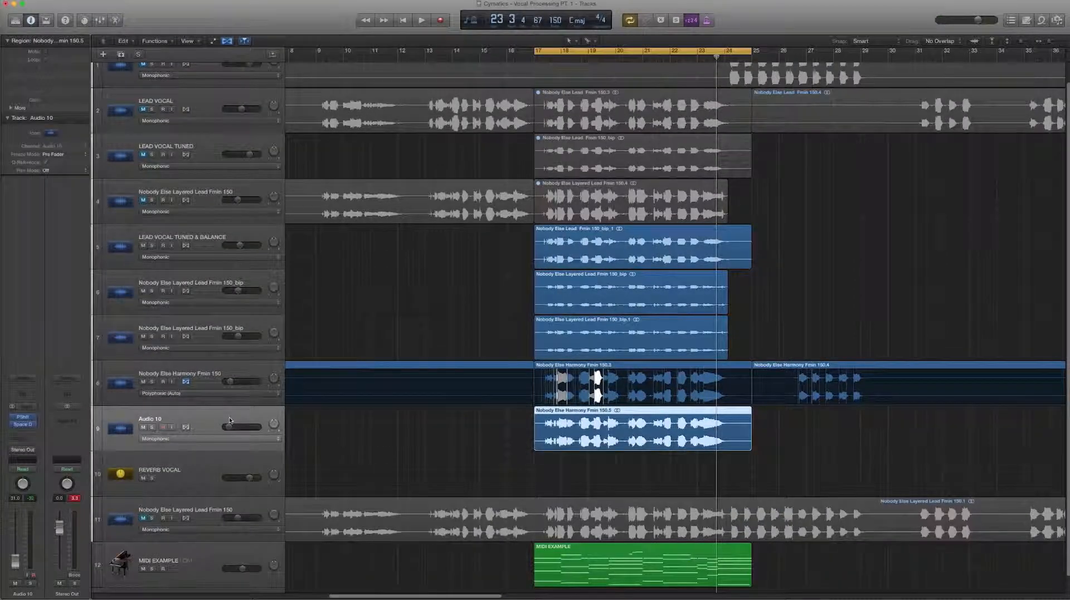